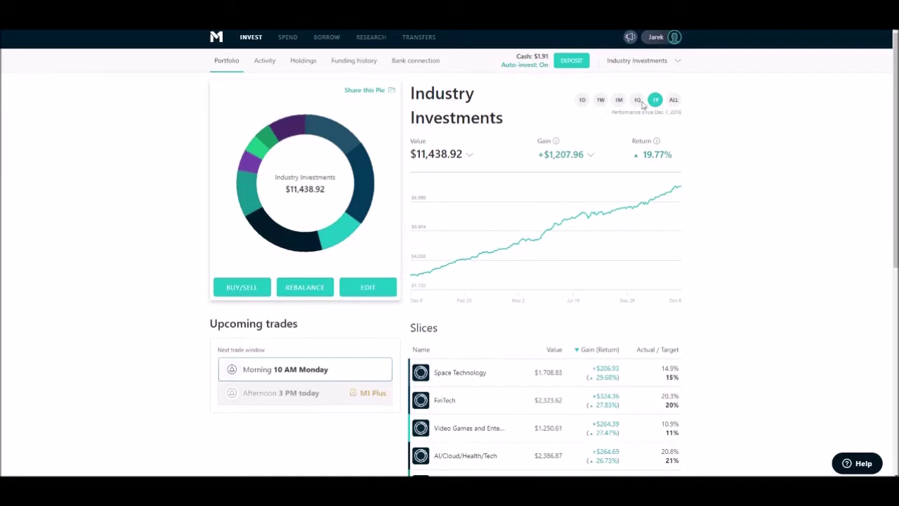
- Check the one-week gain breakdown of Industry Investments, then its activity history and the account's cash balance
left_click(600, 101)
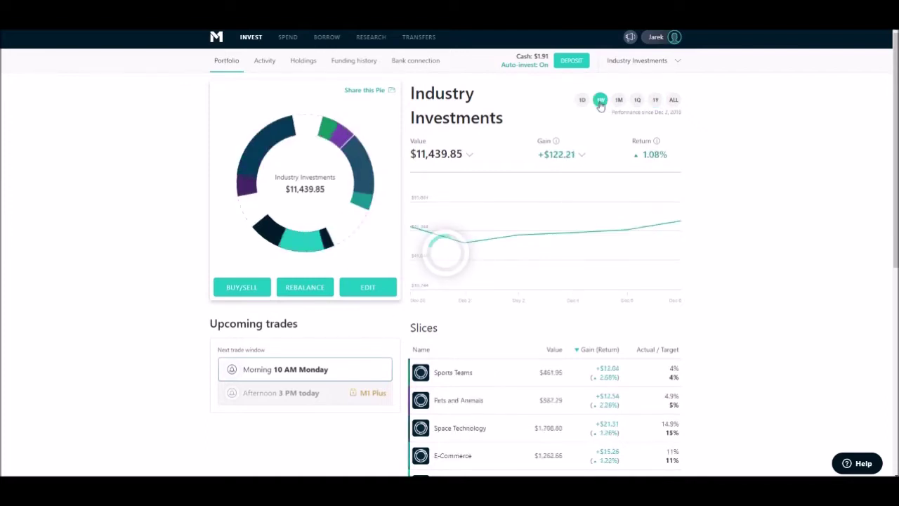
left_click(581, 154)
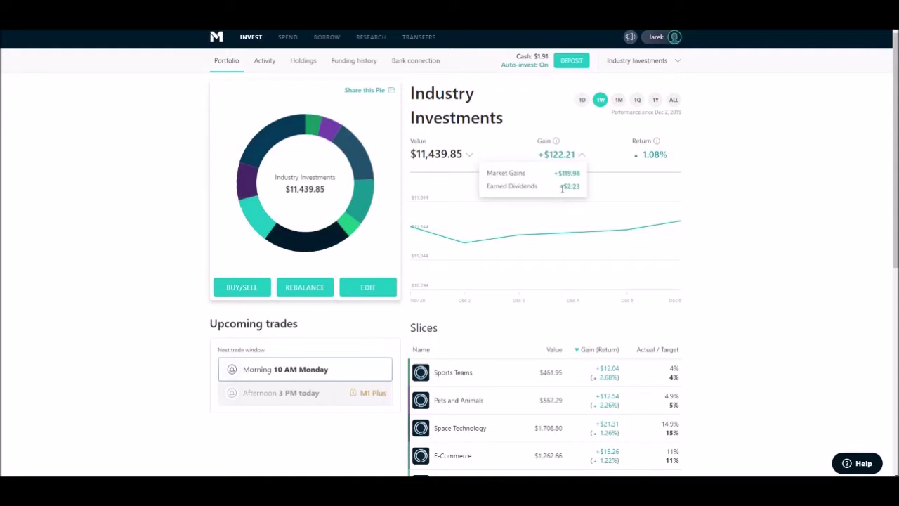
left_click(273, 63)
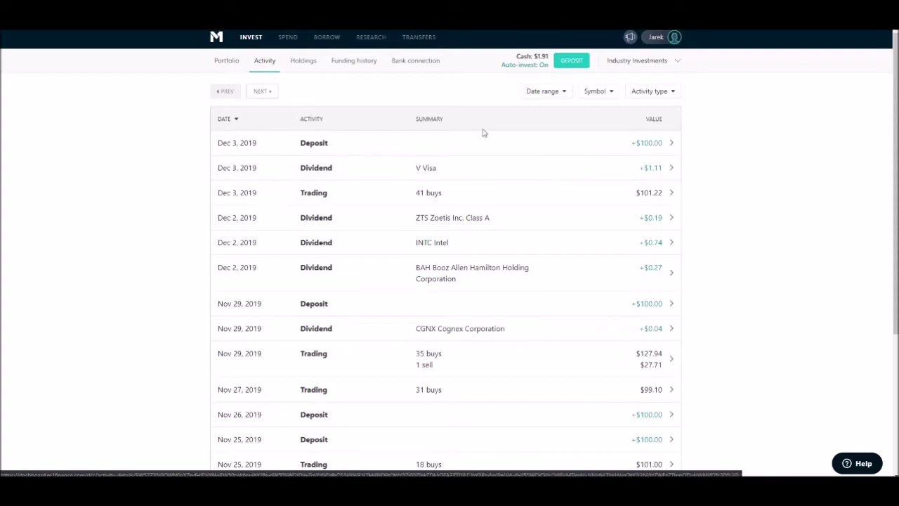
left_click_drag(512, 55, 548, 55)
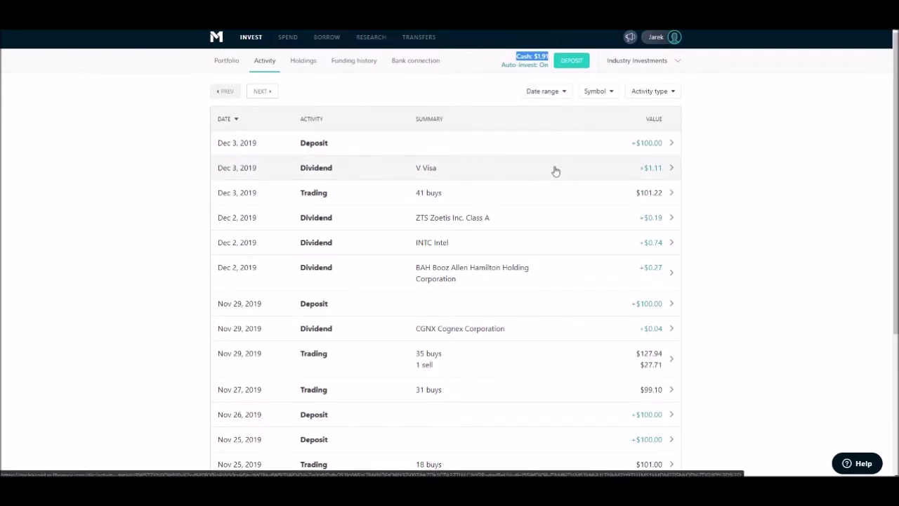
- Return to the Industry Investments overview and examine each slice's value, gain and actual versus target allocation
left_click(228, 61)
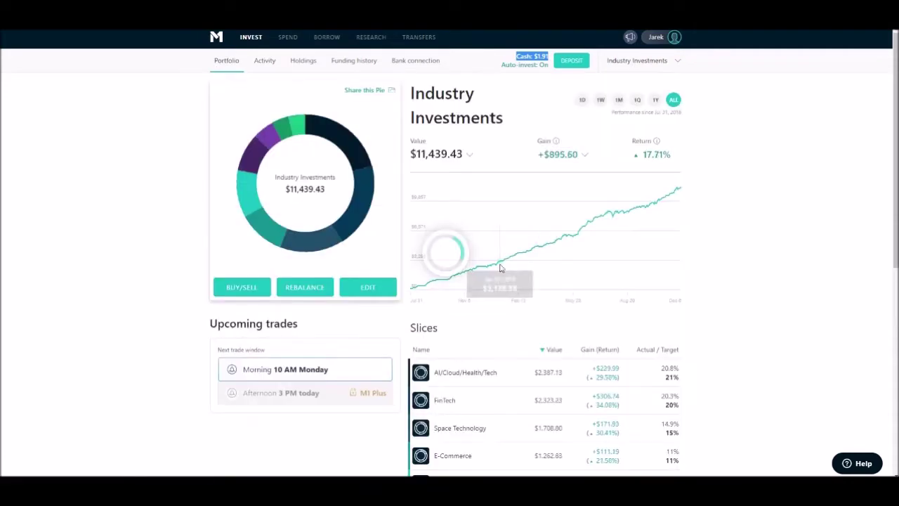
scroll(632, 351, "down", 1)
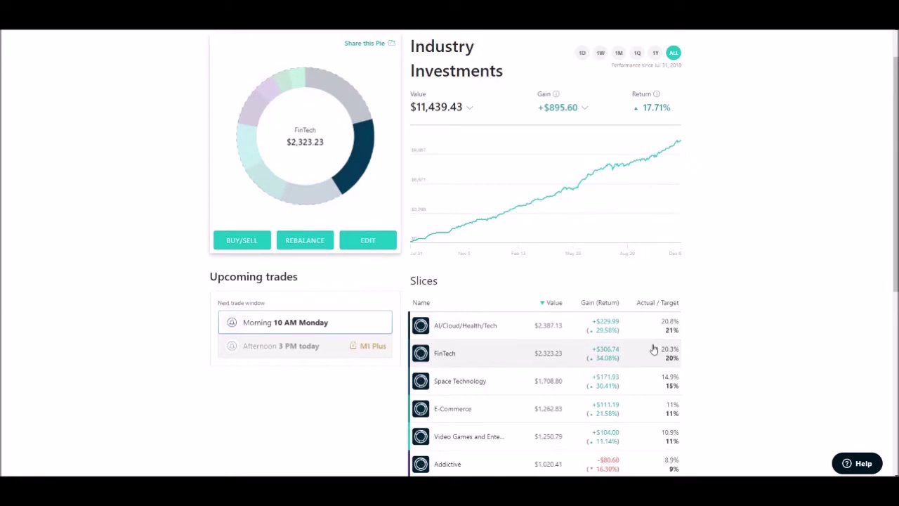
scroll(632, 323, "down", 1)
scroll(490, 167, "up", 2)
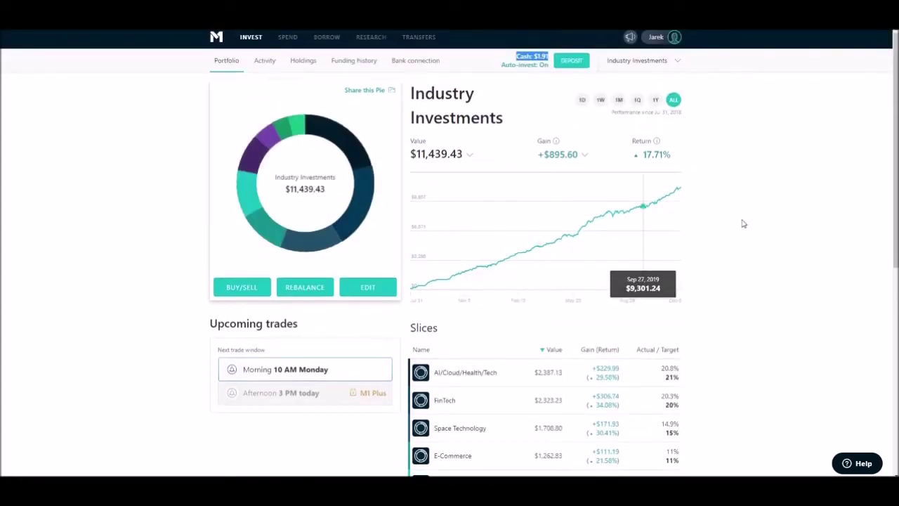
scroll(731, 231, "down", 2)
scroll(622, 340, "up", 1)
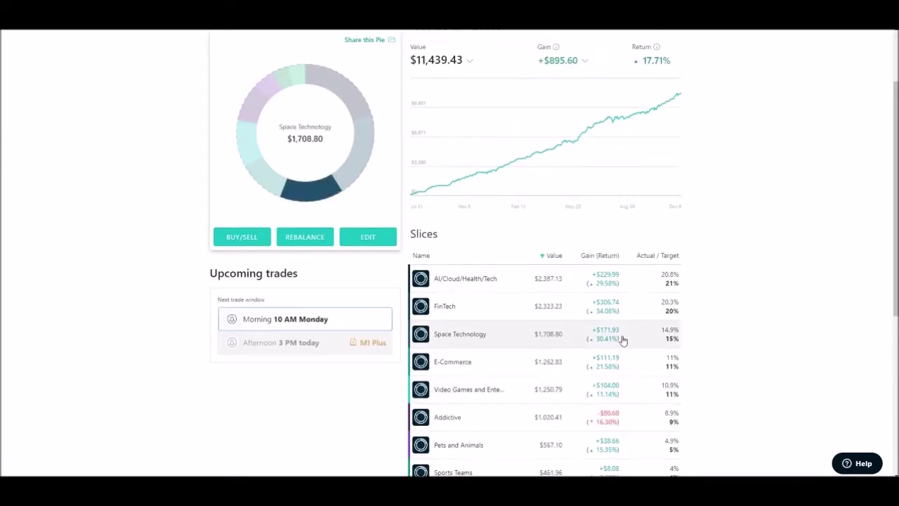
scroll(612, 330, "down", 1)
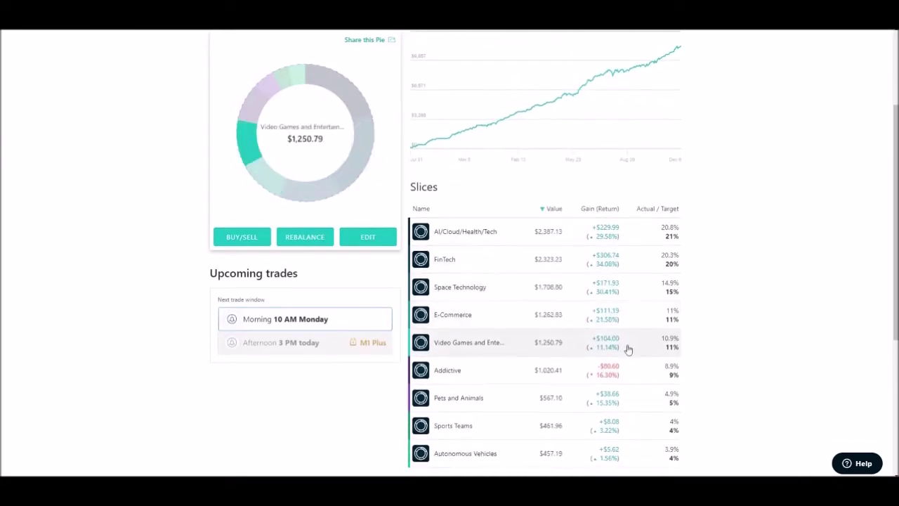
scroll(517, 308, "up", 3)
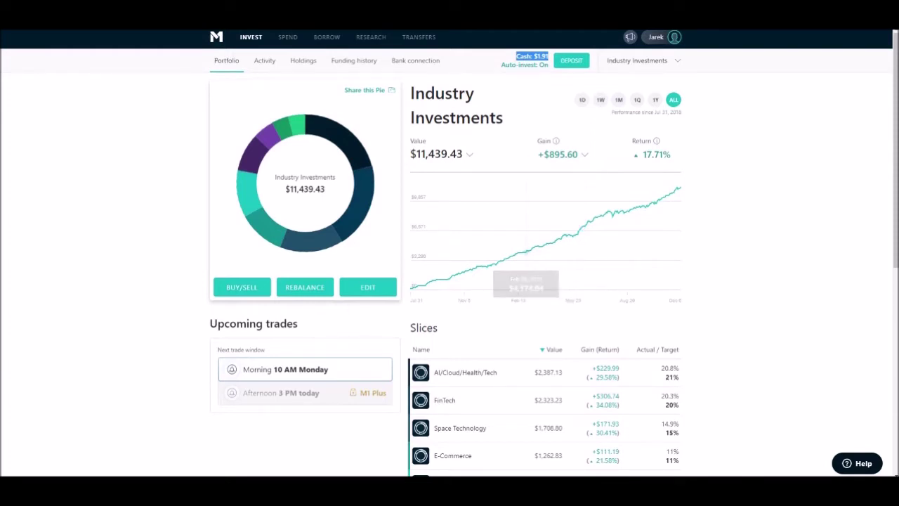
scroll(542, 150, "down", 2)
scroll(542, 150, "down", 2)
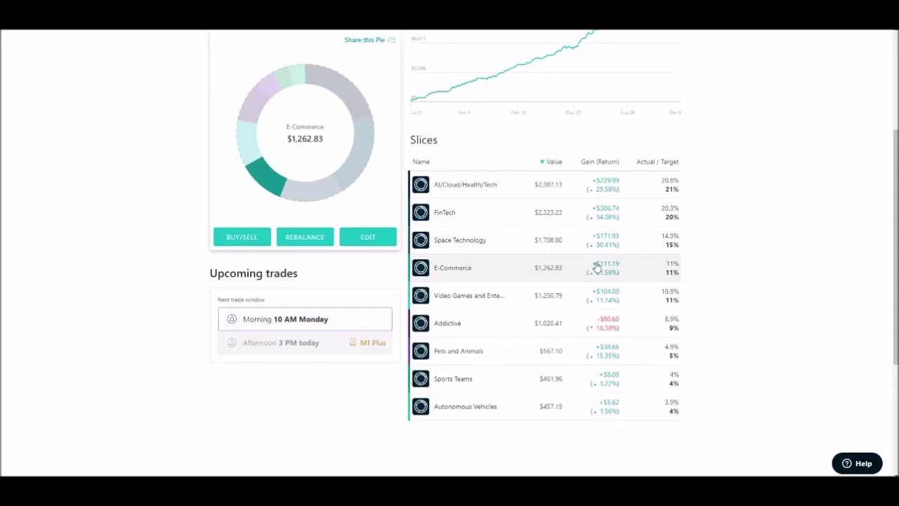
scroll(596, 266, "up", 3)
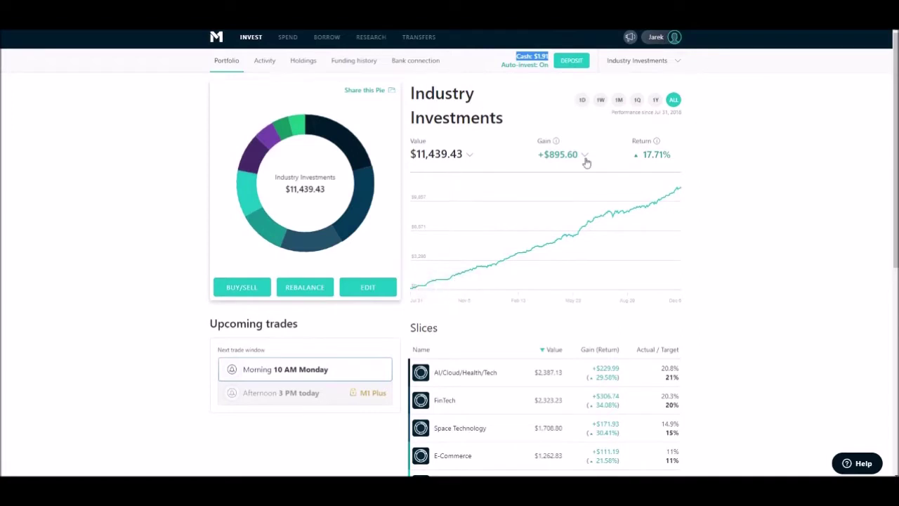
- Switch to the Dividend Aristocrats Portfolio and examine its one-week gain breakdown, earned dividends and activity history
left_click(601, 100)
left_click(632, 61)
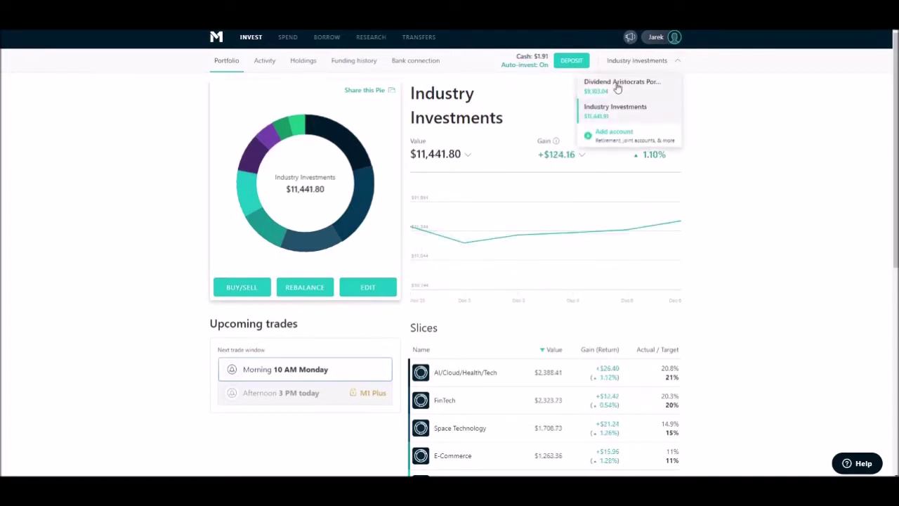
left_click(618, 87)
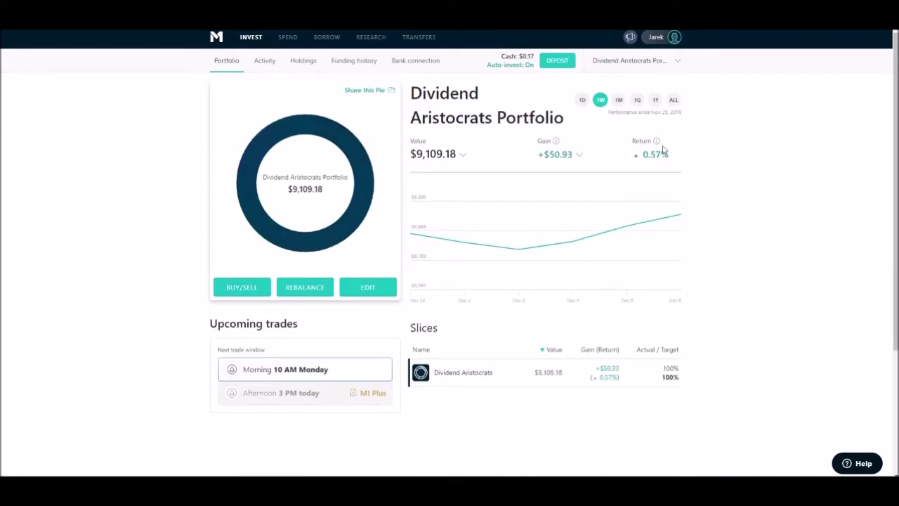
left_click(580, 154)
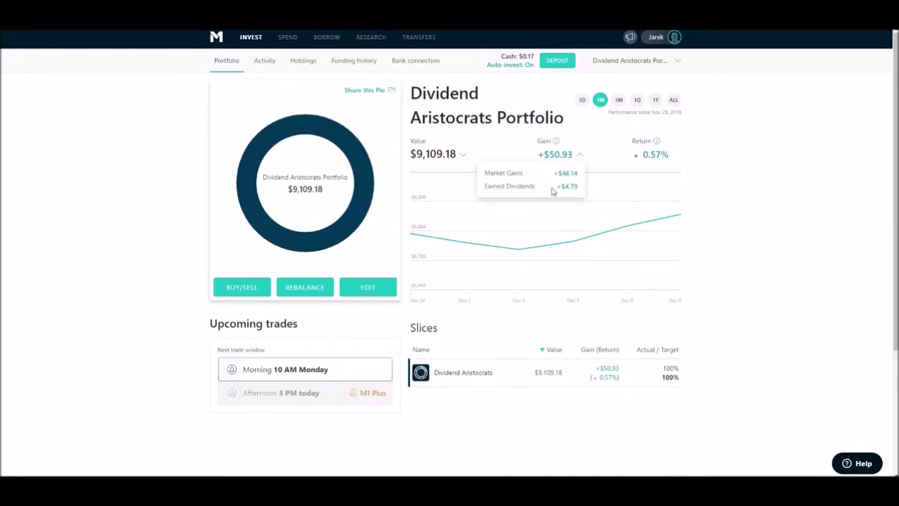
left_click_drag(580, 188, 543, 187)
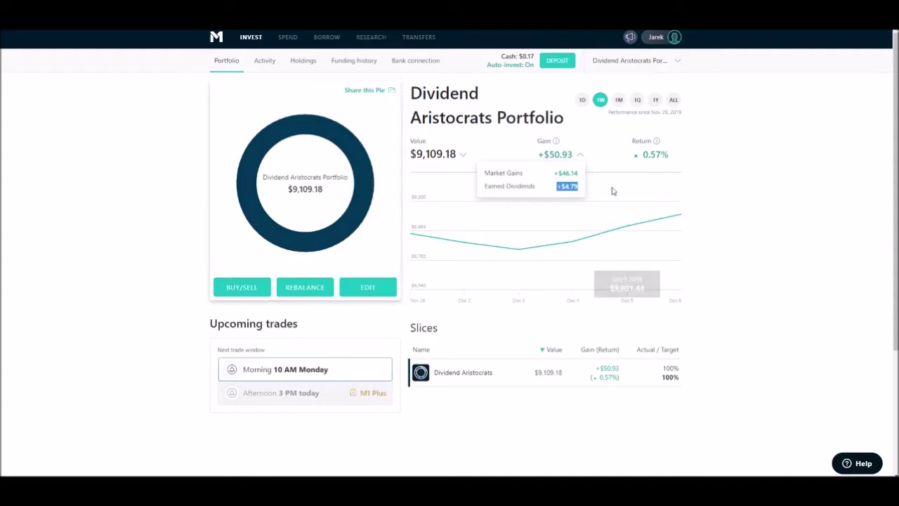
left_click(268, 64)
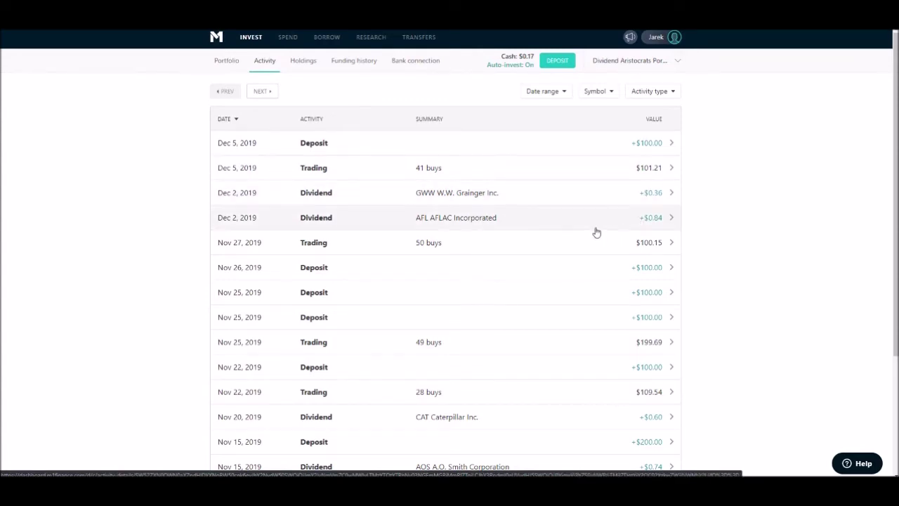
- Return to the Dividend Aristocrats Portfolio overview and recheck its one-week earned dividends against the listed activity
left_click(230, 68)
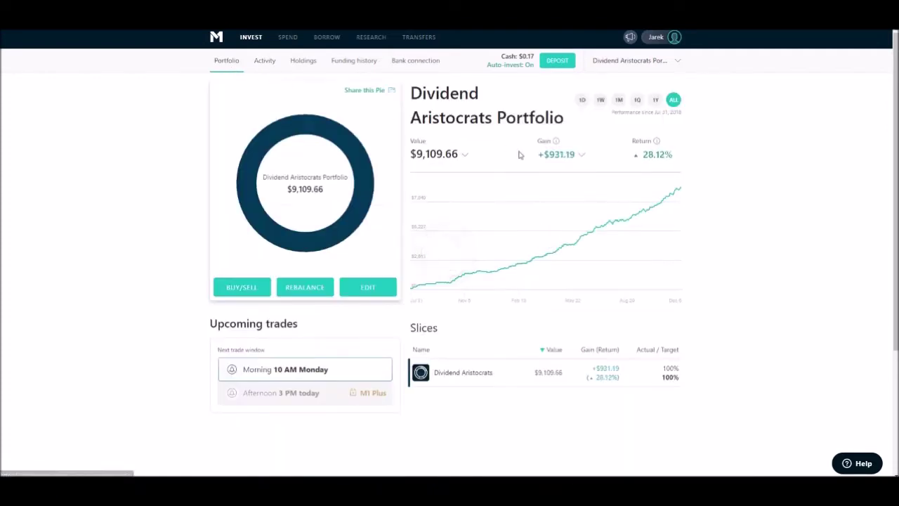
left_click(599, 100)
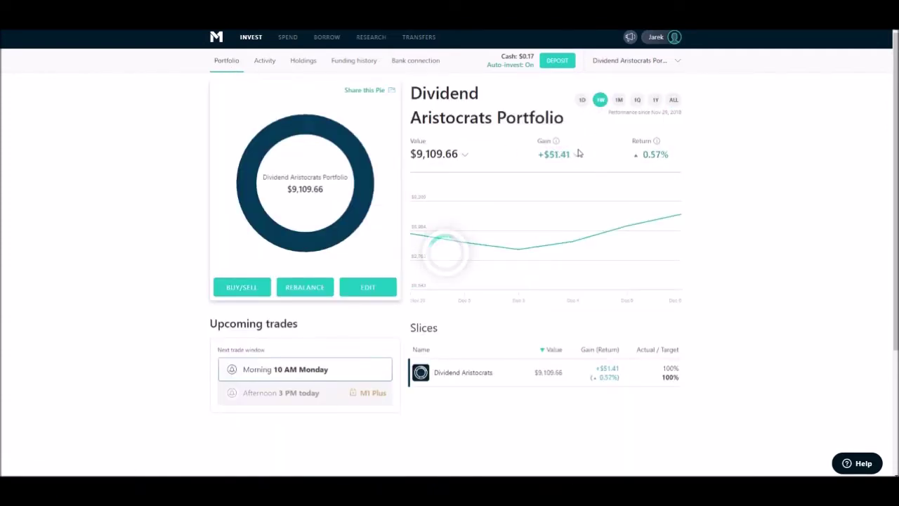
mouse_move(578, 155)
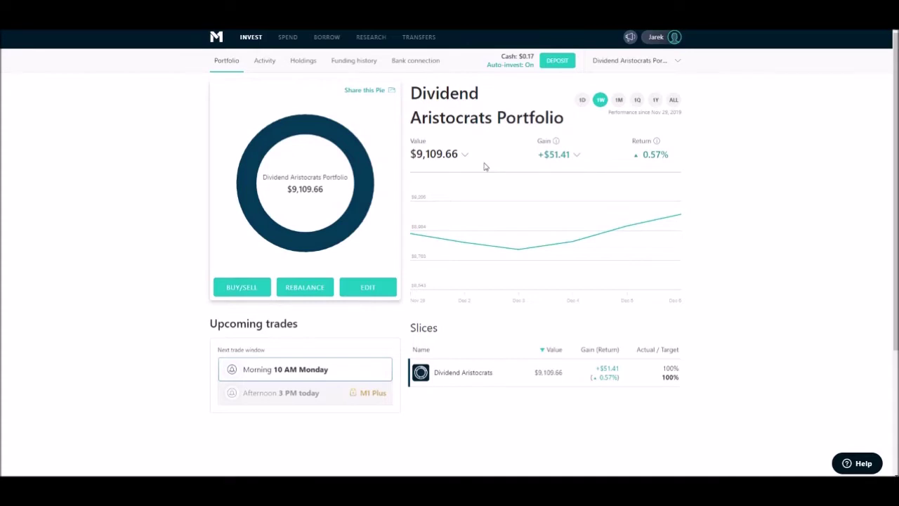
left_click(576, 156)
double_click(552, 190)
left_click(598, 169)
left_click(265, 61)
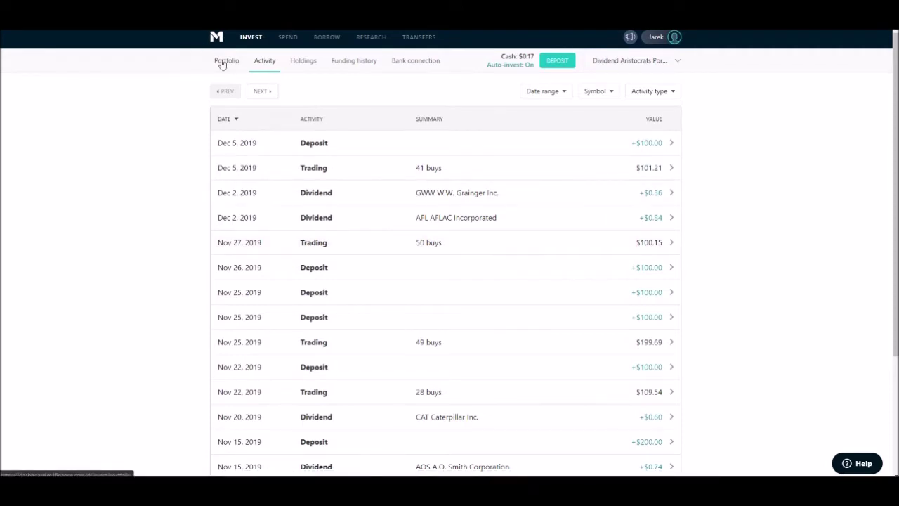
left_click(222, 64)
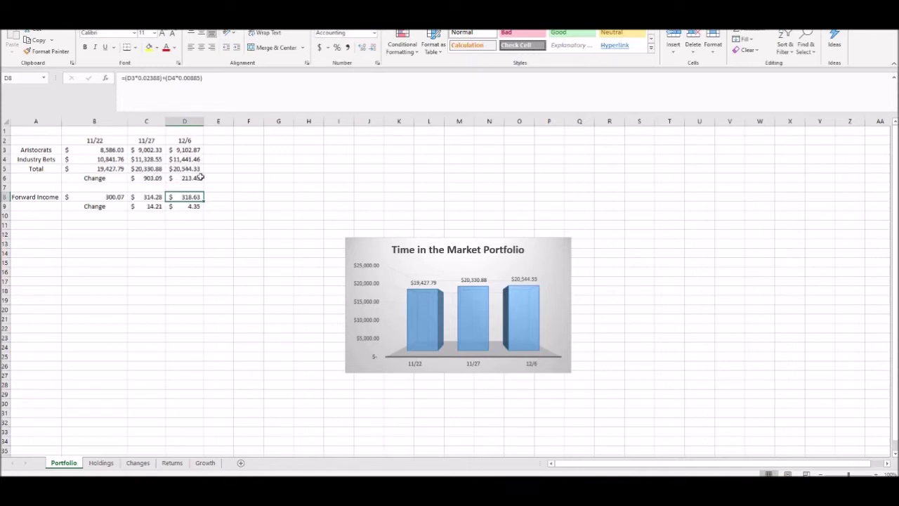
- Switch to the Excel workbook's Portfolio sheet and compare account values, total change and forward income between 11/27 and 12/6
left_click(155, 141)
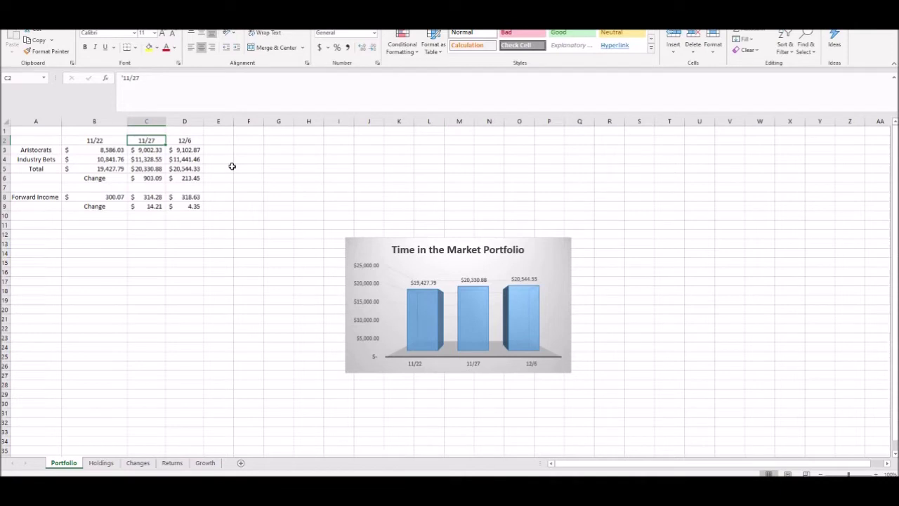
left_click(195, 179)
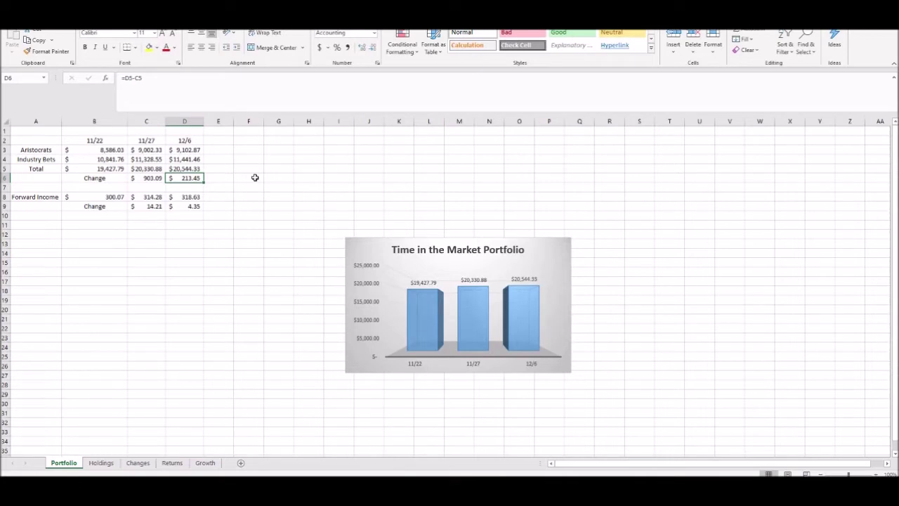
left_click(193, 196)
left_click(259, 225)
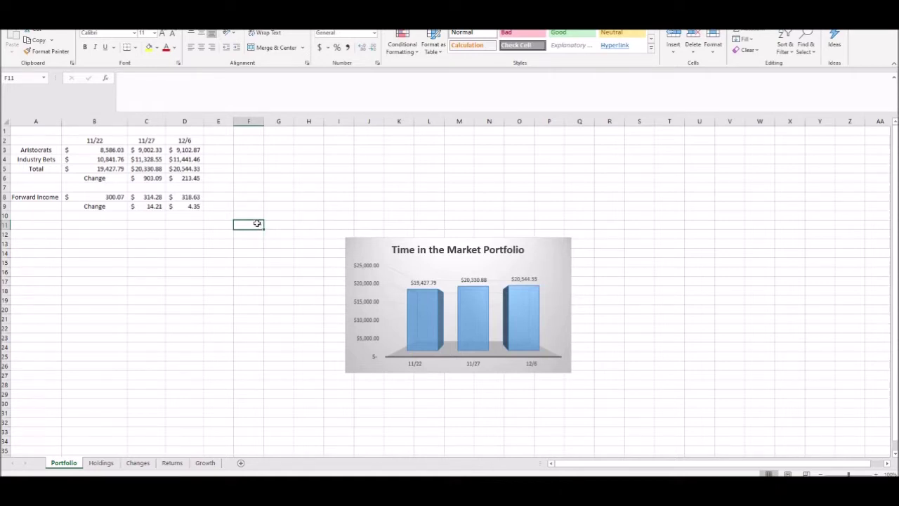
left_click(151, 199)
left_click(185, 198)
left_click(186, 206)
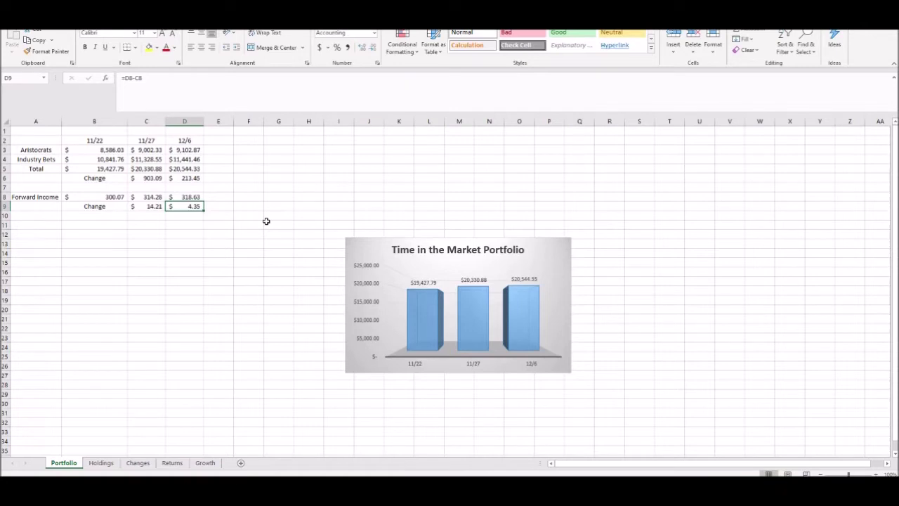
left_click(196, 228)
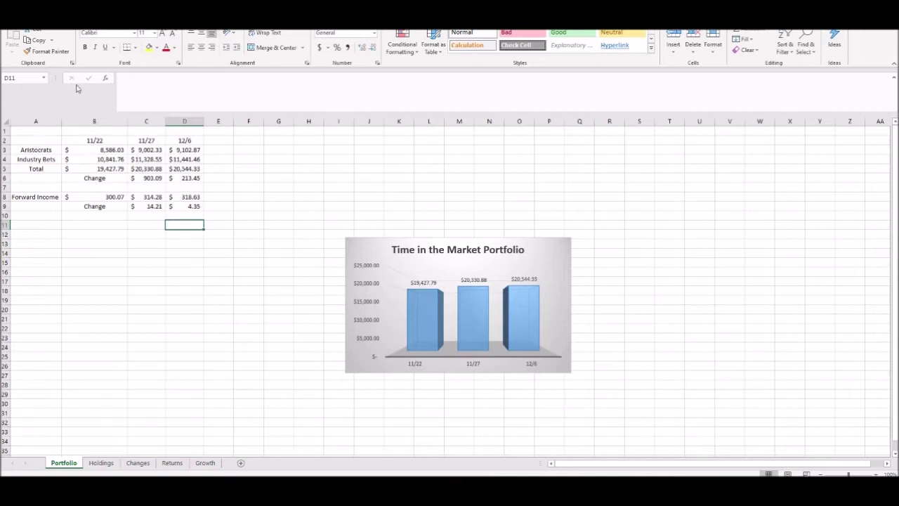
left_click_drag(25, 150, 172, 159)
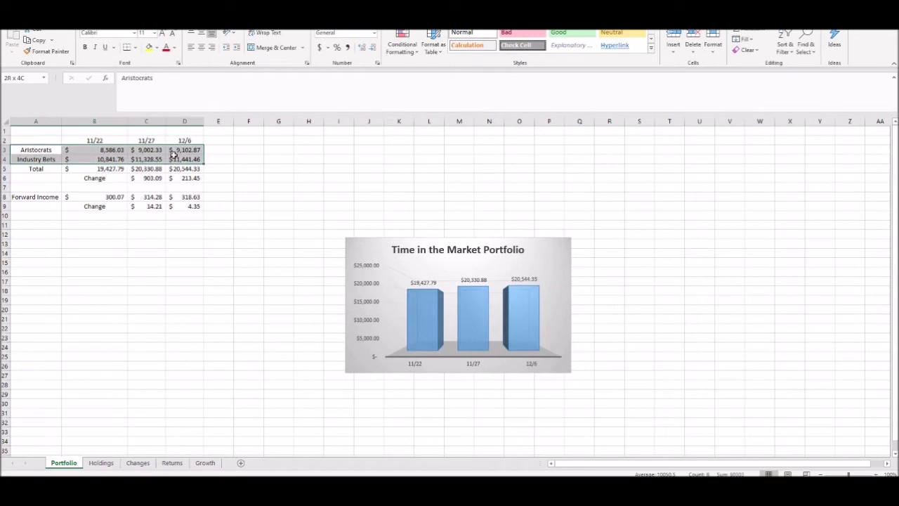
left_click(173, 153)
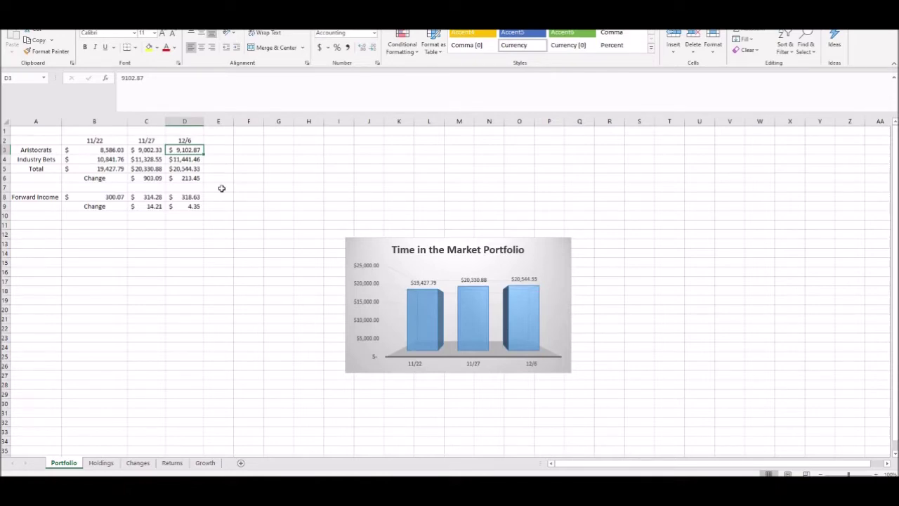
- Open the Holdings sheet at its beginning and select the S&P 500 Dividend Aristocrat index note in B1
left_click(101, 462)
scroll(235, 309, "up", 16)
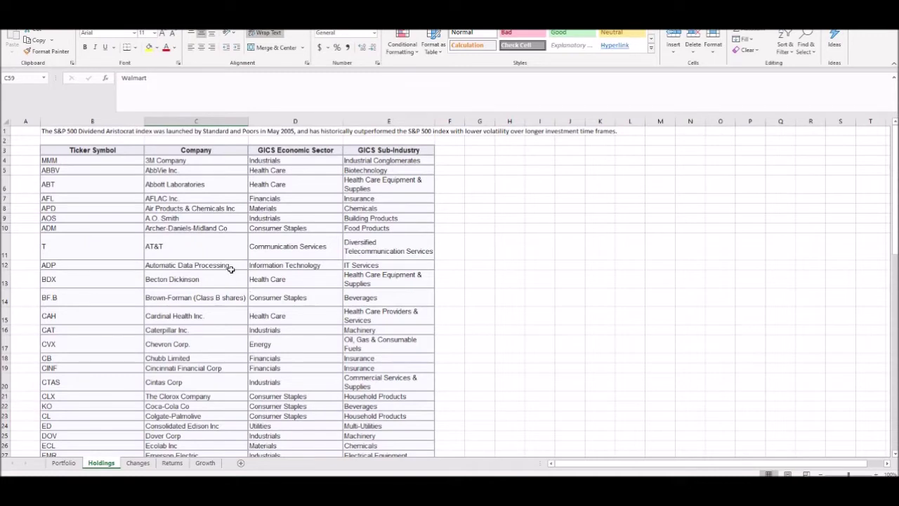
left_click(66, 132)
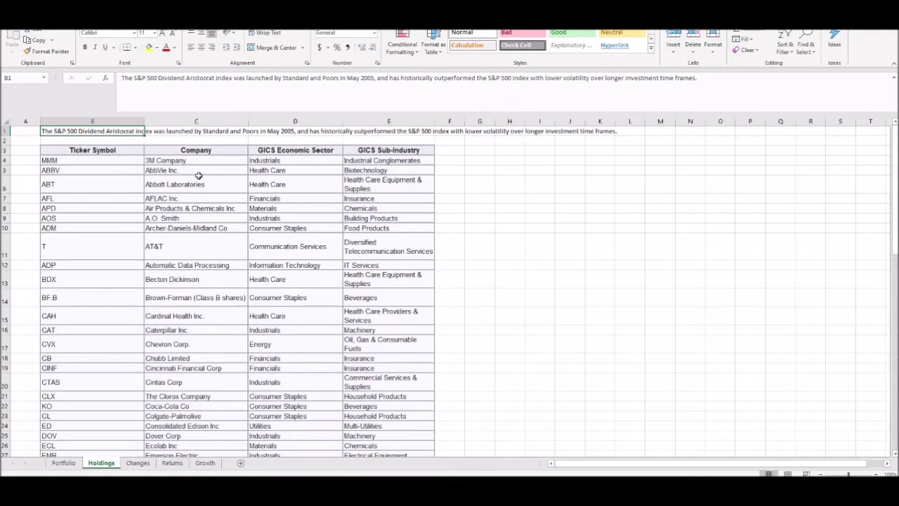
- Look through the Dividend Aristocrat holdings list to its end, picking out AT&T, Coca-Cola, Colgate-Palmolive, Exxon Mobil, Johnson & Johnson and McDonald's
left_click(174, 244)
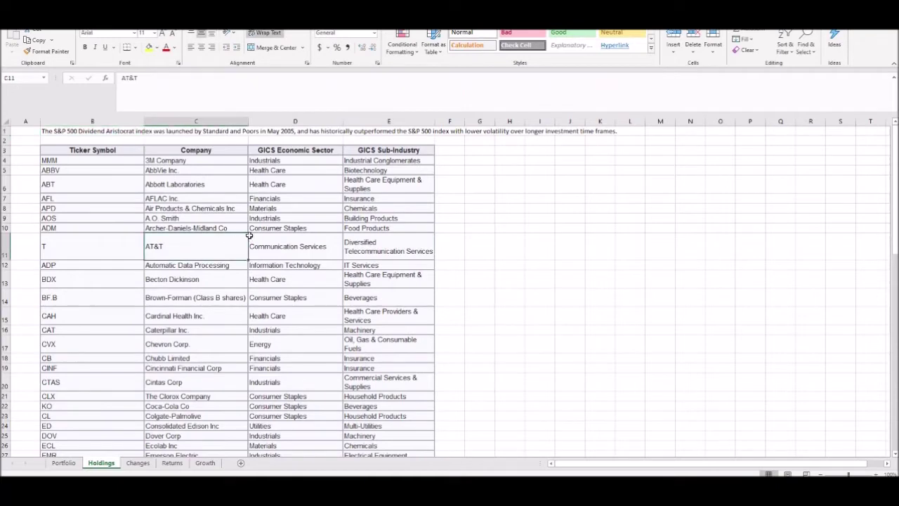
scroll(248, 235, "down", 1)
left_click(180, 300)
left_click(171, 314)
scroll(218, 320, "down", 1)
left_click(204, 329)
left_click(193, 337)
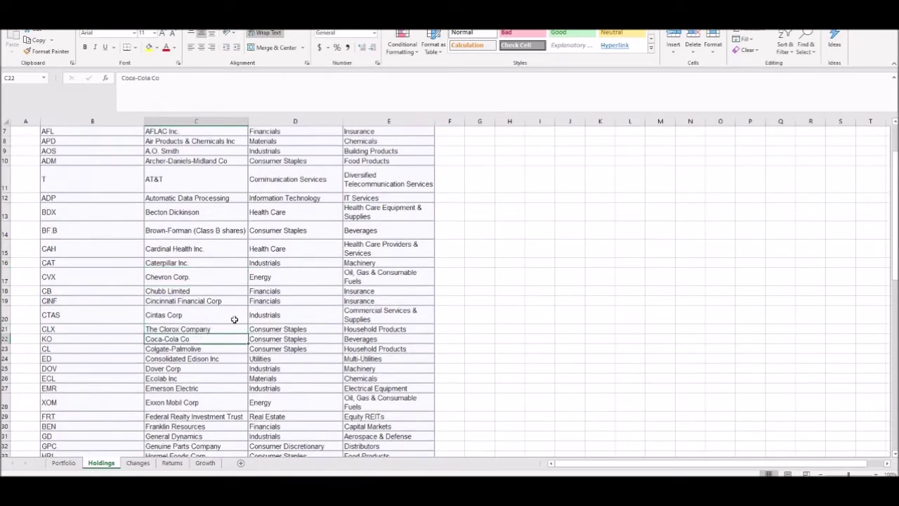
scroll(235, 320, "down", 2)
left_click(204, 272)
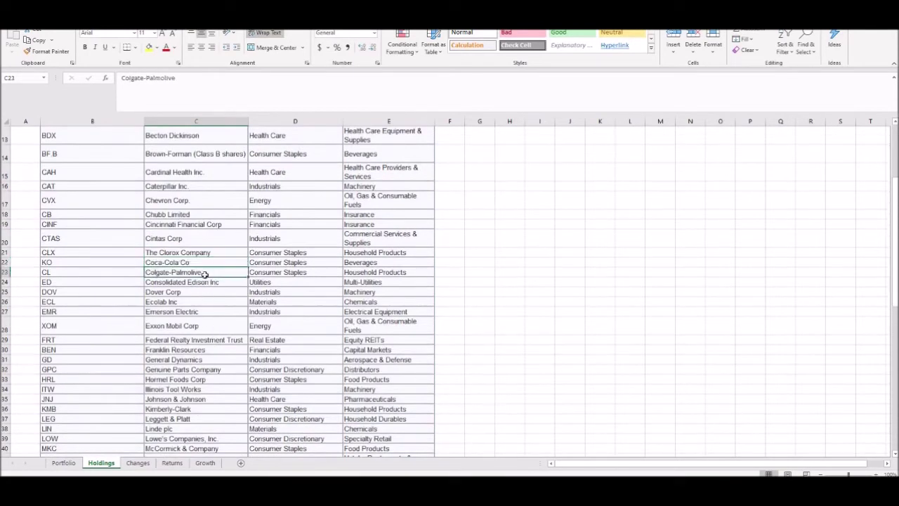
scroll(204, 273, "down", 1)
left_click(202, 271)
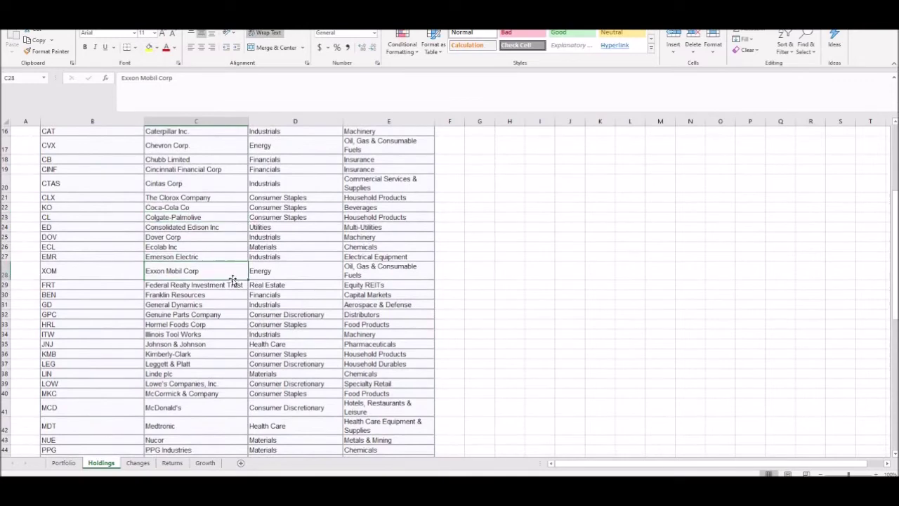
left_click(208, 326)
left_click(198, 343)
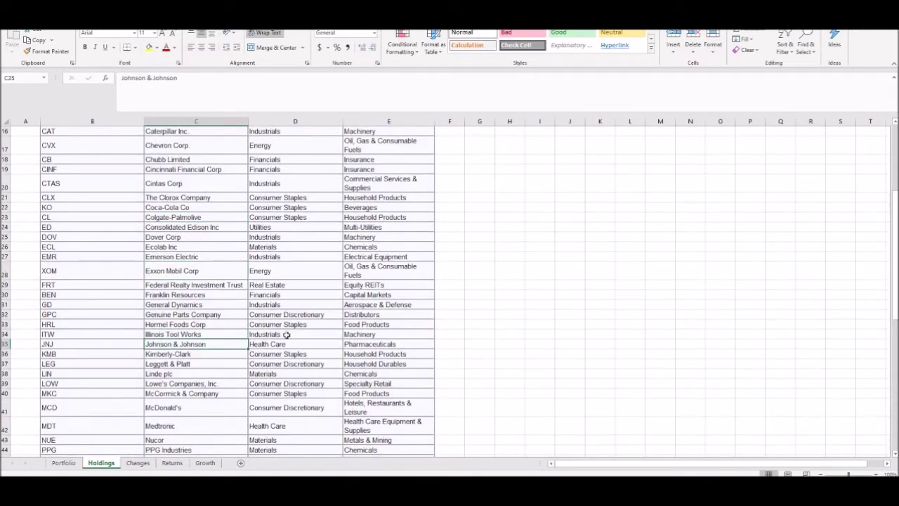
scroll(287, 330, "down", 2)
left_click(184, 330)
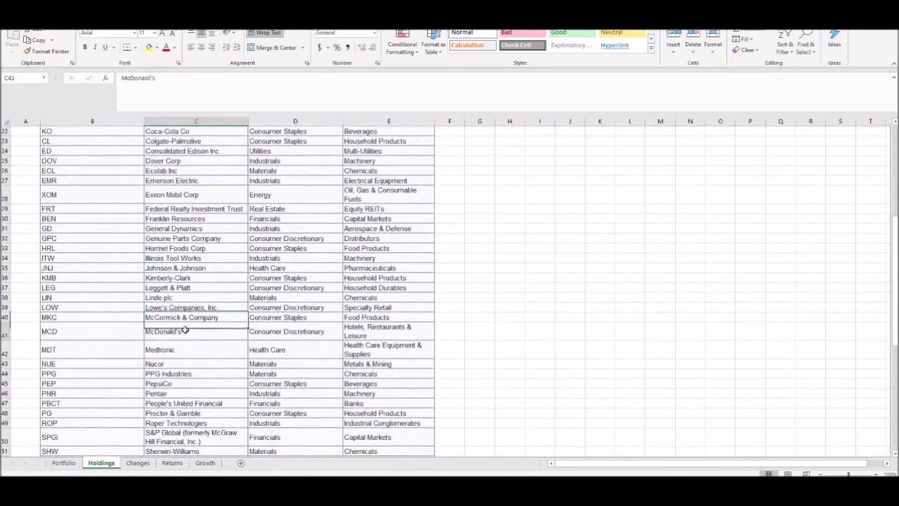
scroll(300, 316, "down", 4)
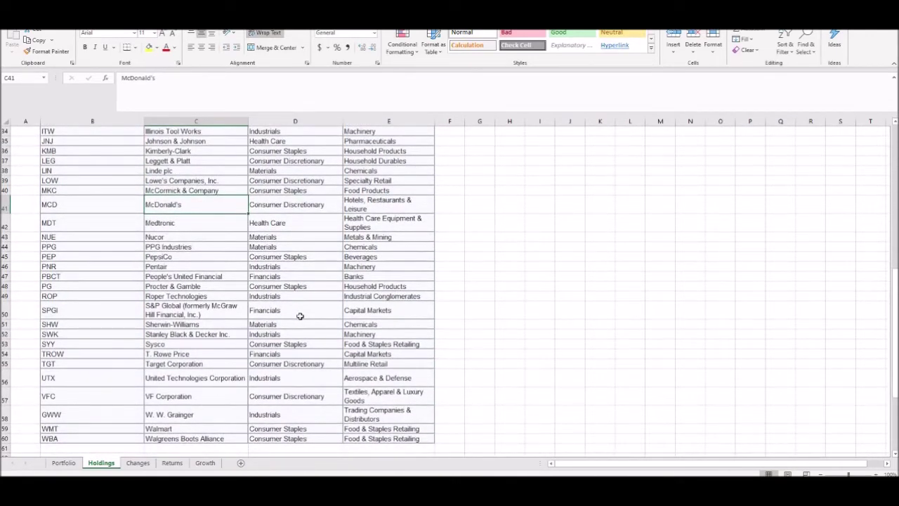
scroll(300, 316, "up", 2)
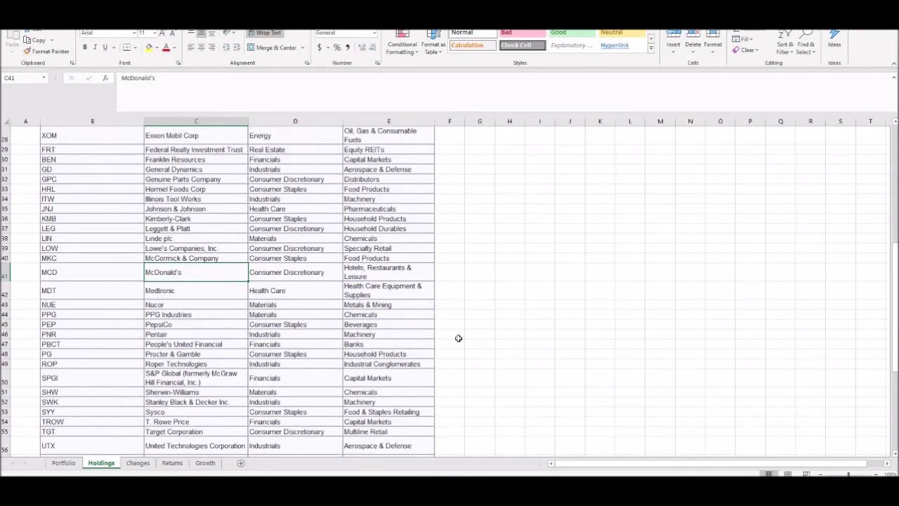
- Enter the numbers 1 to 5 in cells G5 to G9 beside the start of the holdings table
scroll(523, 304, "up", 4)
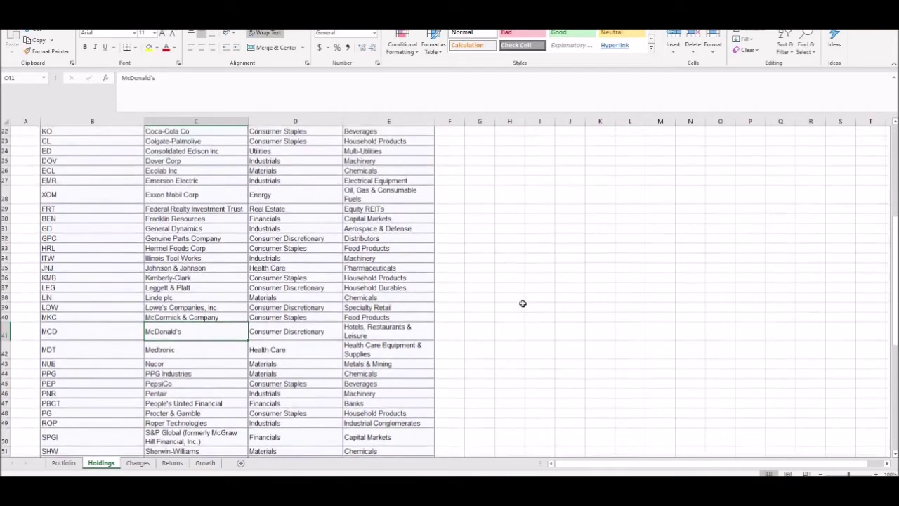
scroll(523, 303, "up", 4)
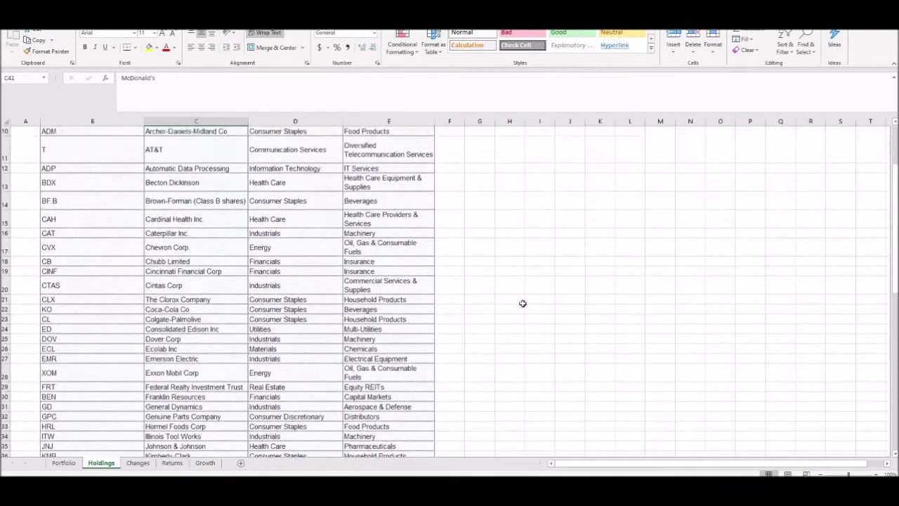
scroll(516, 280, "up", 1)
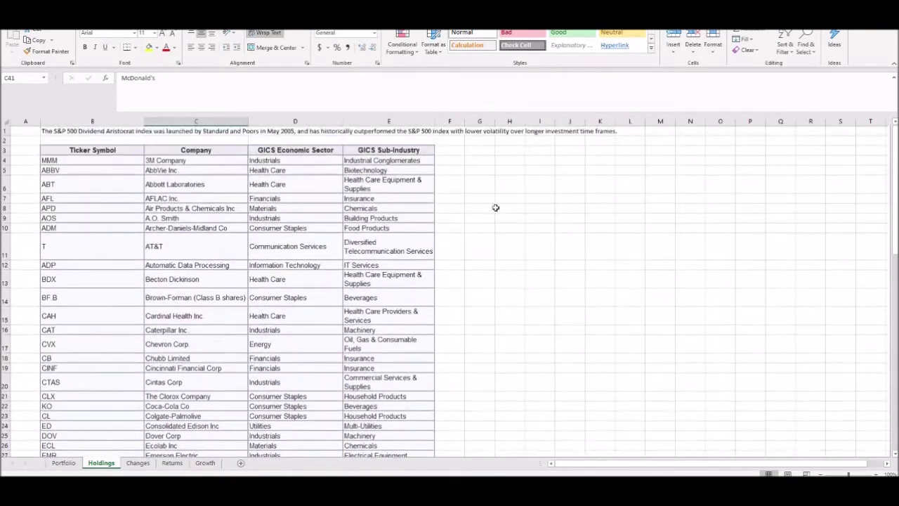
left_click(480, 170)
type("1")
key("Return")
type("2")
key("Return")
type("3")
key("Return")
type("4")
key("Return")
type("5")
key("Return")
- Extend the number series in G5:G9 down to 30 in G34
key("Up")
key("Up")
key("Up")
key("Up")
key("Up")
key("Up")
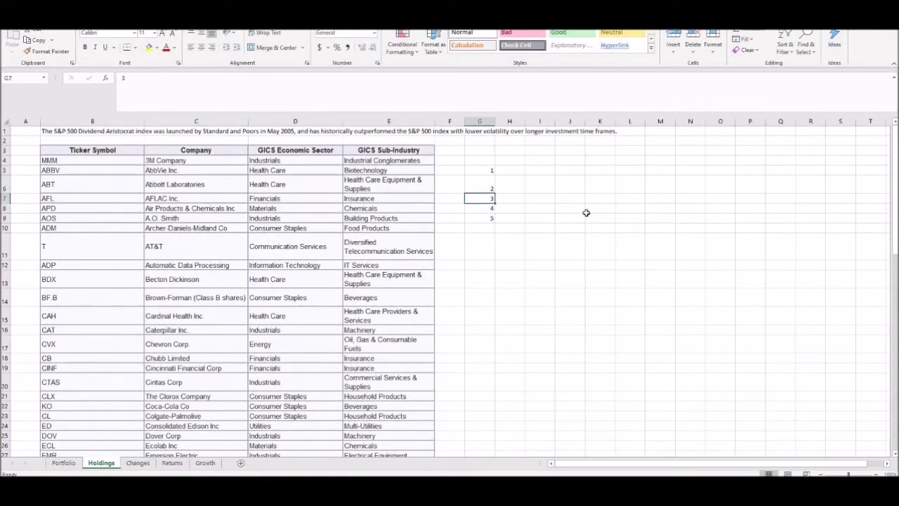
key("Down")
key("shift+Down")
key("shift+Down")
key("shift+Down")
key("shift+Down")
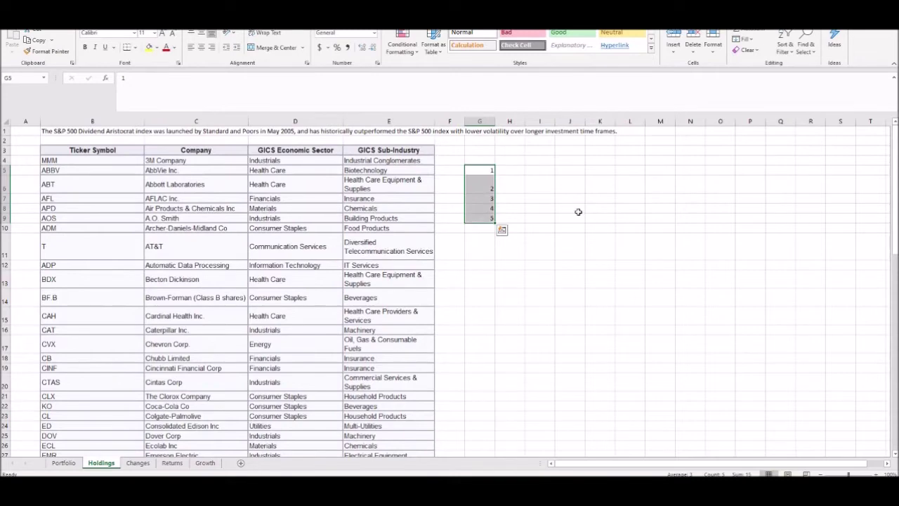
scroll(527, 225, "down", 1)
left_click_drag(493, 193, 491, 442)
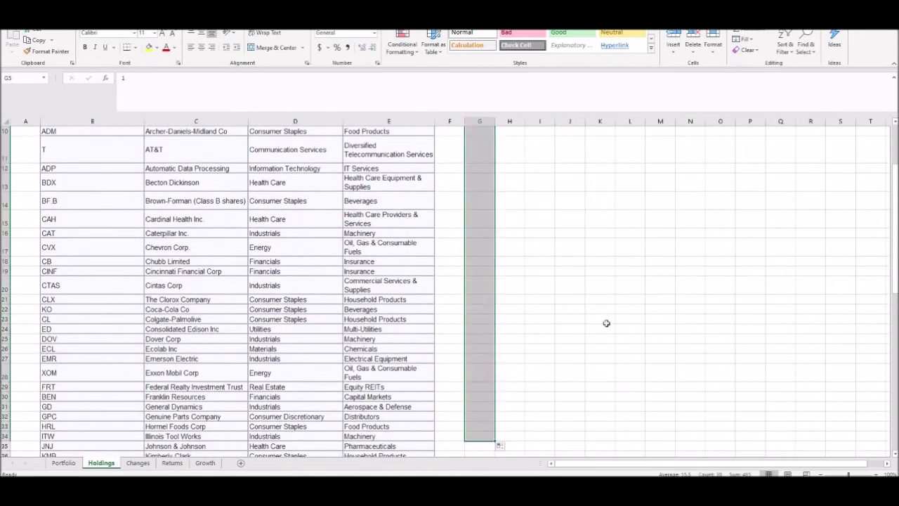
- Enter 1000 as the starting investment in H5, beside number 1 of the series
scroll(604, 295, "up", 3)
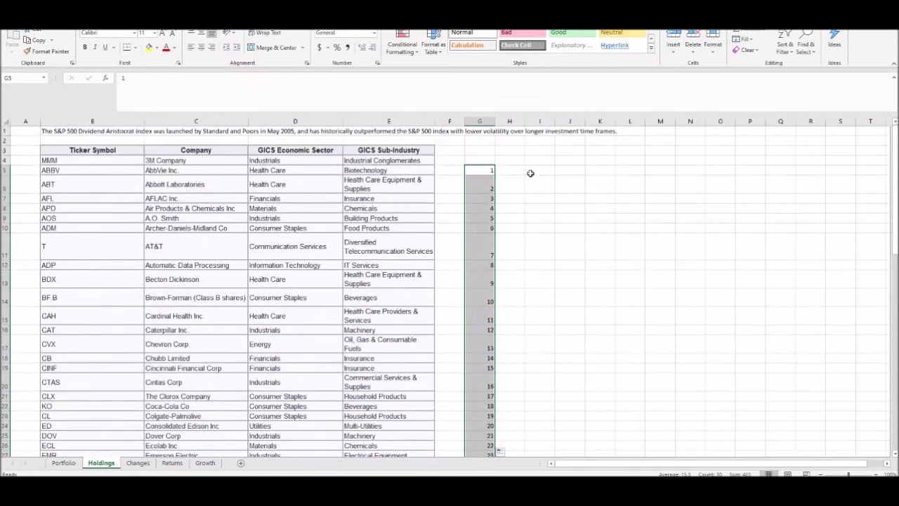
left_click(528, 172)
left_click(514, 172)
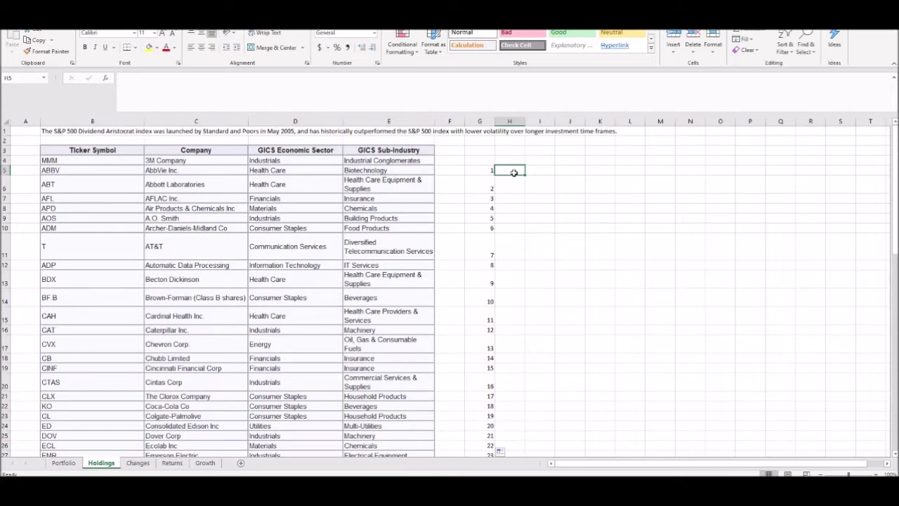
type("1000")
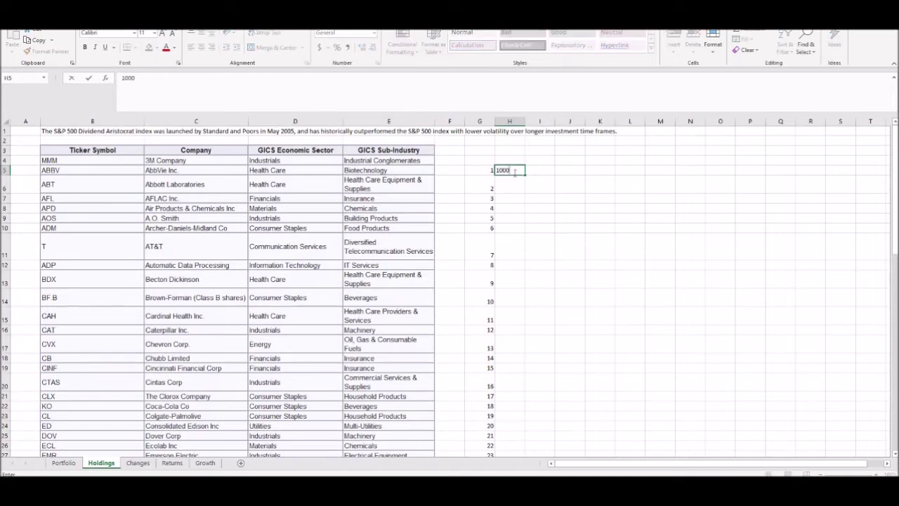
key("Tab")
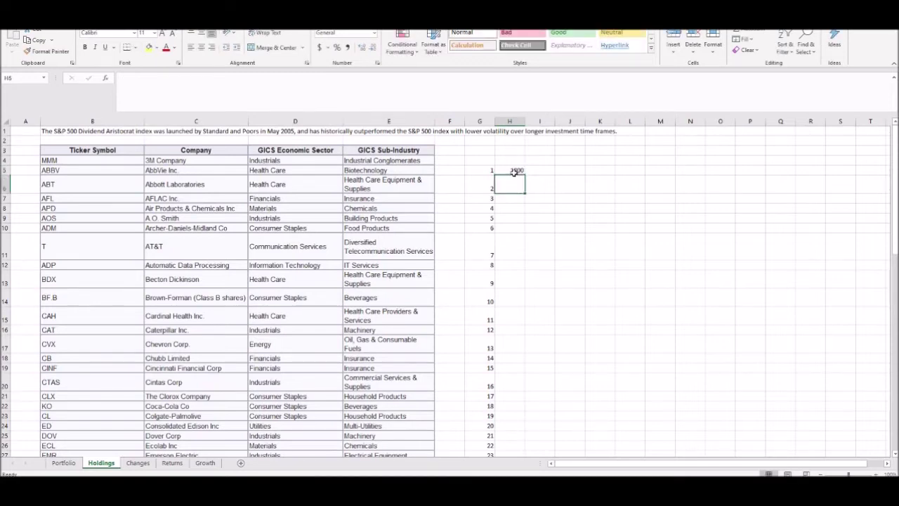
- Calculate the first dividend income in I5 with the formula =H5*0.025
type("=2")
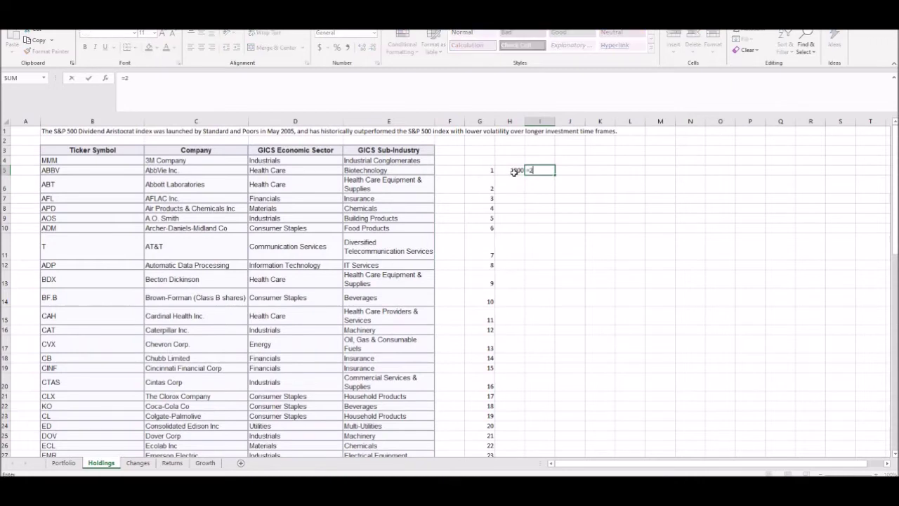
key("BackSpace")
left_click(513, 172)
type("*")
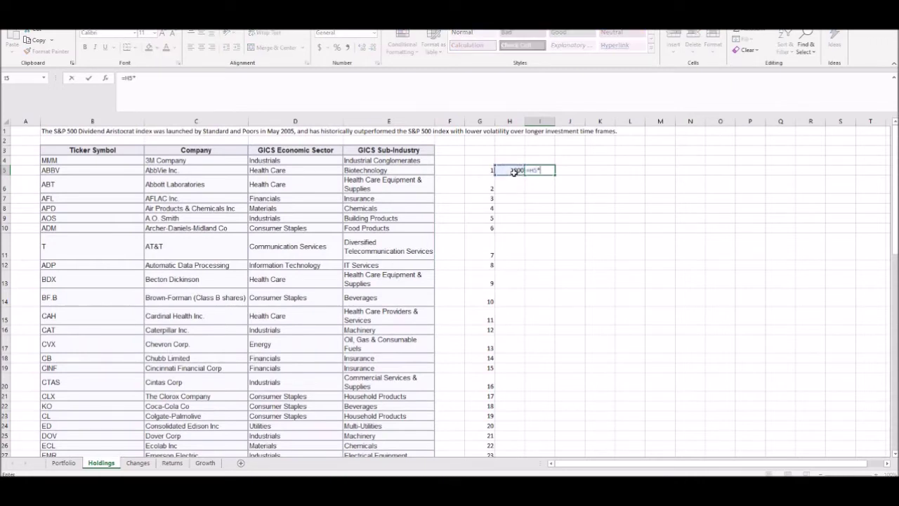
type(".025")
key("Return")
- Calculate the yield in J5 with =I5/H5 and format it as a percentage with two decimals
key("Up")
key("Right")
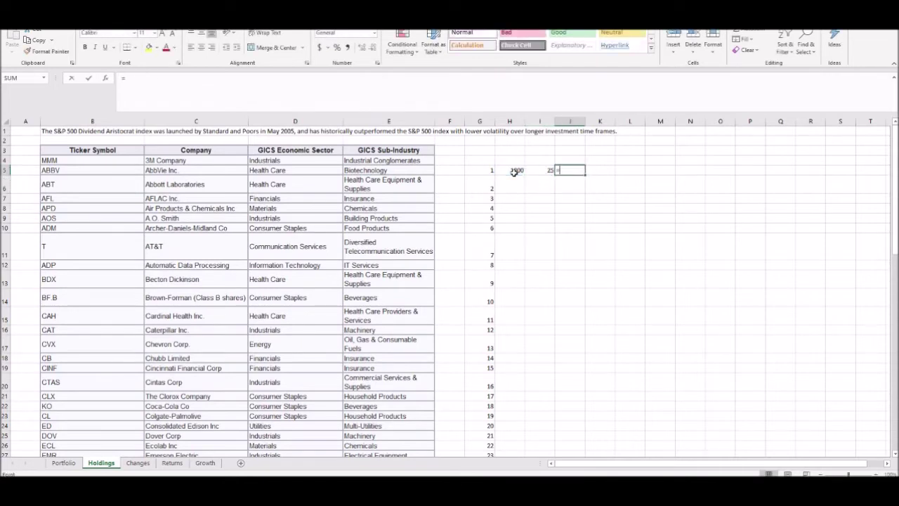
type("=I5/")
left_click(513, 172)
key("ctrl+Return")
left_click(337, 48)
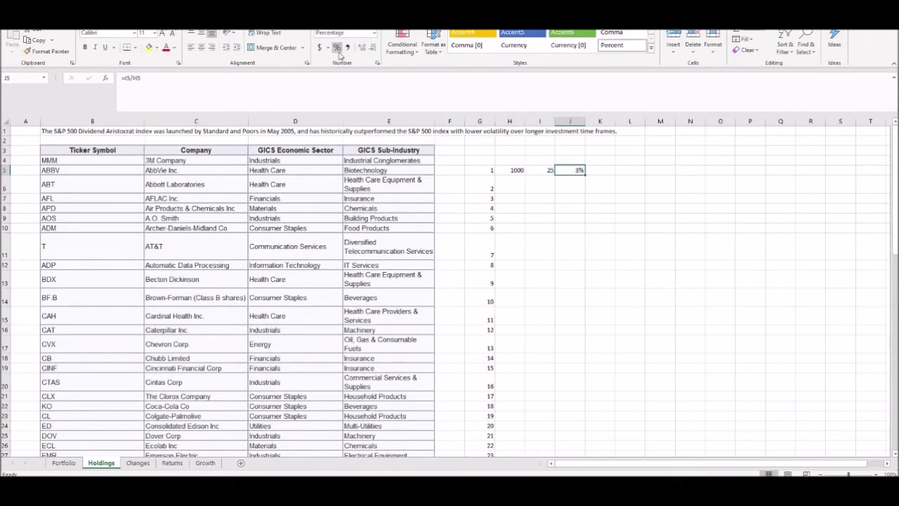
left_click(362, 48)
left_click(362, 47)
- Review the investment amount, dividend income and yield cells in H5, I5 and J5
left_click(548, 172)
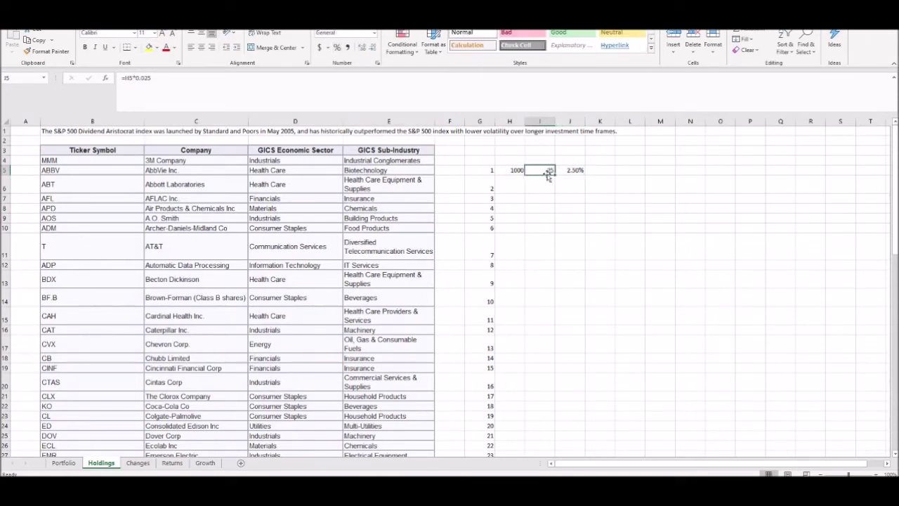
key("Left")
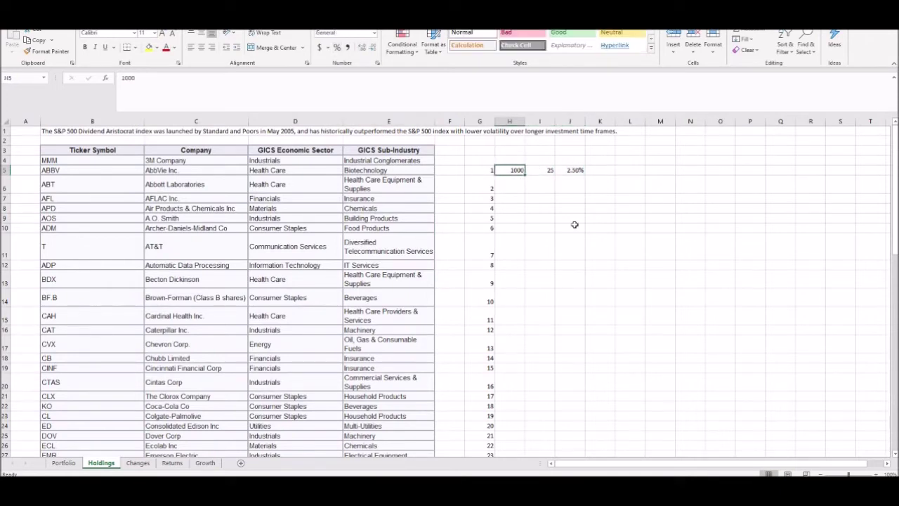
key("Right")
key("Left")
key("Right")
key("Down")
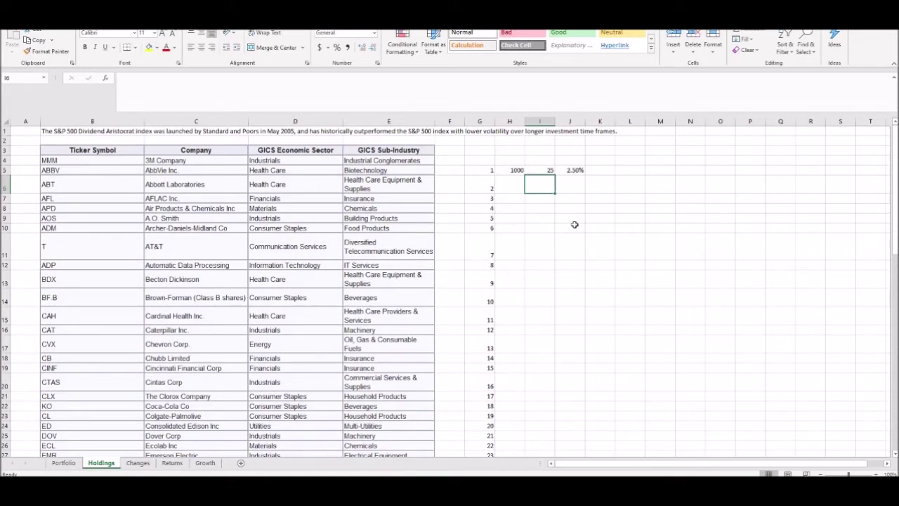
key("Up")
key("Right")
key("Left")
key("Left")
key("Right")
key("Right")
key("Left")
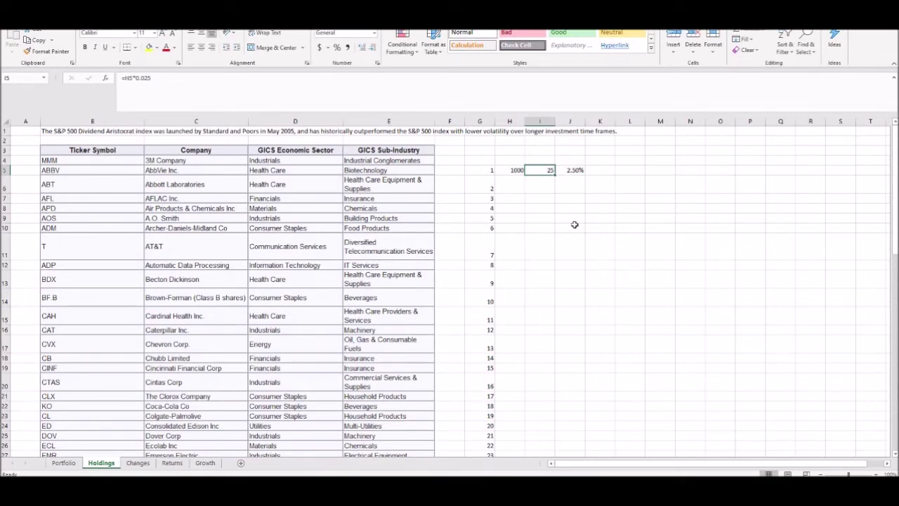
- Calculate the second dividend income in I6 as 9% growth with the formula =I5*1.09
key("Down")
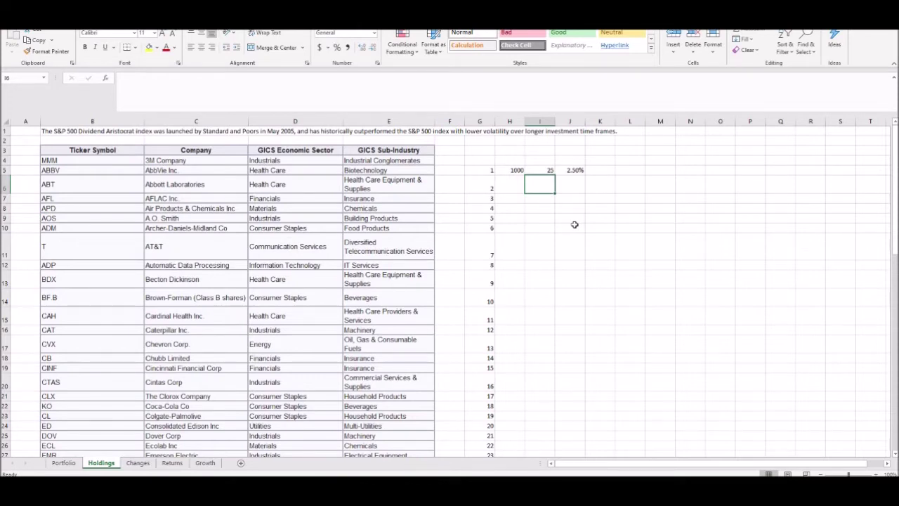
type("=I5*1.09")
key("ctrl+Return")
- Compare the investment and the first two income values, and check the last entry of the number series in G34
key("Up")
key("Left")
left_click(538, 170)
left_click(549, 188)
left_click(570, 188)
left_click(529, 189)
scroll(534, 200, "down", 5)
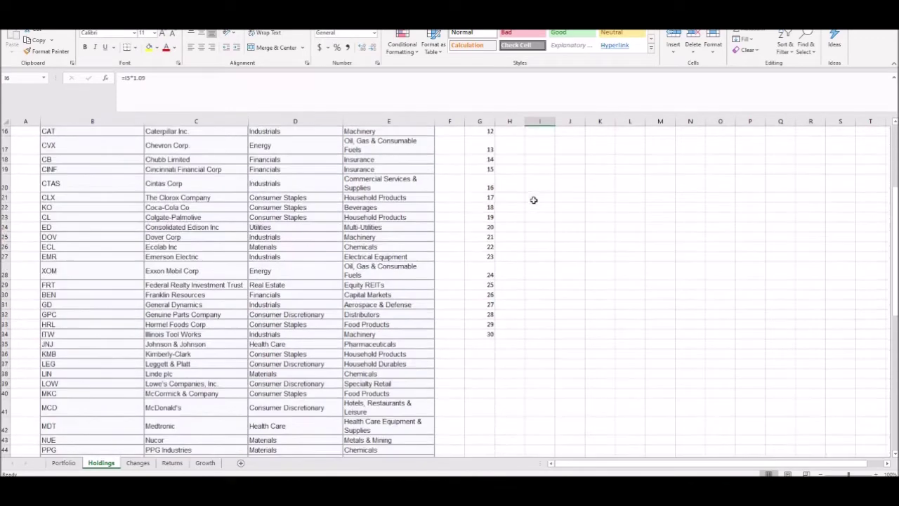
left_click(485, 333)
scroll(505, 295, "up", 5)
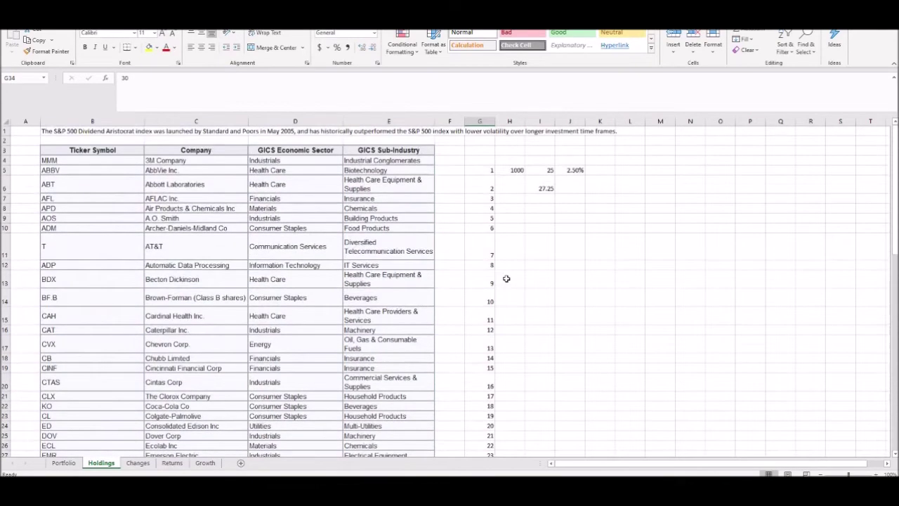
- Fill the dividend growth formula from I6 down to I34
left_click(542, 188)
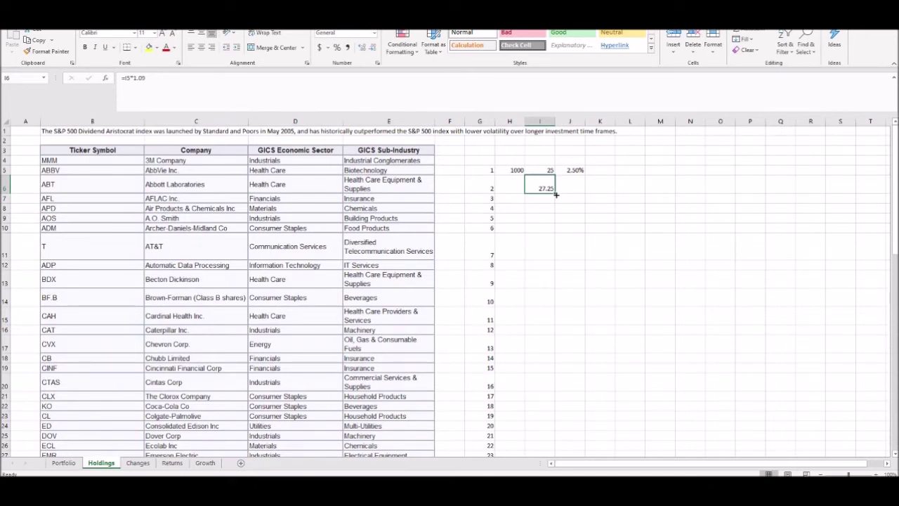
left_click_drag(556, 194, 548, 437)
scroll(580, 369, "up", 3)
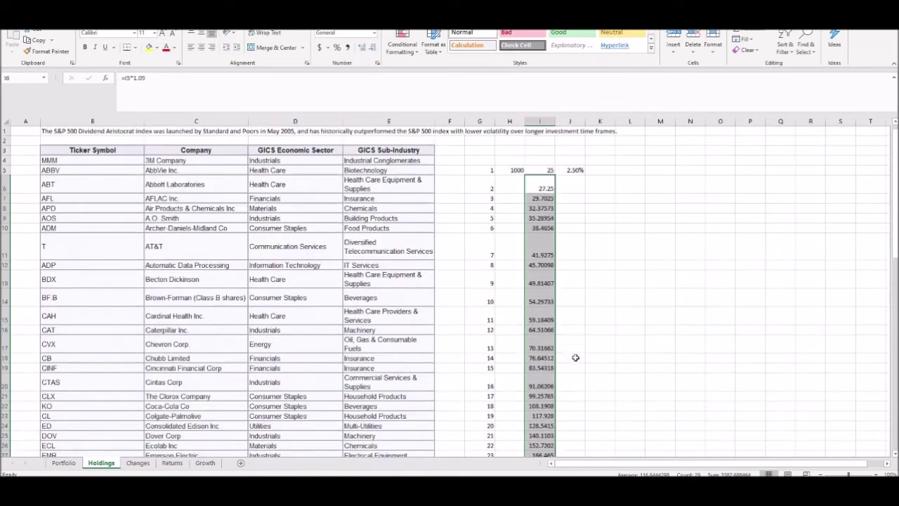
- Calculate the final yield on the original investment in J34 with the formula =I34/H5
left_click(519, 172)
scroll(562, 196, "down", 3)
scroll(564, 220, "down", 1)
left_click(545, 389)
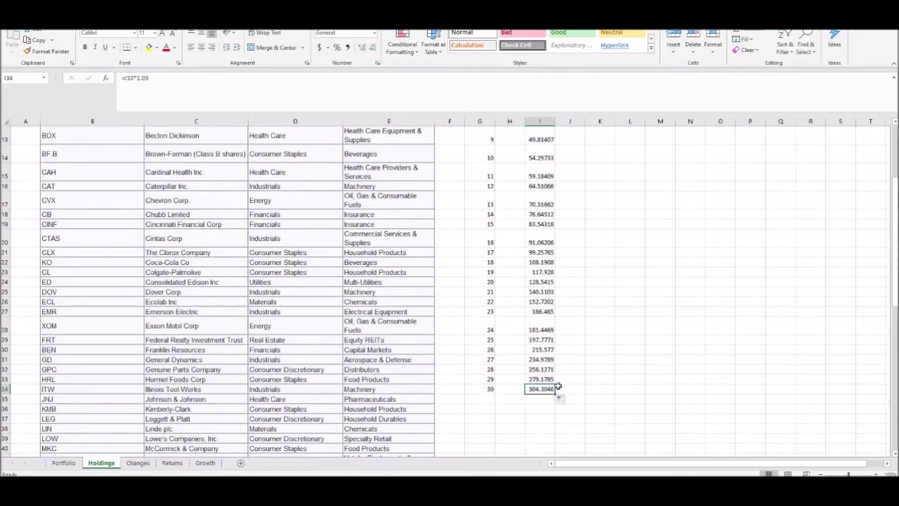
left_click(570, 389)
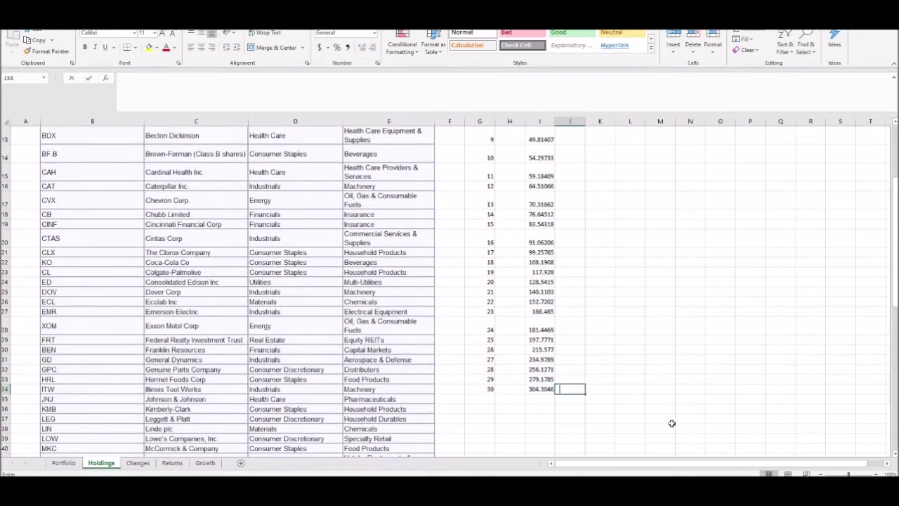
type("=I34/")
scroll(604, 351, "up", 4)
left_click(514, 172)
scroll(558, 194, "down", 3)
key("Return")
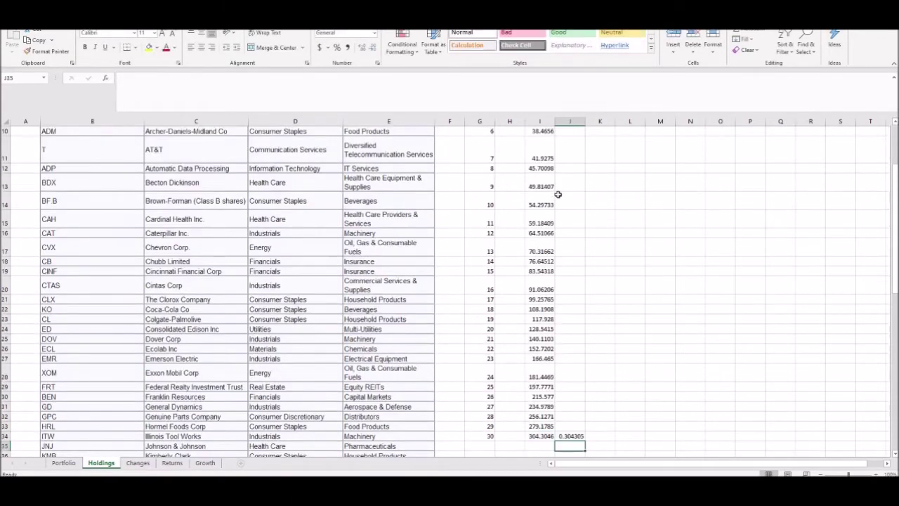
left_click(578, 435)
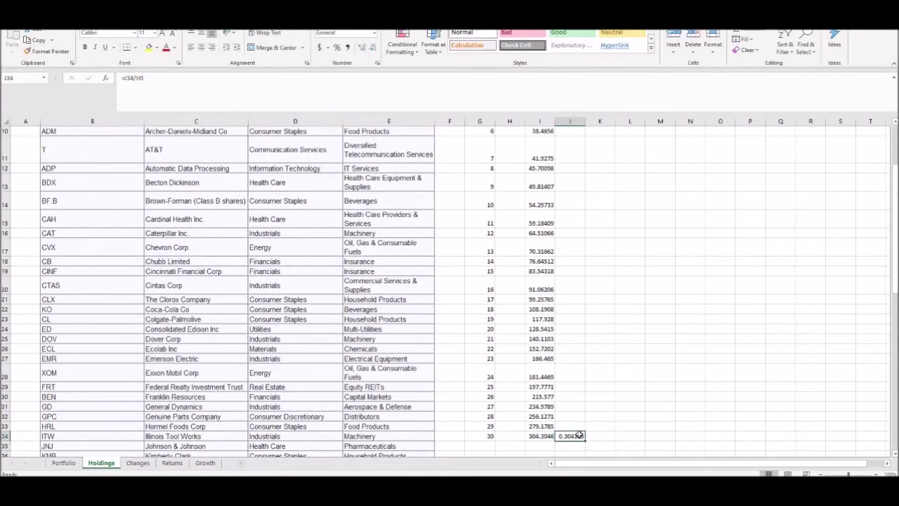
- Format the yield in J34 as a percentage with one decimal place
left_click(338, 47)
left_click(360, 47)
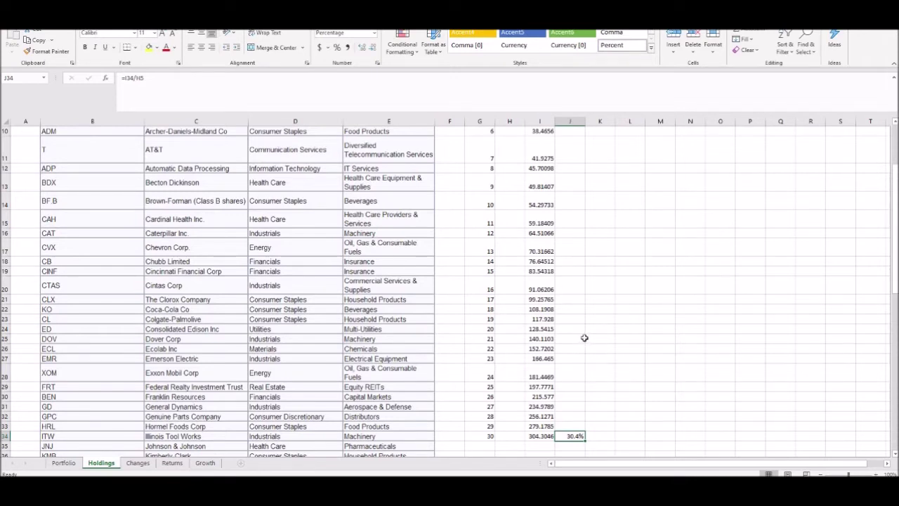
- Calculate the fifth year's yield on the original investment in J9 with the formula =I9/H5
scroll(584, 337, "up", 2)
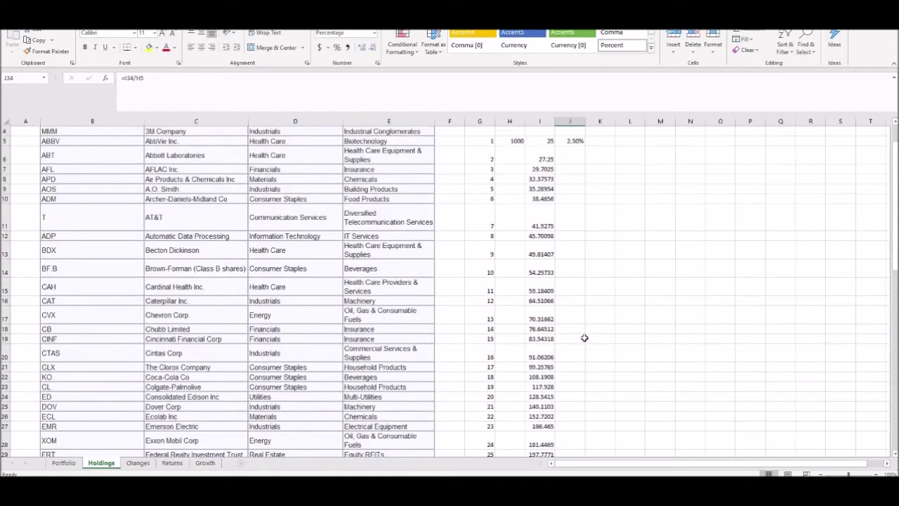
left_click(565, 201)
key("Down")
key("Down")
key("Down")
key("Down")
key("Down")
left_click(565, 189)
type("=")
key("Left")
type("/")
left_click(512, 144)
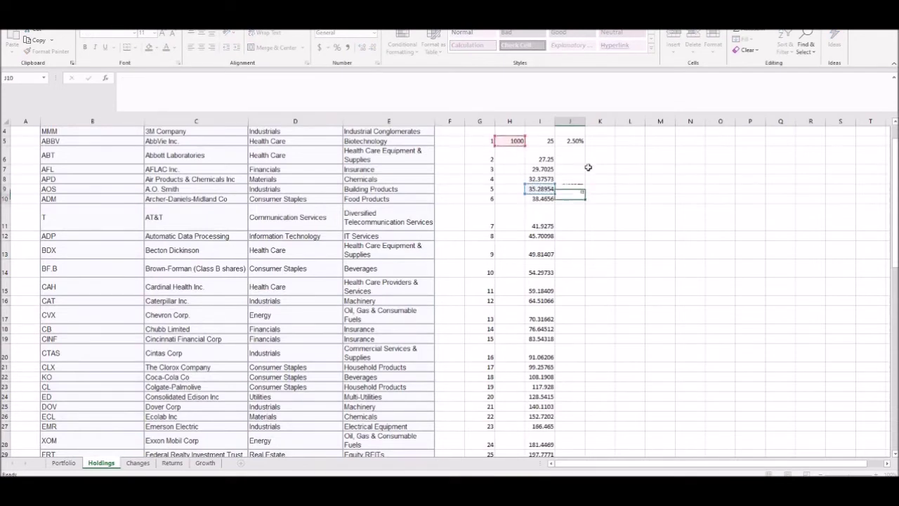
key("ctrl+Return")
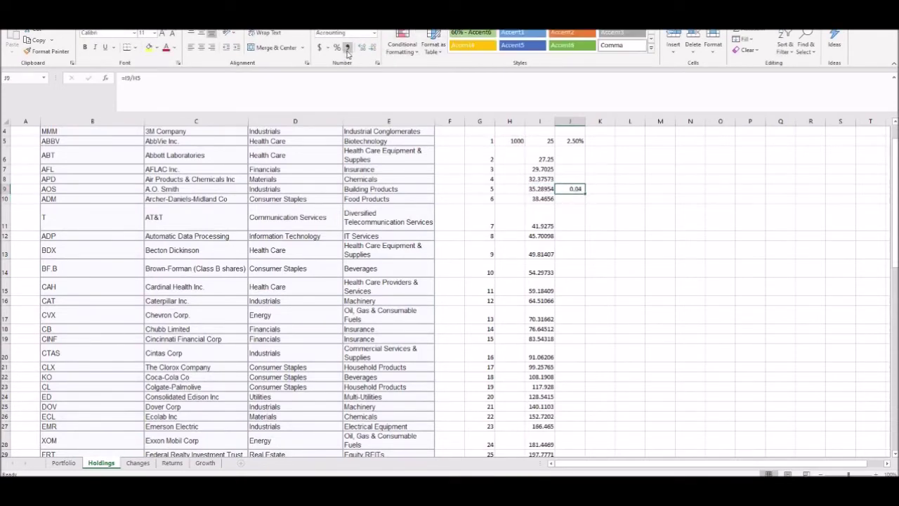
- Format J9 as a percentage with two decimal places and compare it with the yield in J34
left_click(337, 47)
left_click(362, 47)
scroll(535, 153, "down", 5)
left_click(573, 297)
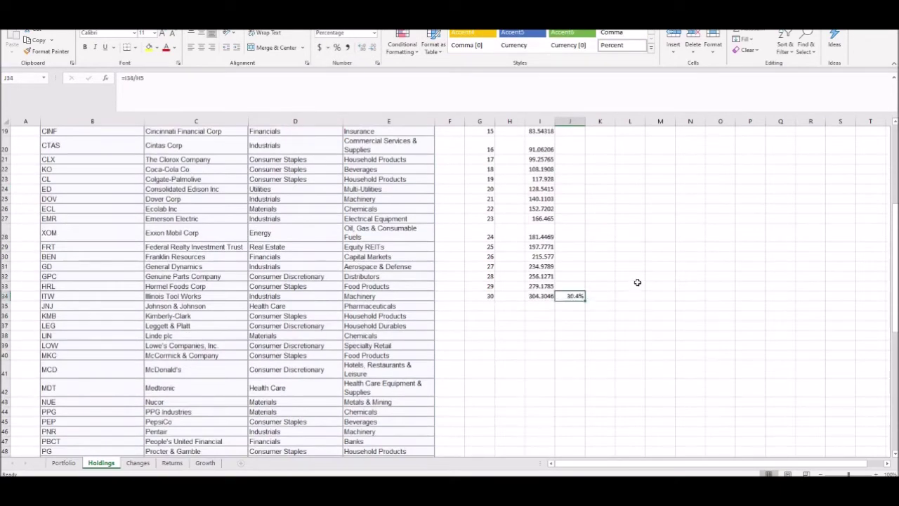
- Extend the year series in column G from 30 to 40 and fill the dividend growth formula from I34 down to I44
left_click(479, 295)
scroll(493, 295, "down", 1)
left_click_drag(495, 263, 491, 356)
left_click(489, 246)
left_click_drag(490, 245, 487, 307)
left_click_drag(485, 229, 496, 380)
left_click(547, 258)
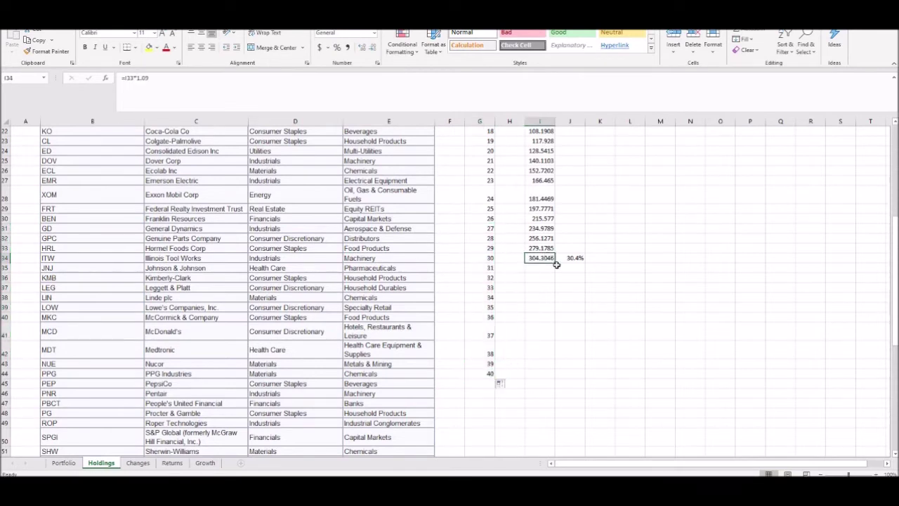
left_click_drag(554, 262, 537, 376)
- Calculate the year 40 yield on the original investment in J44 with the formula =I44/H5
left_click(574, 370)
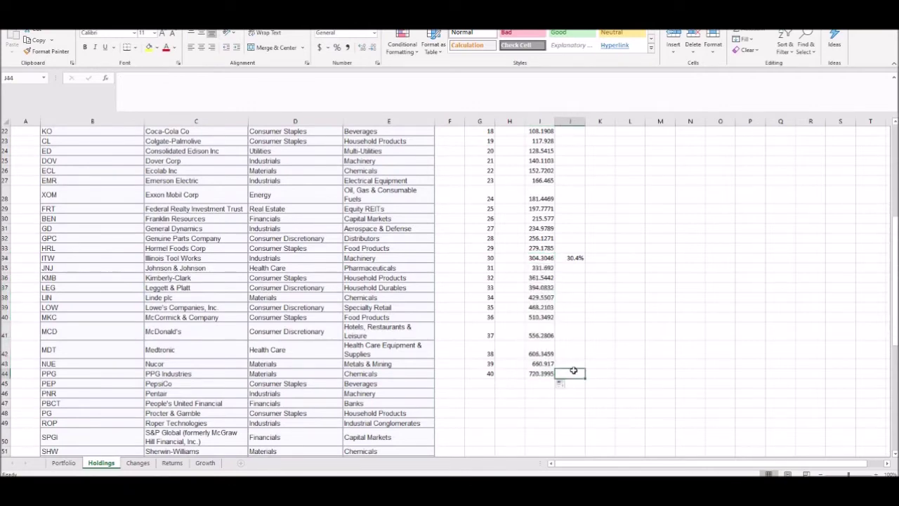
scroll(572, 354, "up", 7)
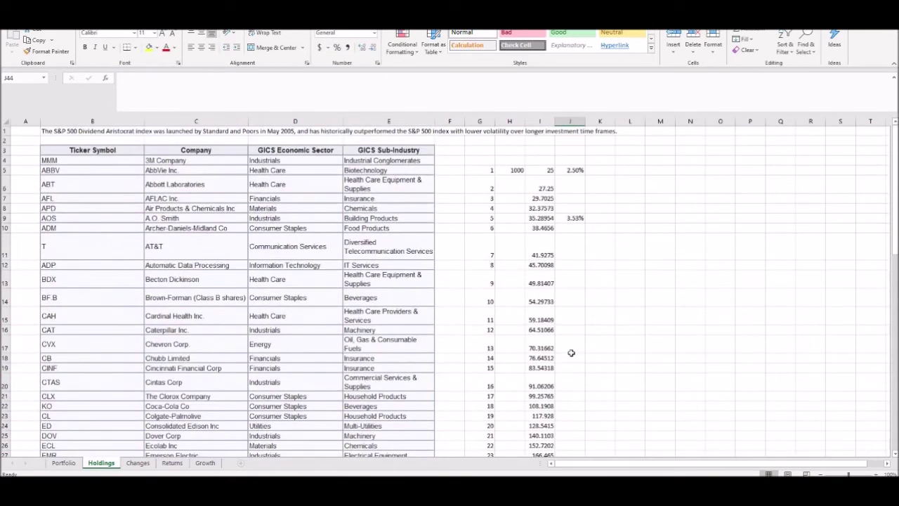
scroll(588, 328, "down", 5)
scroll(589, 328, "down", 2)
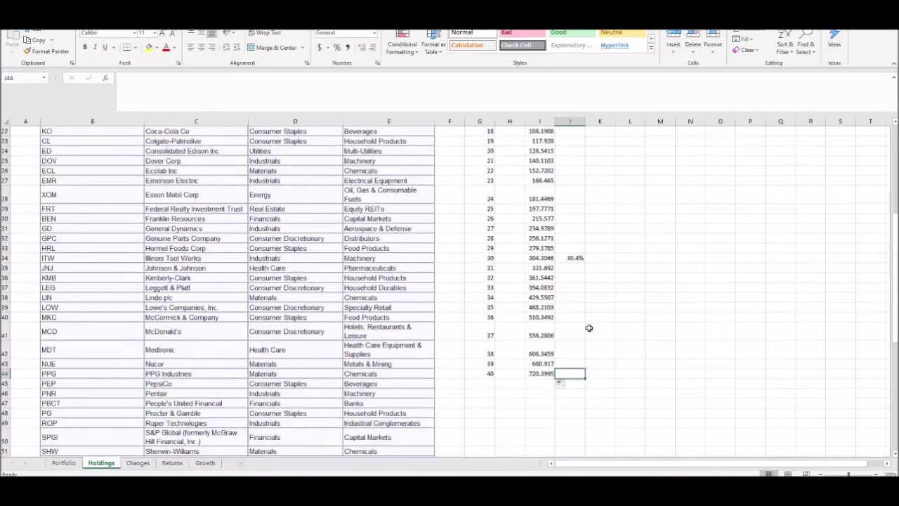
type("=")
left_click(551, 372)
type("/")
scroll(521, 155, "up", 7)
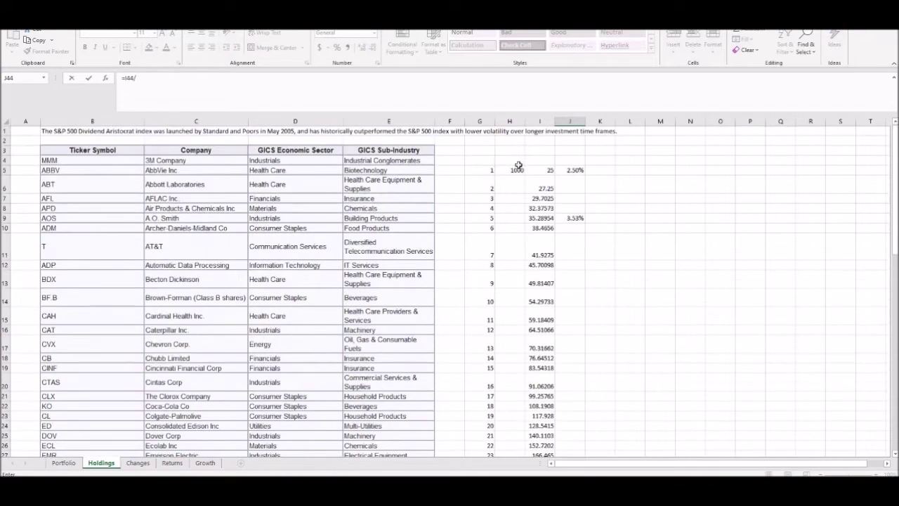
left_click(518, 165)
key("F4")
key("Return")
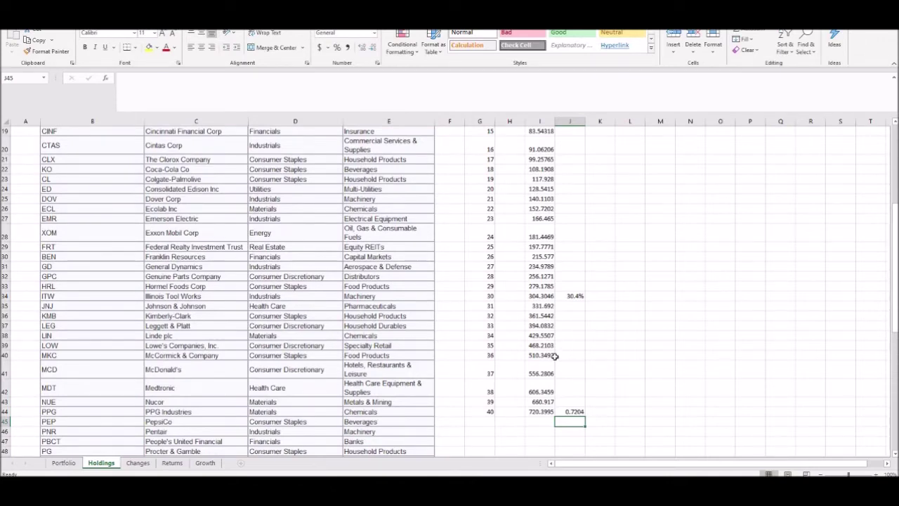
- Lower the dividend growth rate in I6 to 4% by changing its formula to =I5*1.04
scroll(541, 250, "up", 6)
left_click(539, 185)
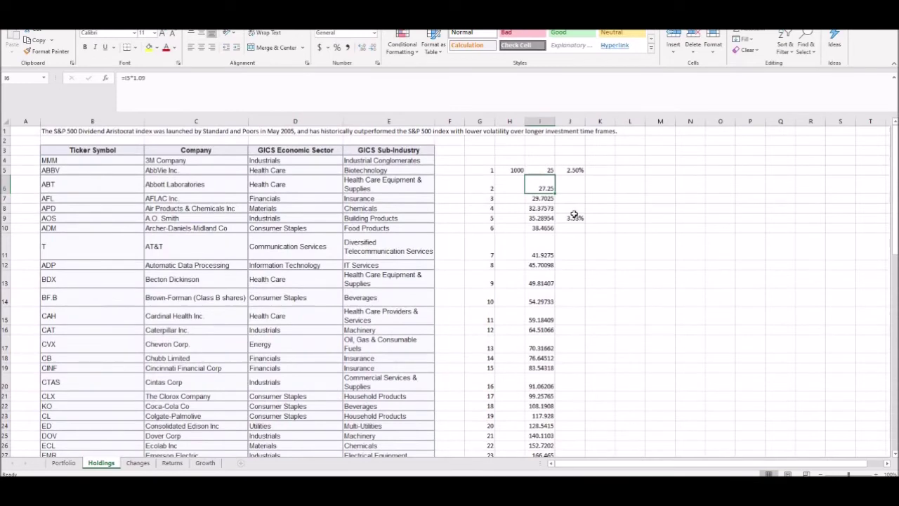
left_click(208, 87)
key("BackSpace")
type("4")
key("ctrl+Return")
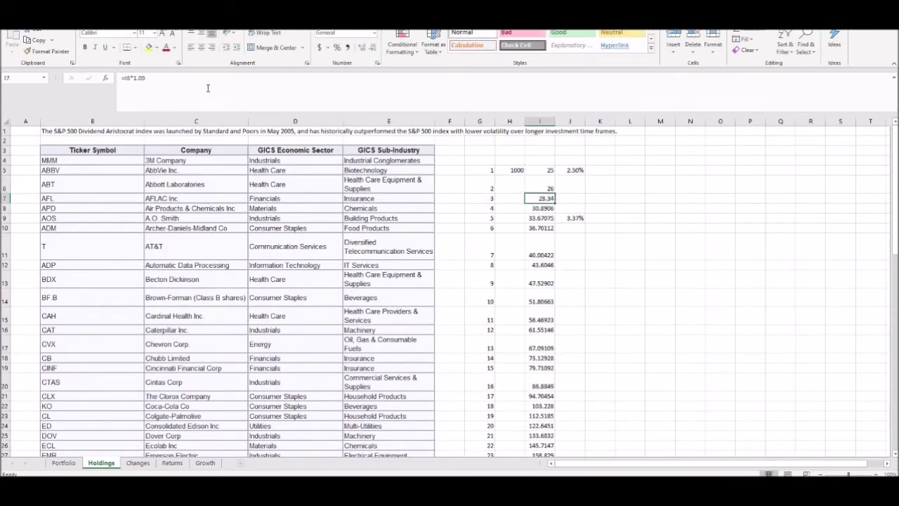
- Fill the 4% growth formula from I6 down to I44 and compare the yields in J34 and J44
left_click_drag(555, 193, 530, 460)
left_click(570, 422)
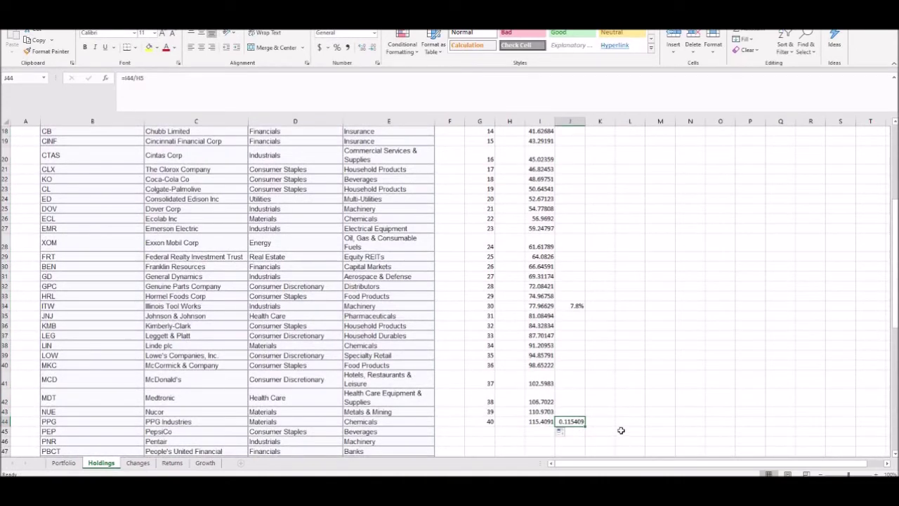
left_click(575, 306)
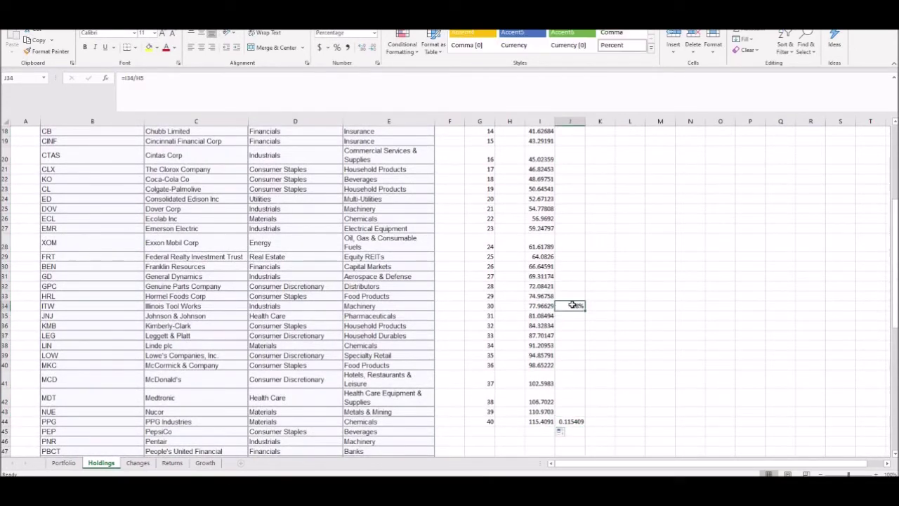
left_click(570, 423)
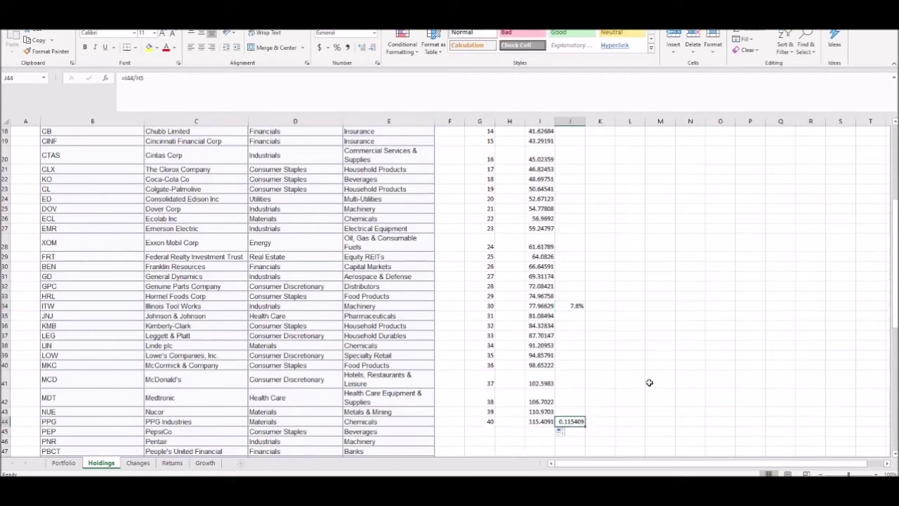
- Examine the dividend projection in columns G to J, from the initial investment and growth formula in I6 to the year 40 income and yield
scroll(648, 382, "up", 6)
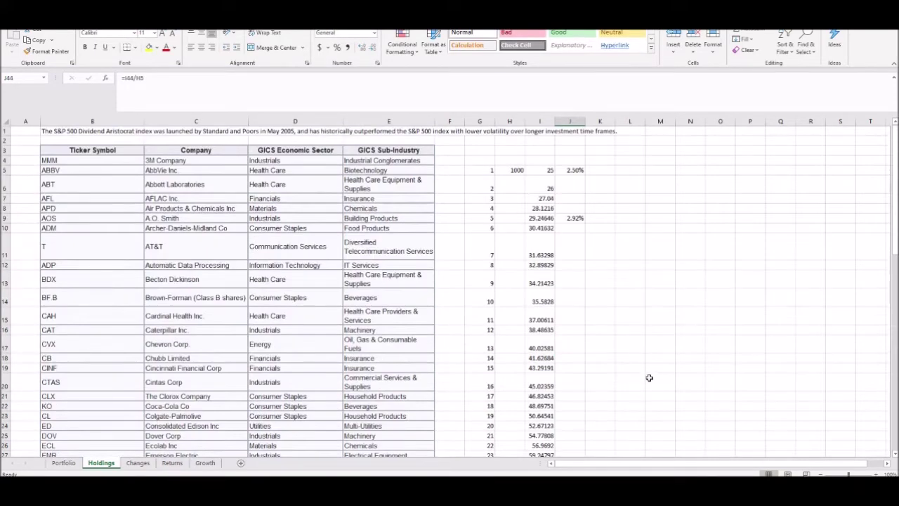
scroll(648, 375, "down", 7)
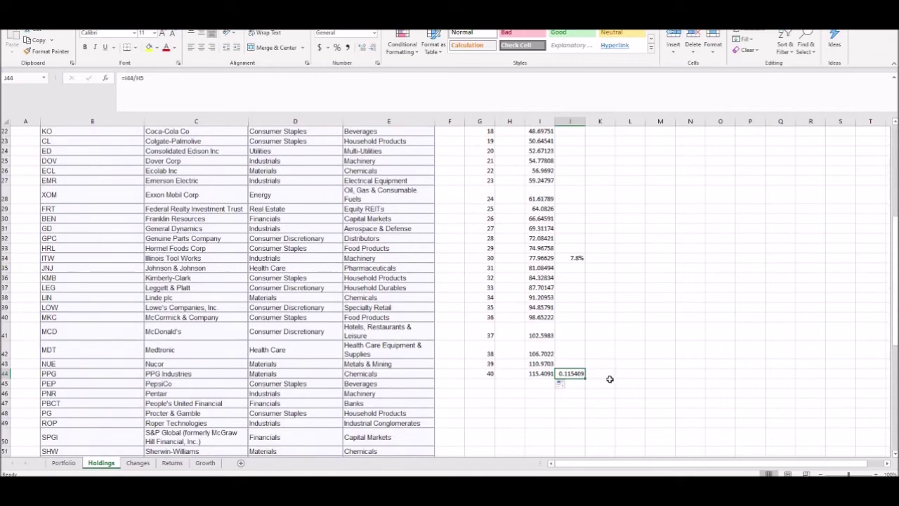
scroll(610, 379, "up", 7)
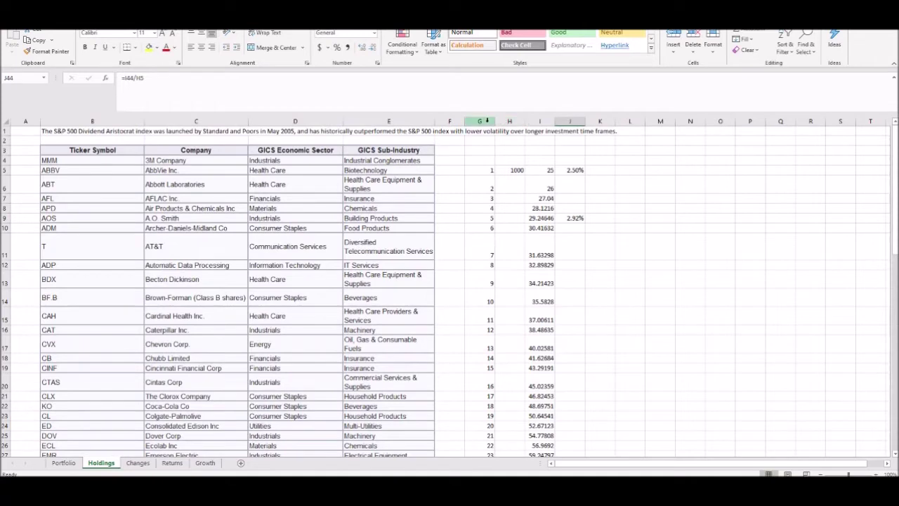
left_click_drag(487, 121, 576, 120)
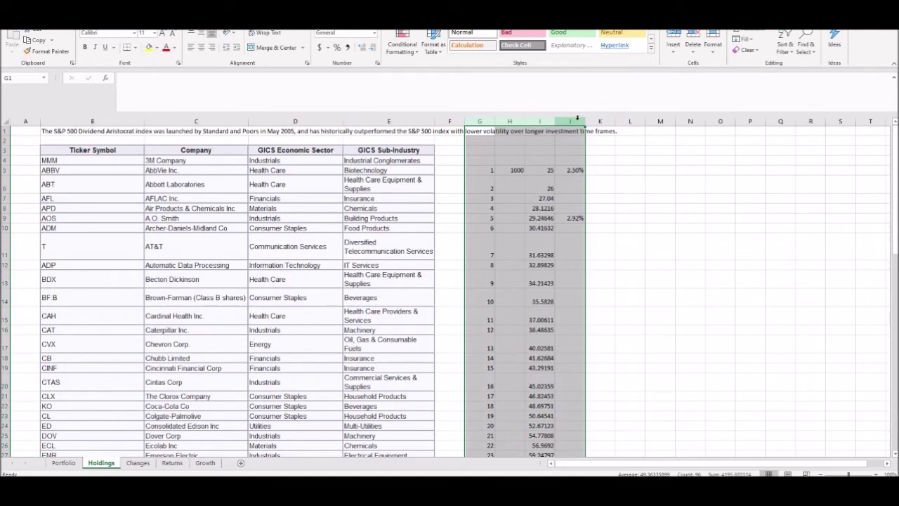
left_click(553, 188)
key("ctrl+Down")
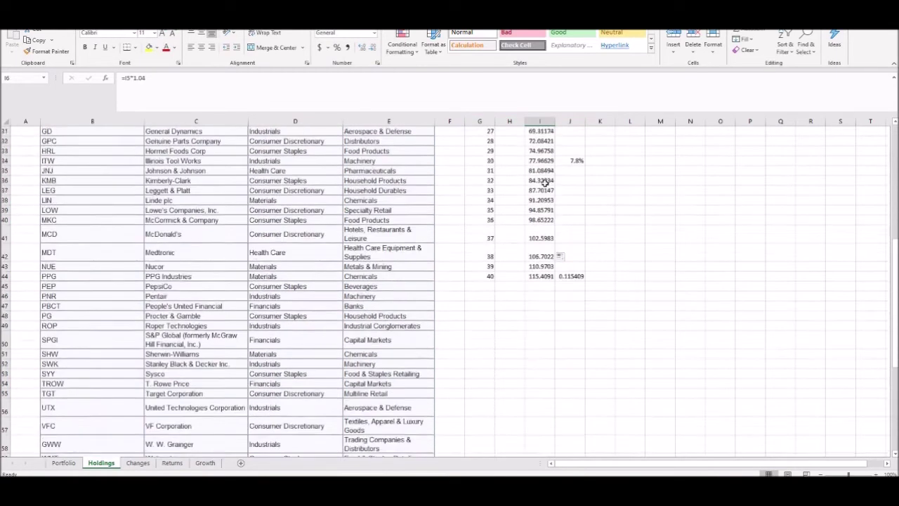
scroll(583, 231, "up", 10)
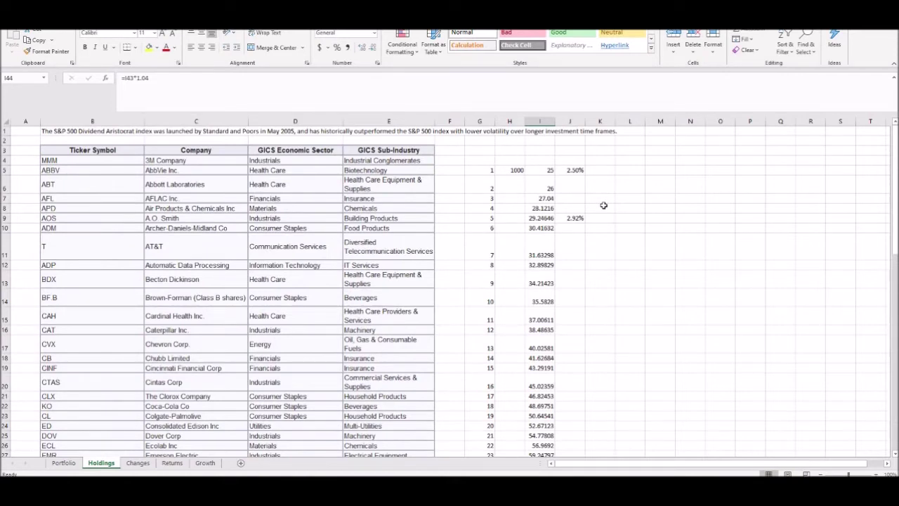
left_click(537, 188)
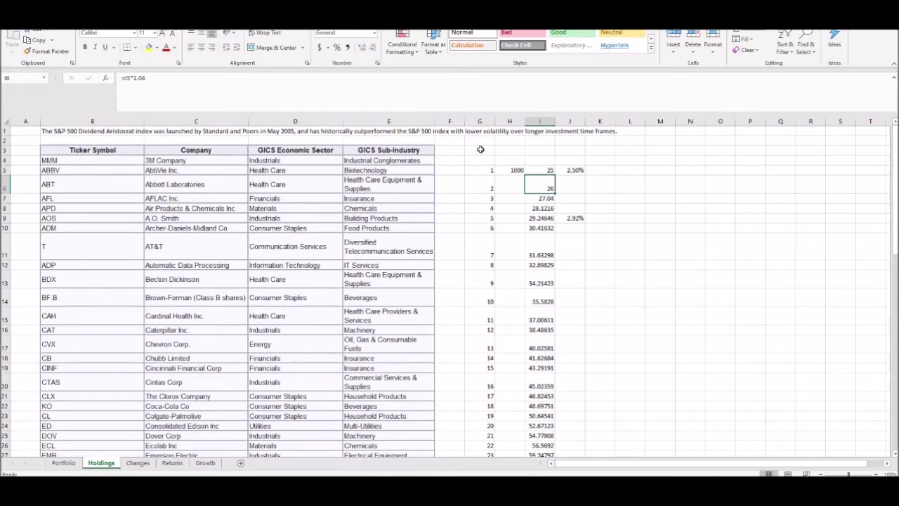
left_click_drag(479, 121, 584, 122)
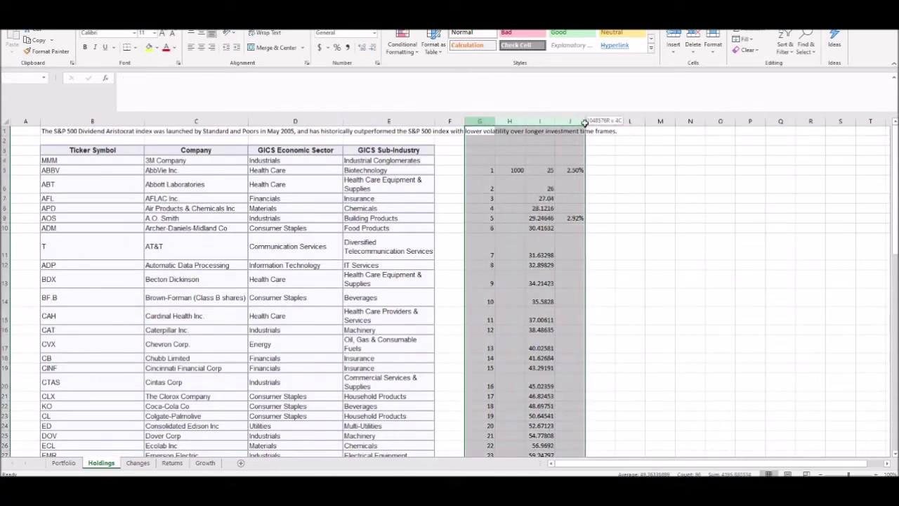
scroll(587, 151, "down", 15)
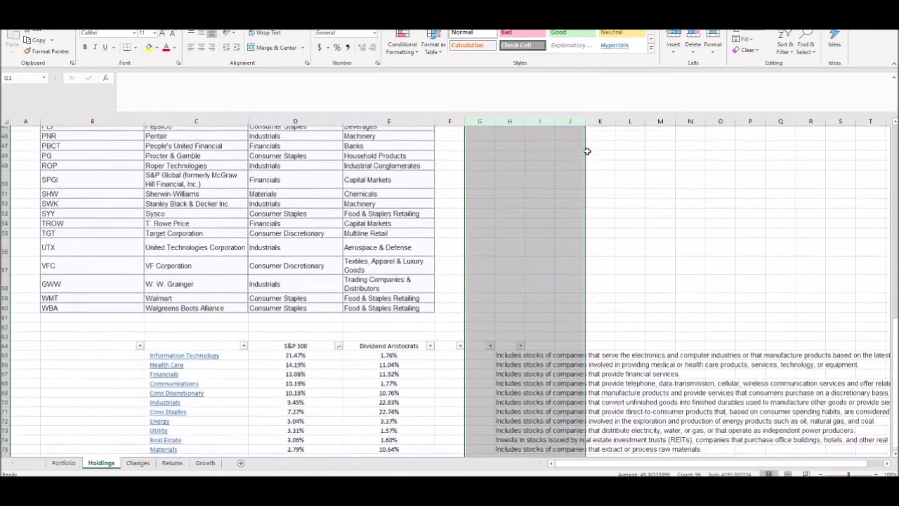
scroll(587, 151, "up", 15)
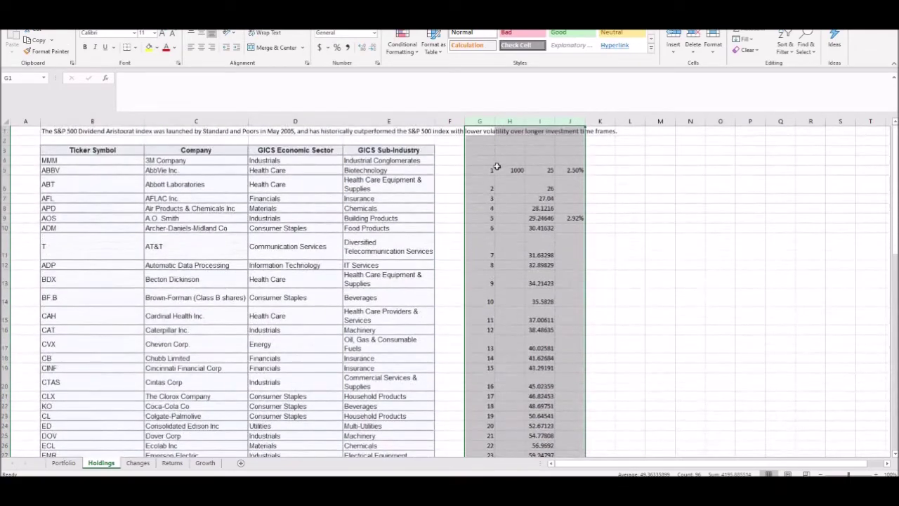
- Clear the entire dividend growth model in G5:J44 and check that the range beside the holdings table is empty
left_click(496, 166)
left_click_drag(468, 170, 590, 181)
scroll(593, 270, "down", 2)
scroll(594, 271, "down", 5)
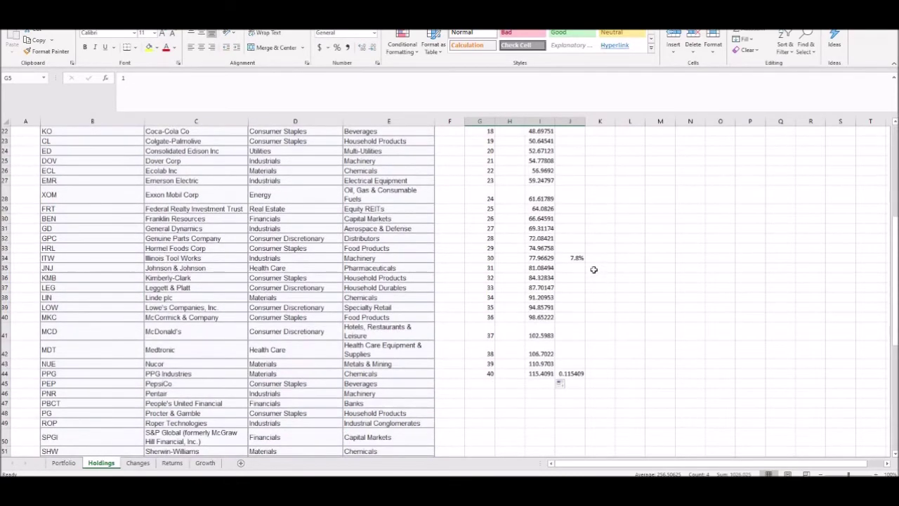
scroll(593, 269, "up", 7)
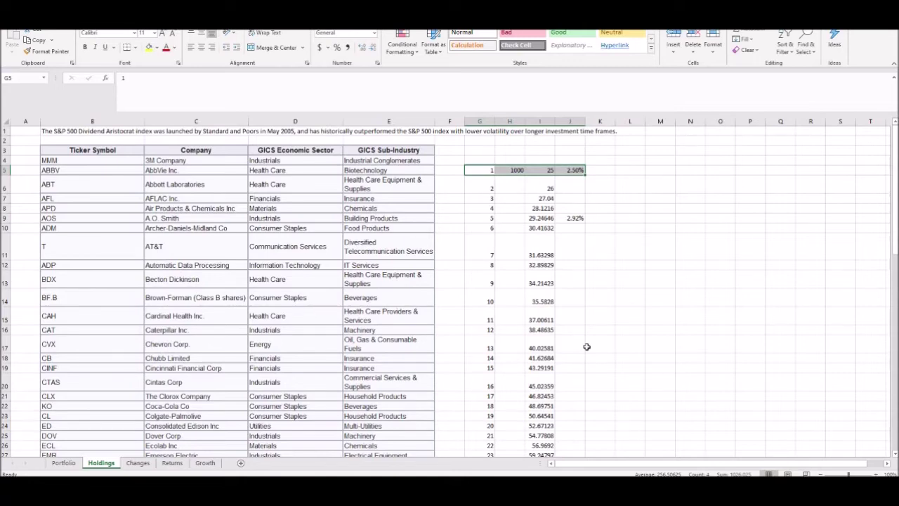
scroll(587, 346, "down", 10)
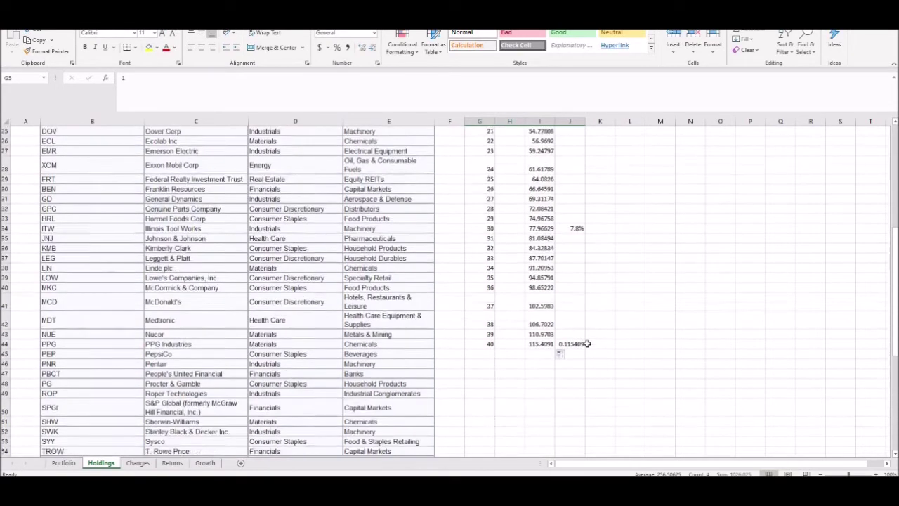
left_click(576, 278, "shift")
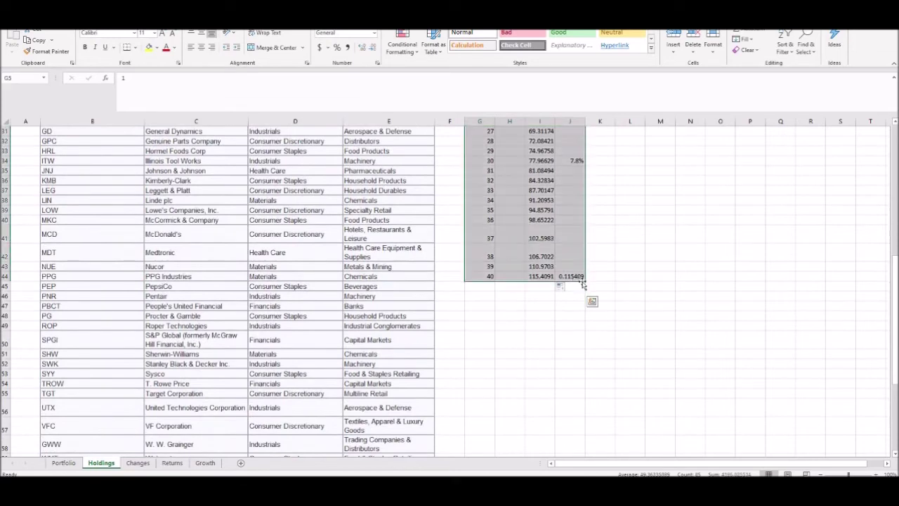
scroll(581, 281, "up", 10)
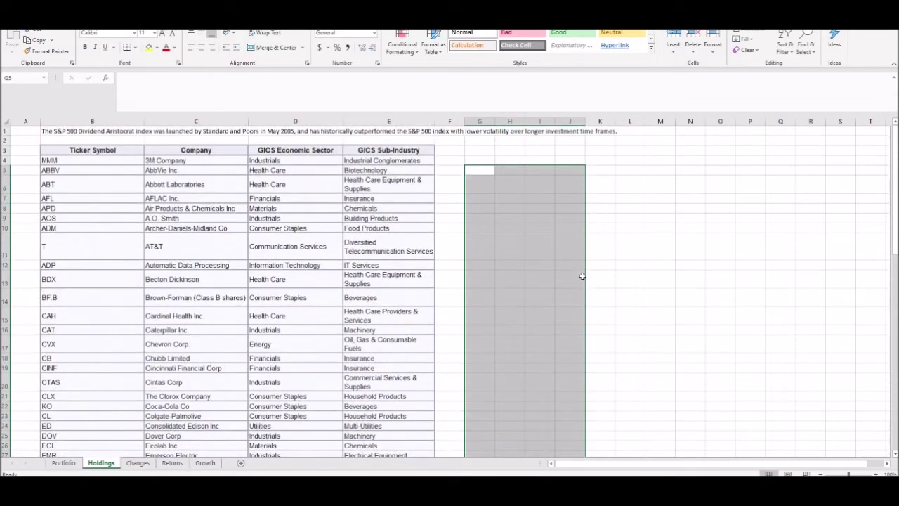
scroll(582, 276, "down", 2)
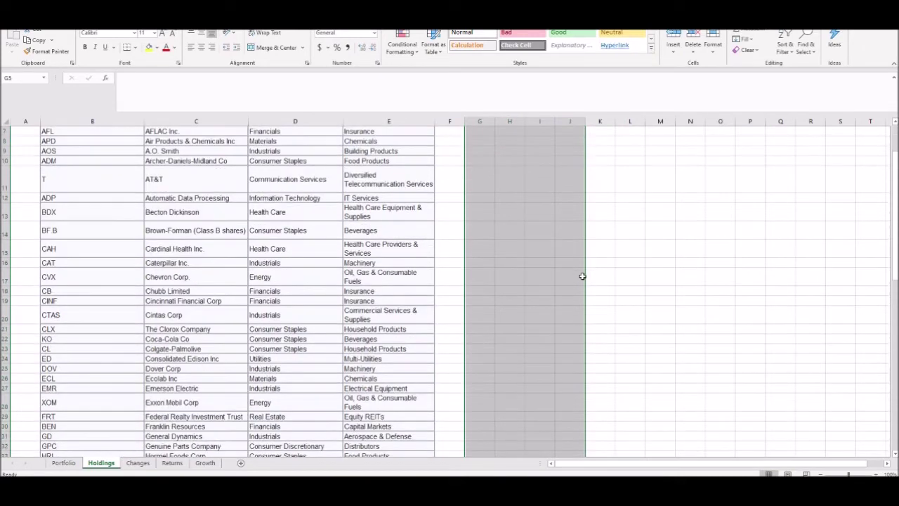
scroll(582, 276, "down", 3)
scroll(581, 276, "down", 2)
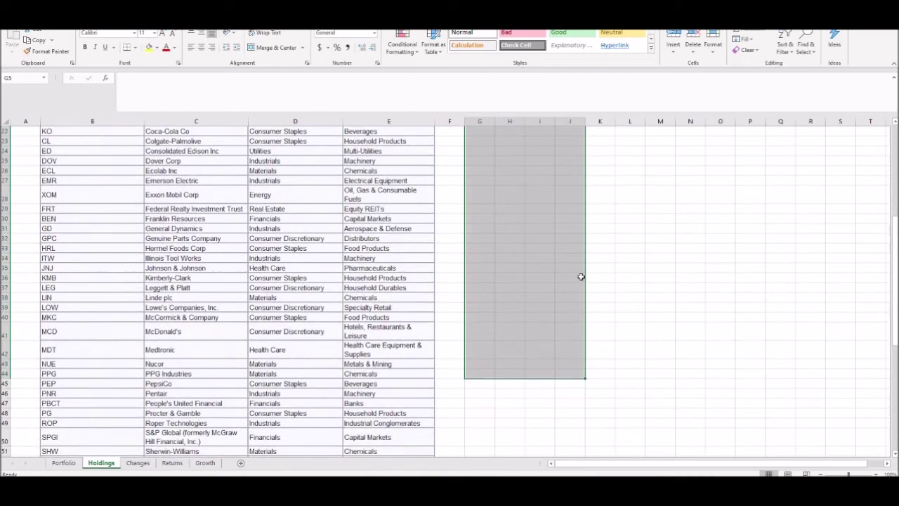
left_click(578, 276)
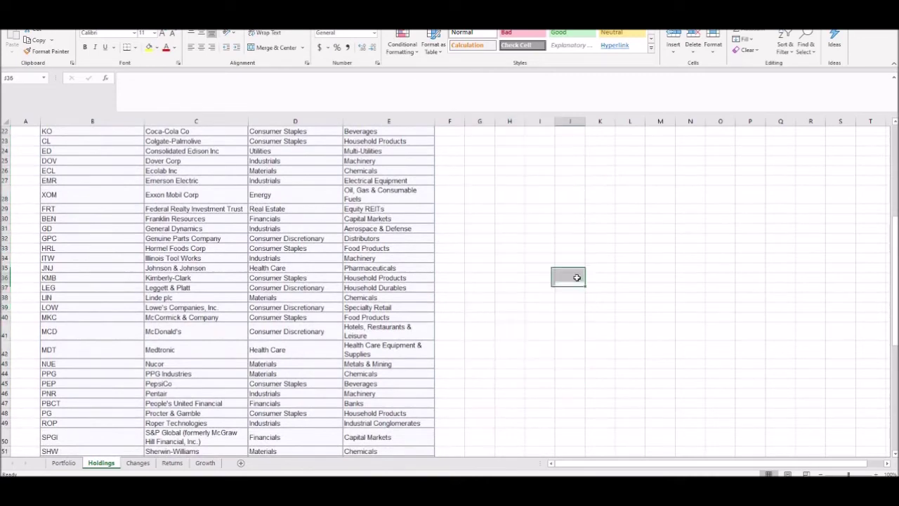
scroll(574, 277, "up", 7)
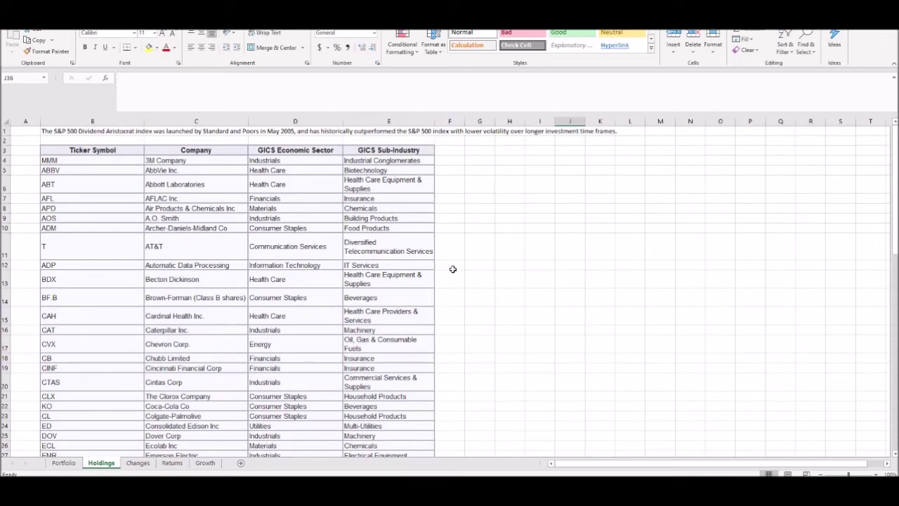
- Read through the rest of the Dividend Aristocrats holdings list down to row 60, including the Target Corporation entry in C55
scroll(484, 273, "down", 10)
scroll(430, 269, "down", 1)
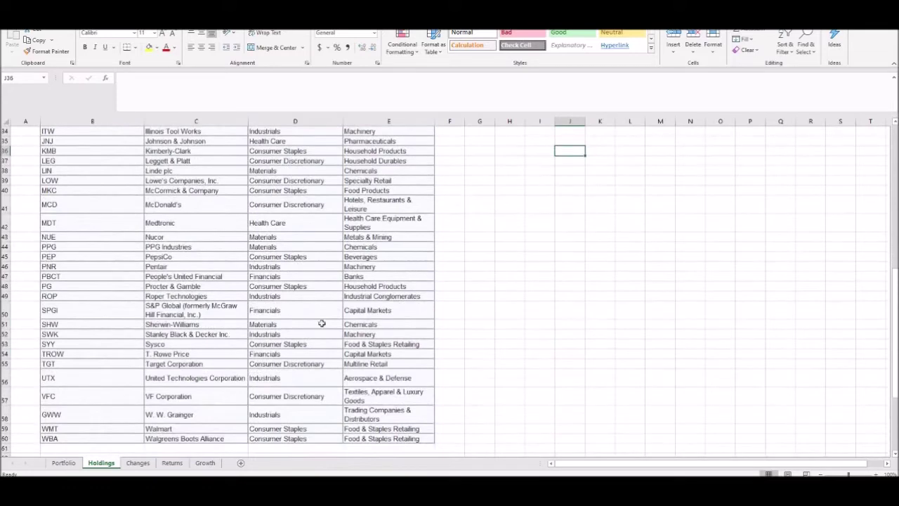
left_click(176, 362)
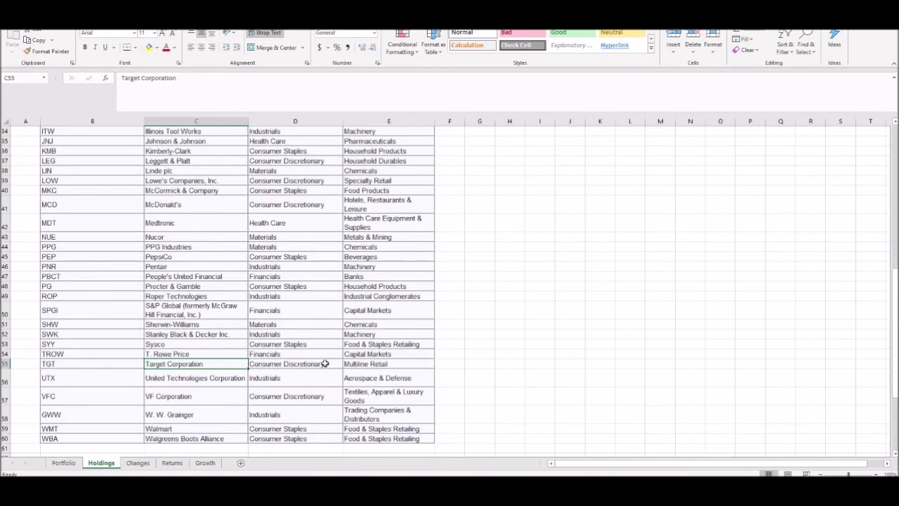
scroll(325, 363, "down", 1)
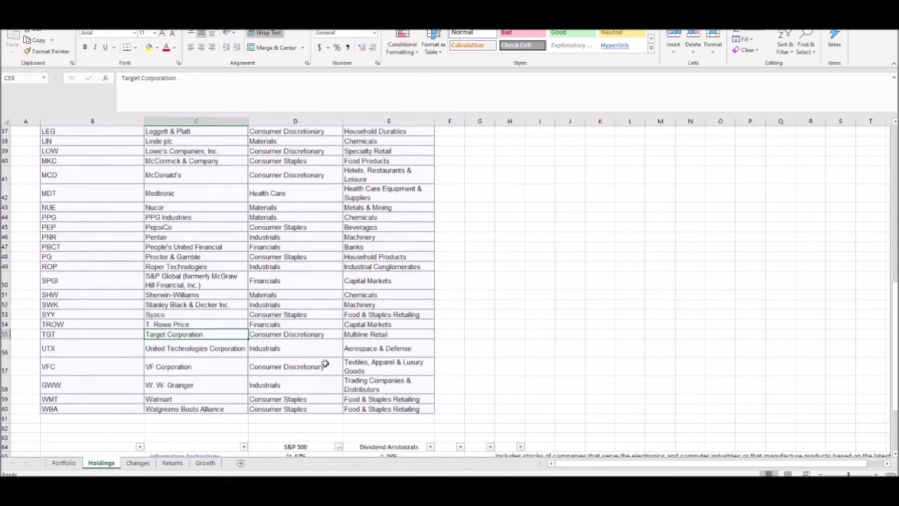
scroll(325, 363, "up", 2)
scroll(325, 363, "down", 1)
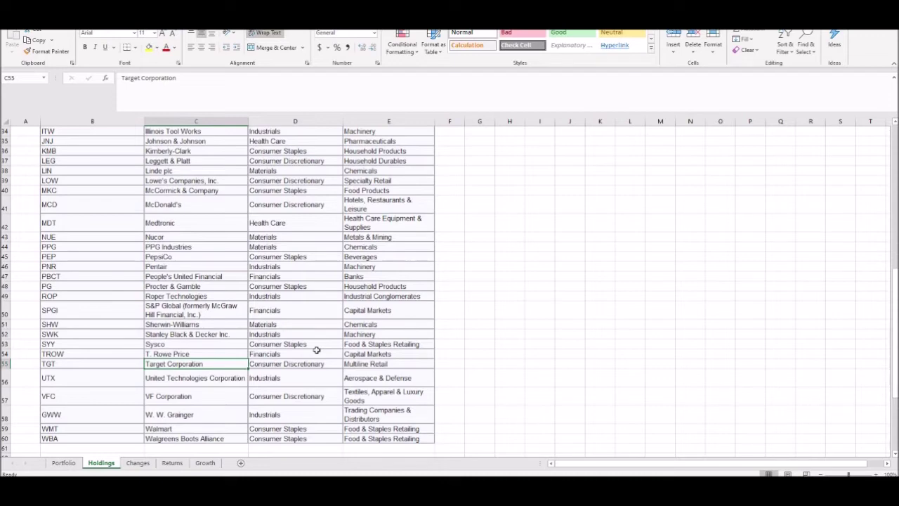
- Examine the index changes recorded for 2009 and the 2010 removals in B3, B5 and B7 of the Changes sheet
left_click(137, 463)
scroll(335, 324, "down", 1)
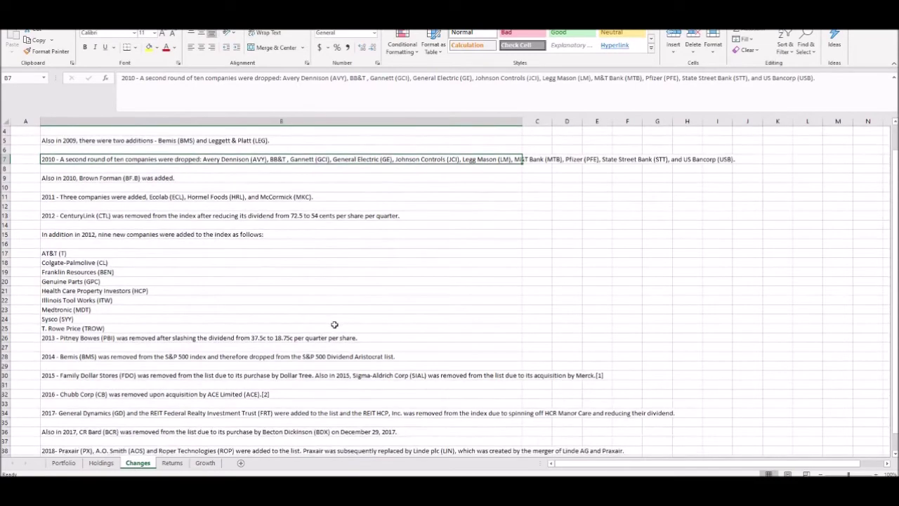
scroll(330, 325, "up", 1)
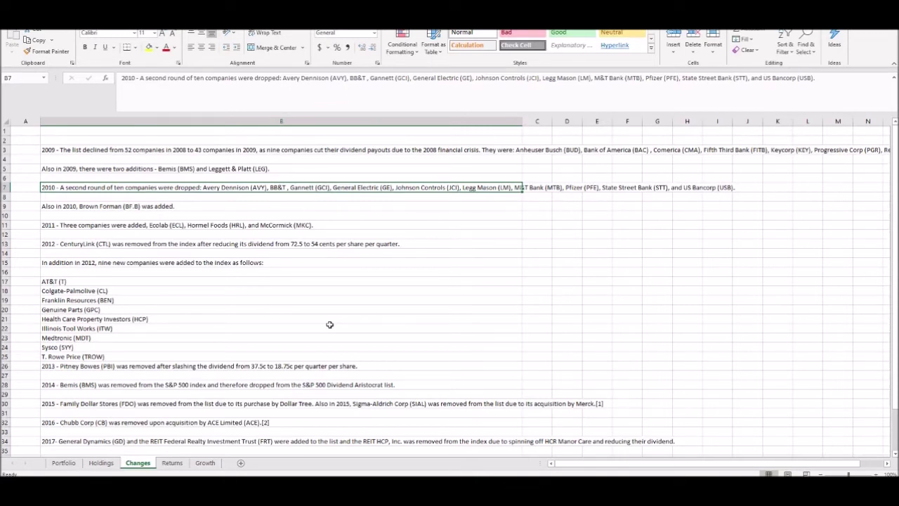
left_click(79, 152)
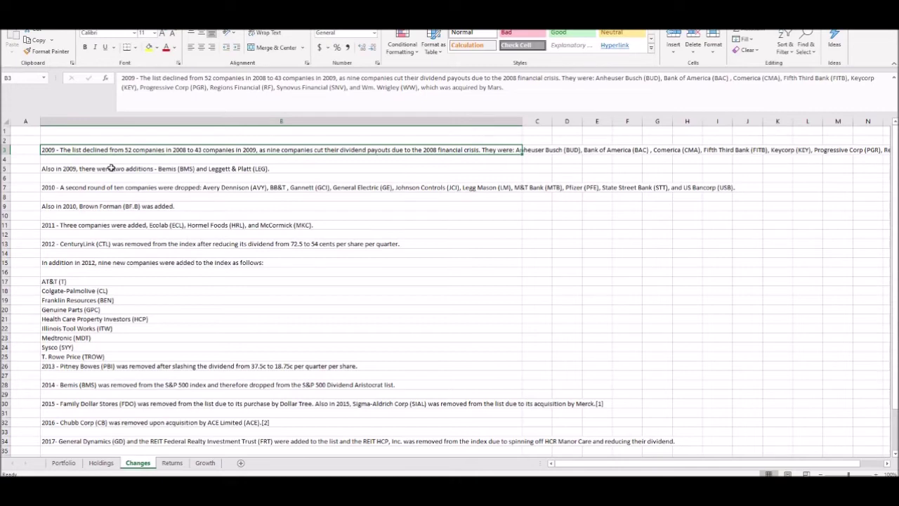
left_click(84, 169)
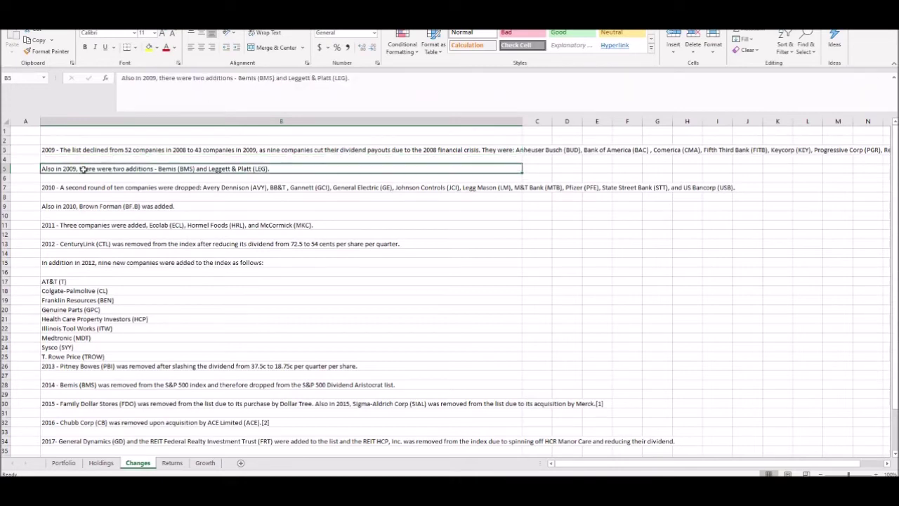
left_click(102, 150)
left_click(87, 167)
left_click(61, 187)
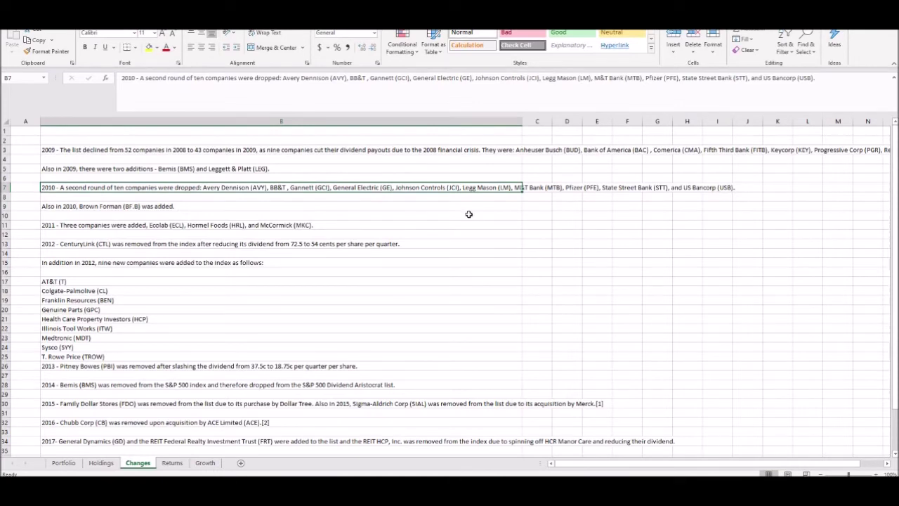
- Read the 2010 addition, 2011 additions and 2012 CenturyLink removal in B9, B11 and B13
left_click(69, 203)
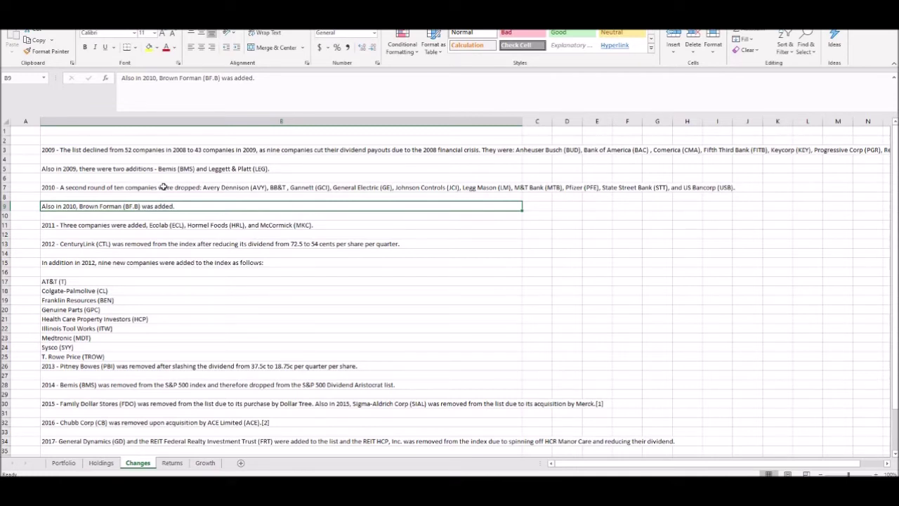
left_click(68, 222)
left_click(57, 241)
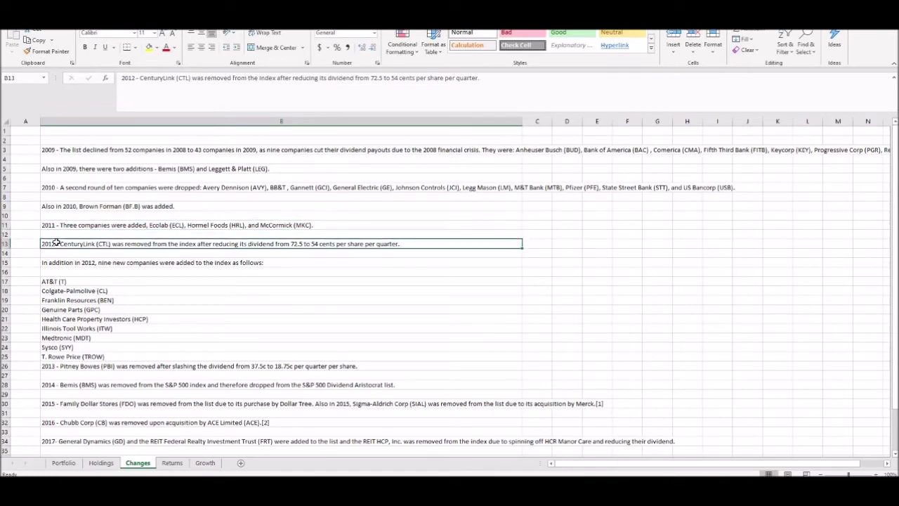
left_click(72, 224)
left_click(63, 242)
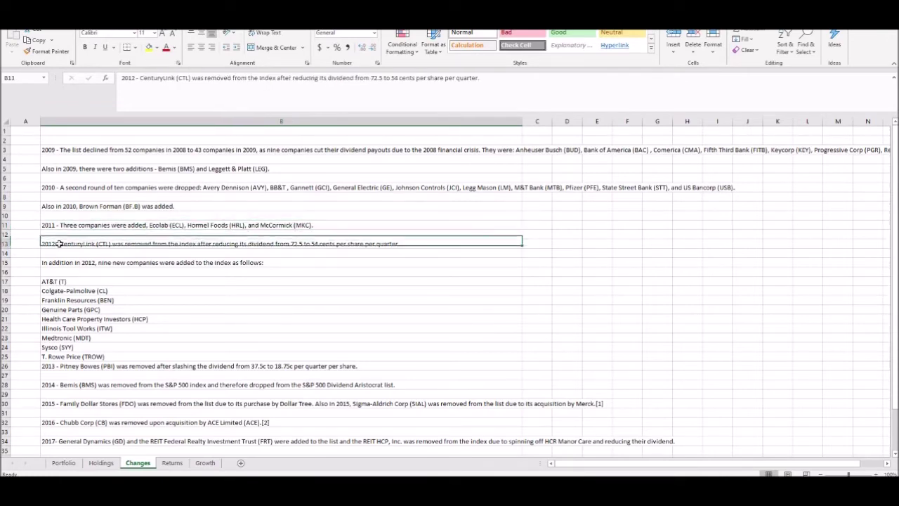
- Review the companies added in 2012 and the 2013 to 2015 removals in B26, B28 and B30
scroll(140, 219, "down", 1)
left_click(128, 235)
scroll(144, 230, "down", 1)
scroll(179, 228, "down", 2)
left_click(140, 251)
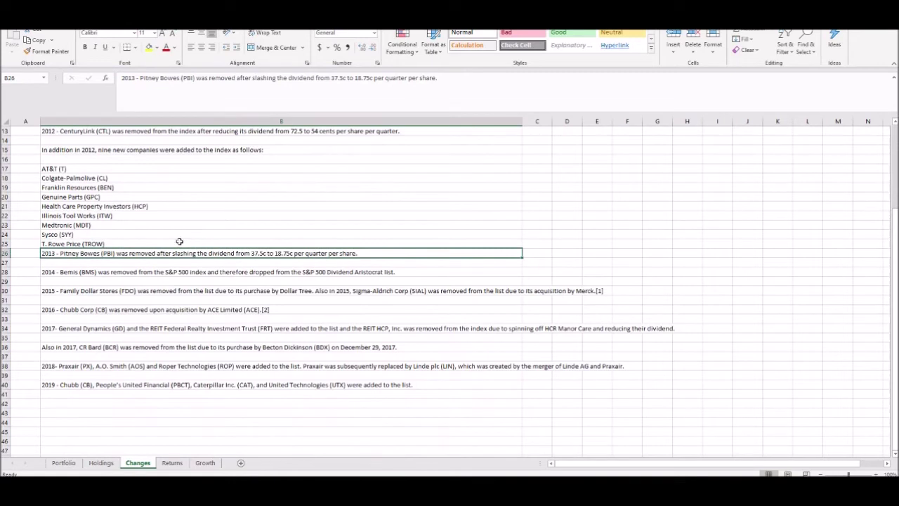
left_click(89, 271)
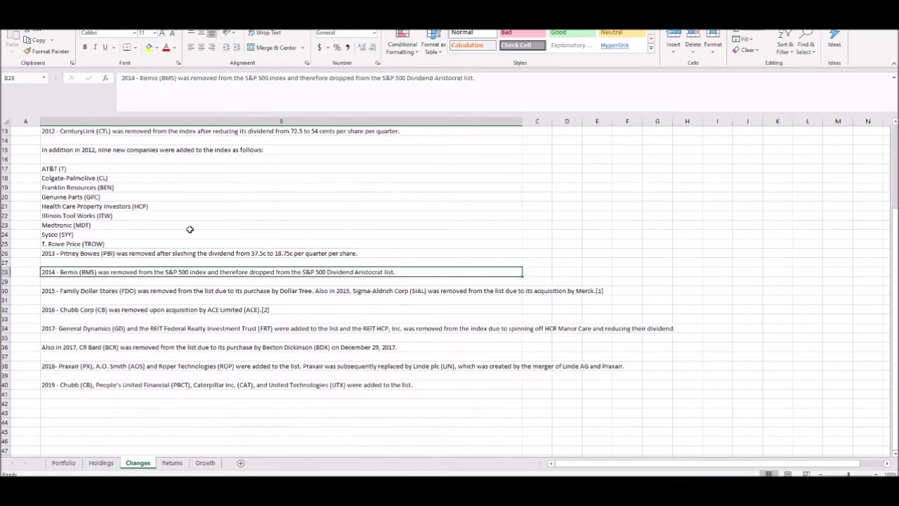
left_click(71, 292)
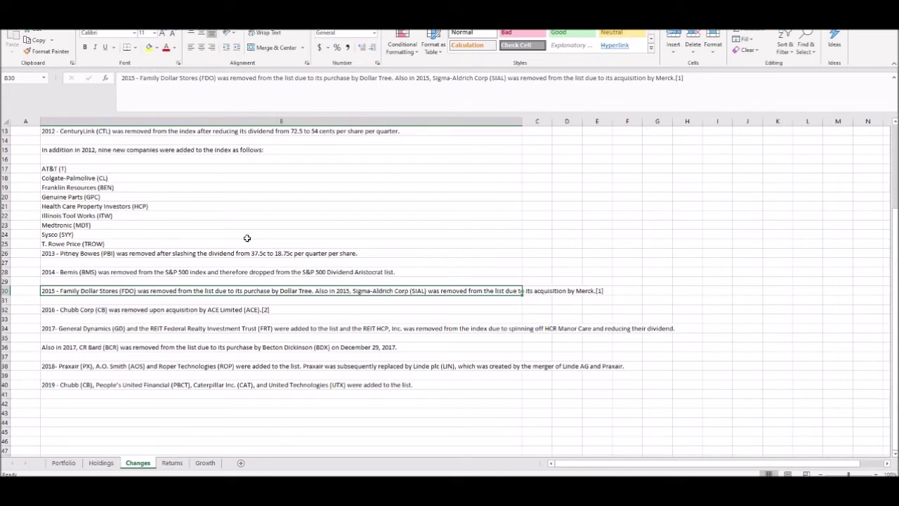
left_click(72, 271)
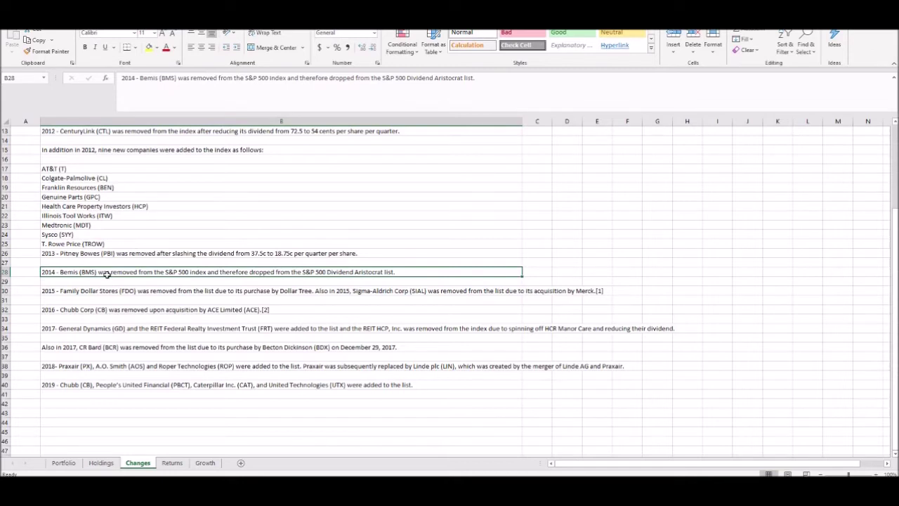
- Look over the complete history of index changes once more, from the 2009 entries to the 2019 additions
scroll(106, 275, "down", 2)
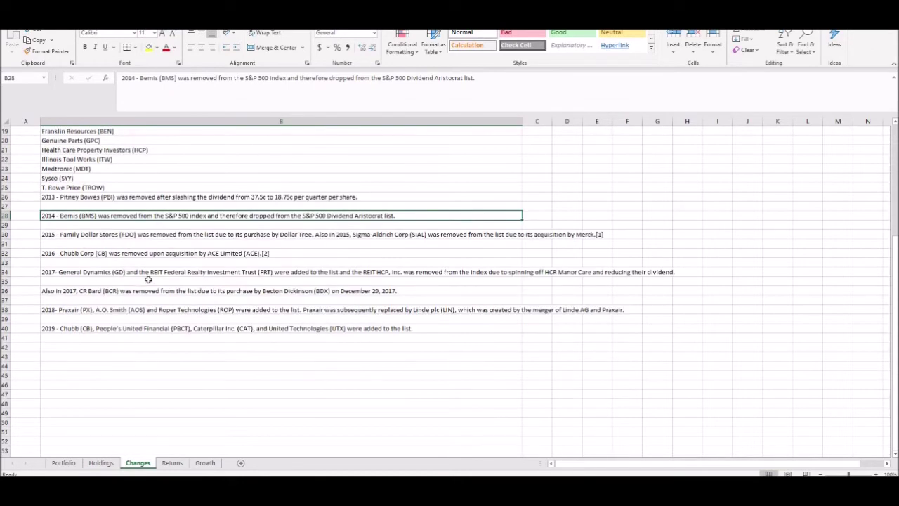
scroll(86, 307, "up", 3)
scroll(86, 307, "up", 2)
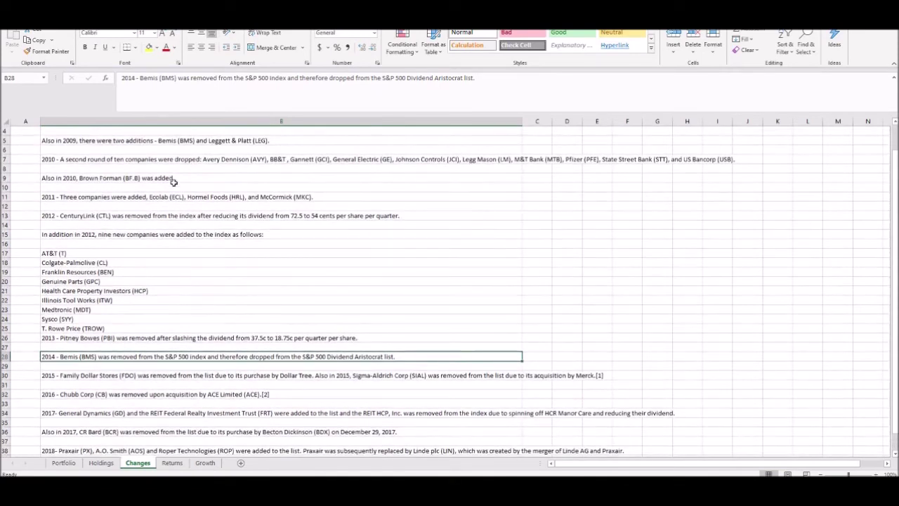
scroll(201, 196, "up", 1)
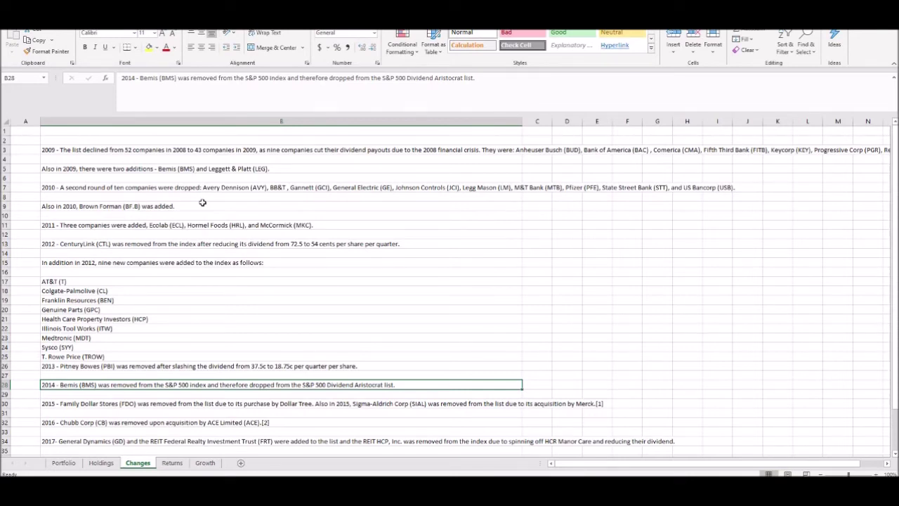
scroll(163, 281, "down", 3)
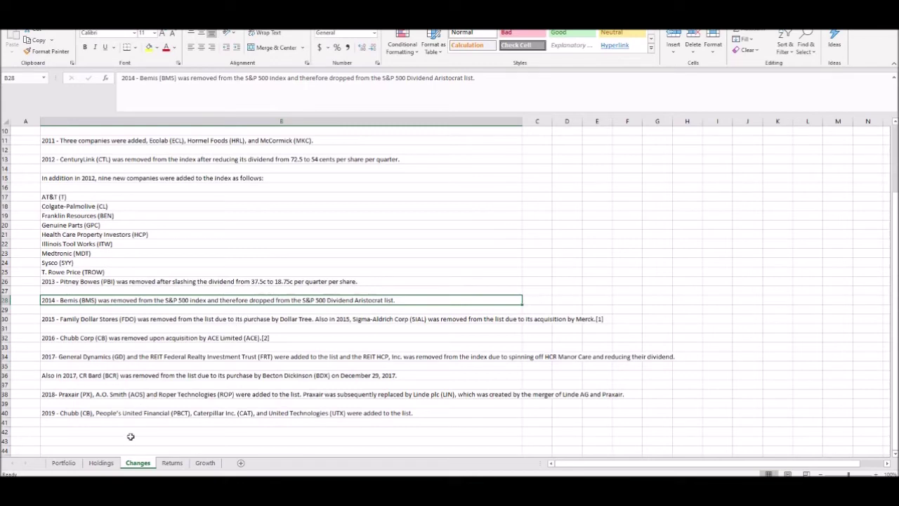
- Find the sector weighting table below the list on the Holdings sheet and examine its Communications, Health Care and Information Technology rows
left_click(102, 463)
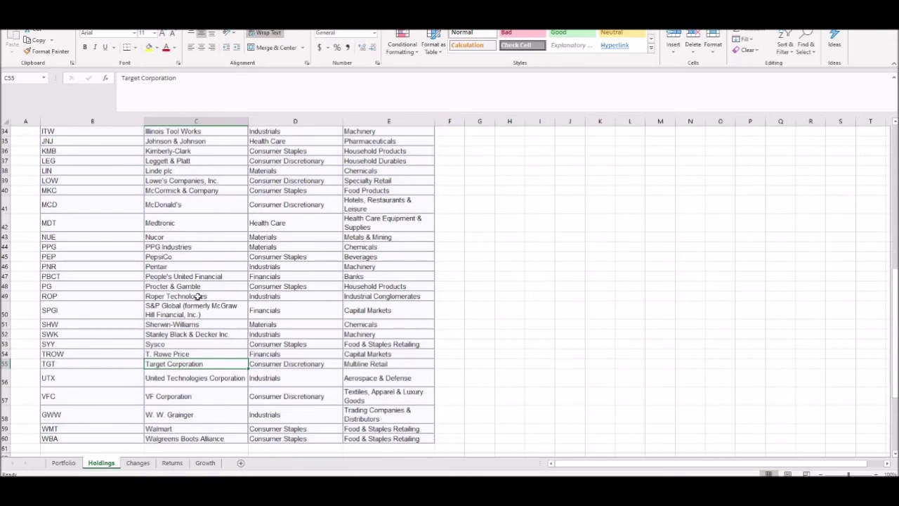
scroll(198, 296, "down", 5)
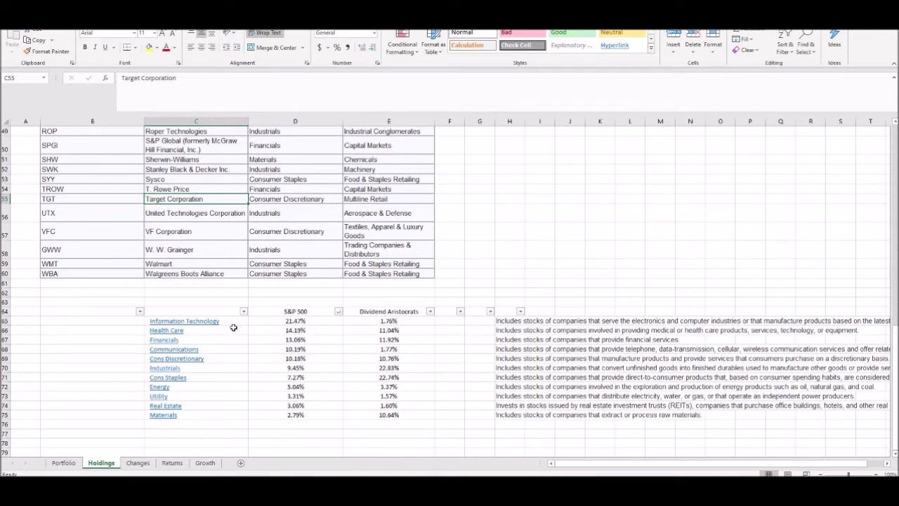
left_click(226, 349)
left_click(232, 330)
left_click(240, 321)
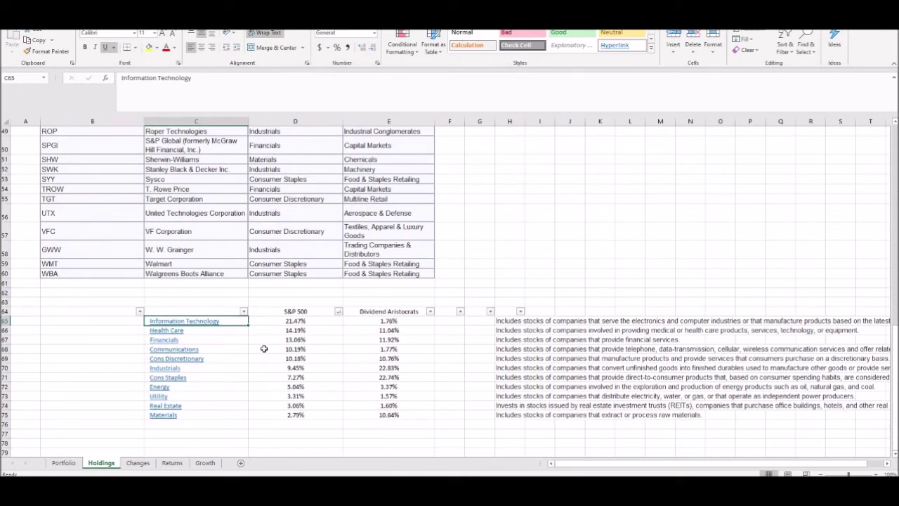
- Compare the Dividend Aristocrats weights in column E with the S&P 500 for Information Technology, Communications, Cons Discretionary, Cons Staples and Industrials
left_click(368, 351)
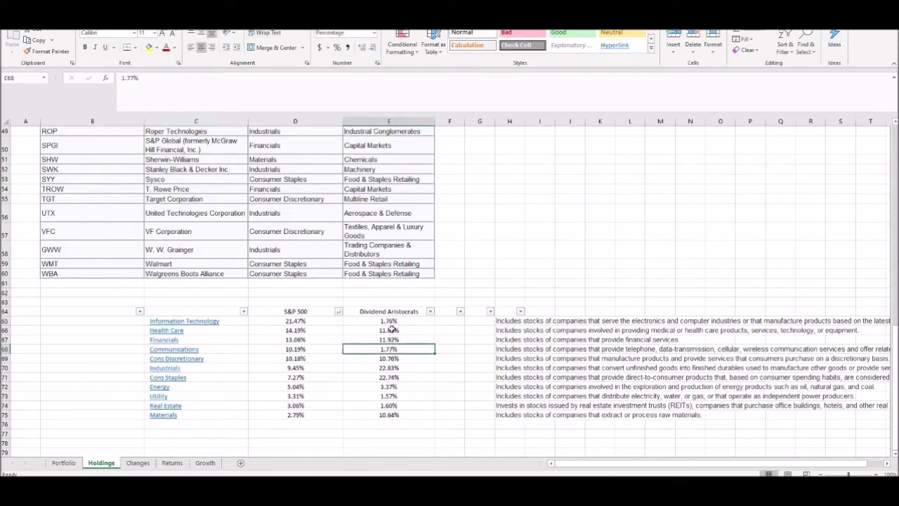
left_click(391, 322)
left_click(385, 358)
left_click(397, 349)
left_click(398, 321)
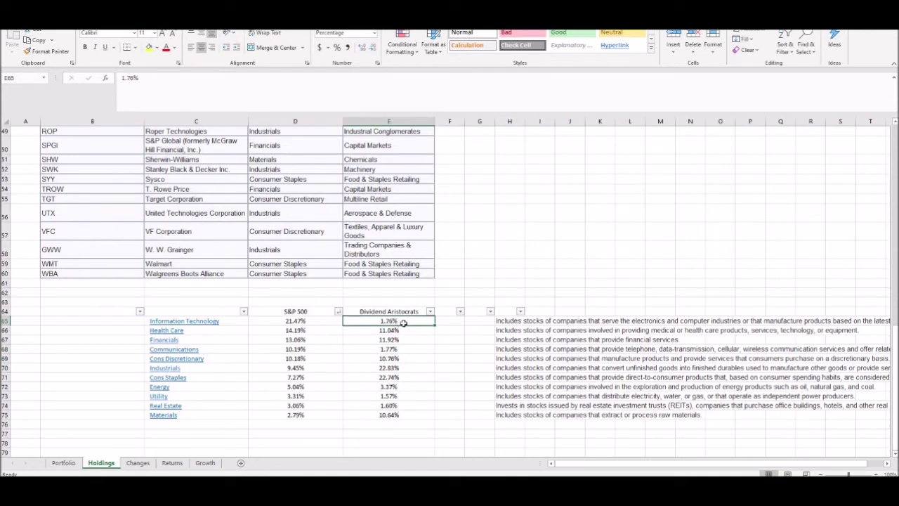
left_click(398, 349)
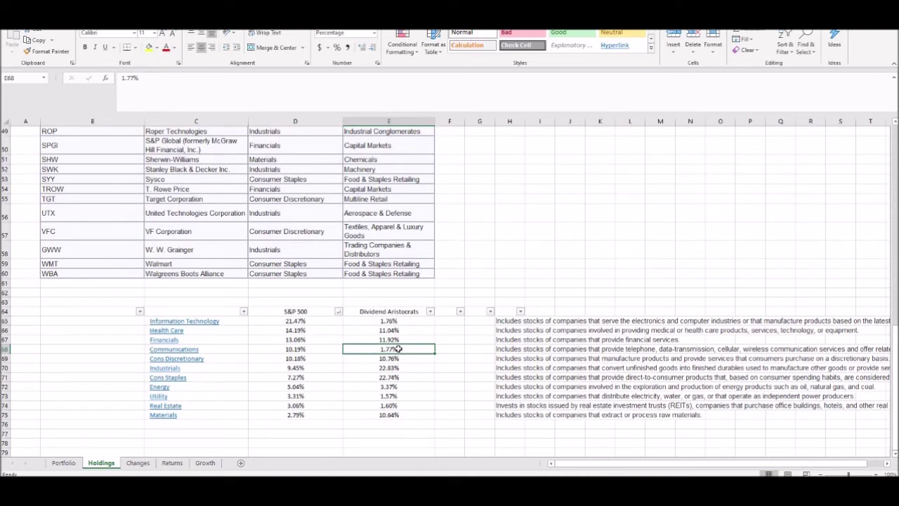
left_click(392, 359)
left_click(387, 377)
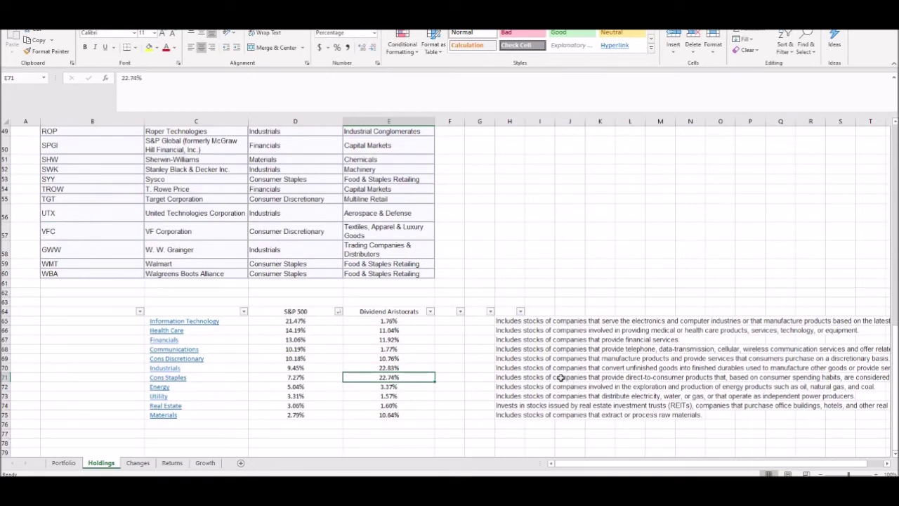
left_click(403, 370)
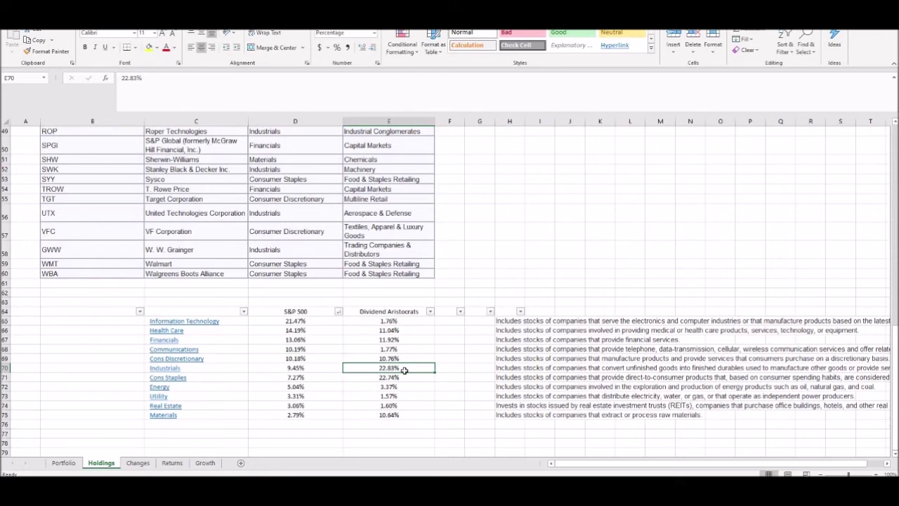
- Check the Aristocrats and Industry Bets rows on the Portfolio sheet against the sector weights on the Holdings sheet
left_click(63, 462)
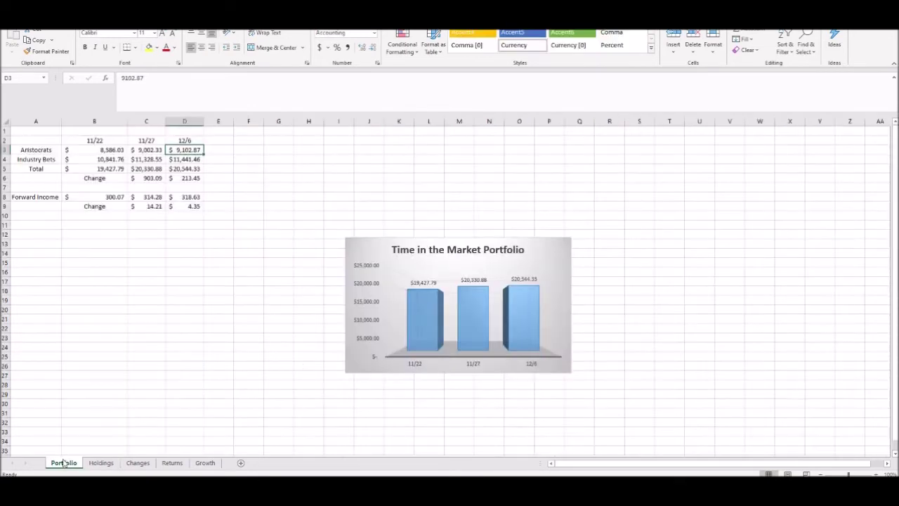
left_click_drag(29, 149, 197, 148)
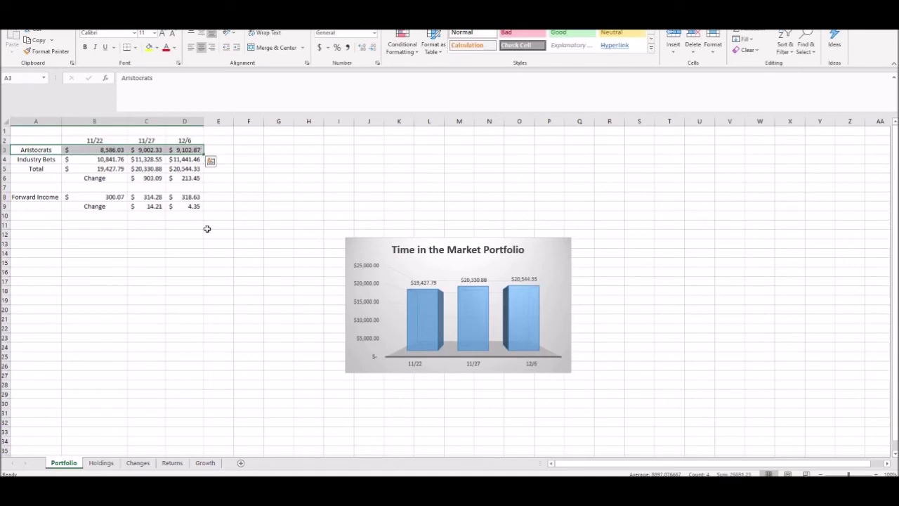
left_click(101, 463)
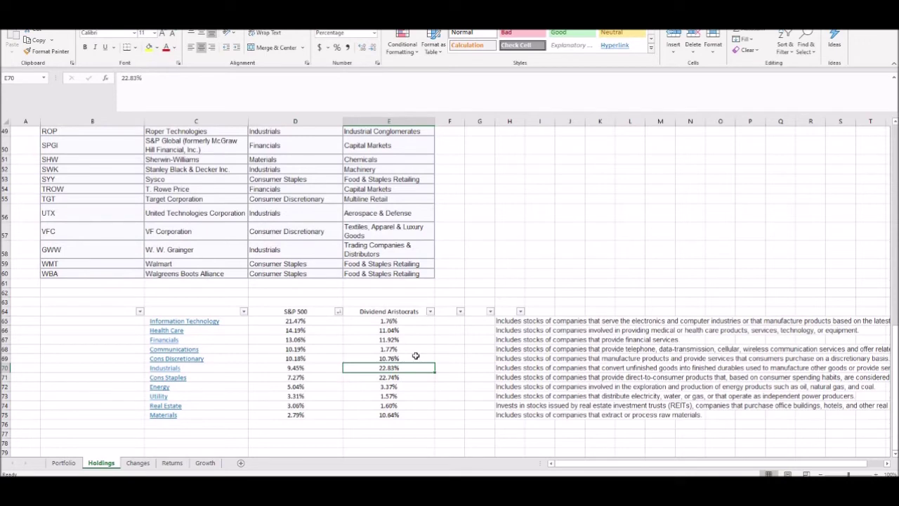
left_click(56, 464)
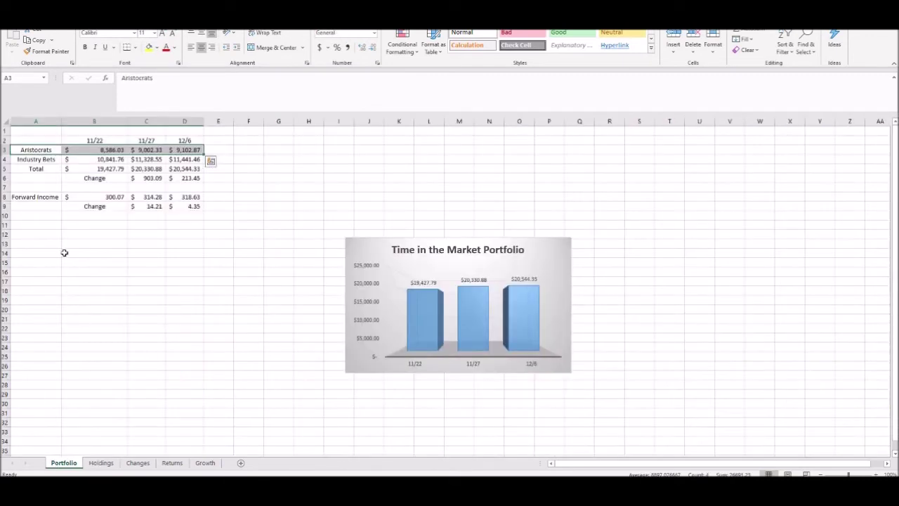
left_click(46, 160)
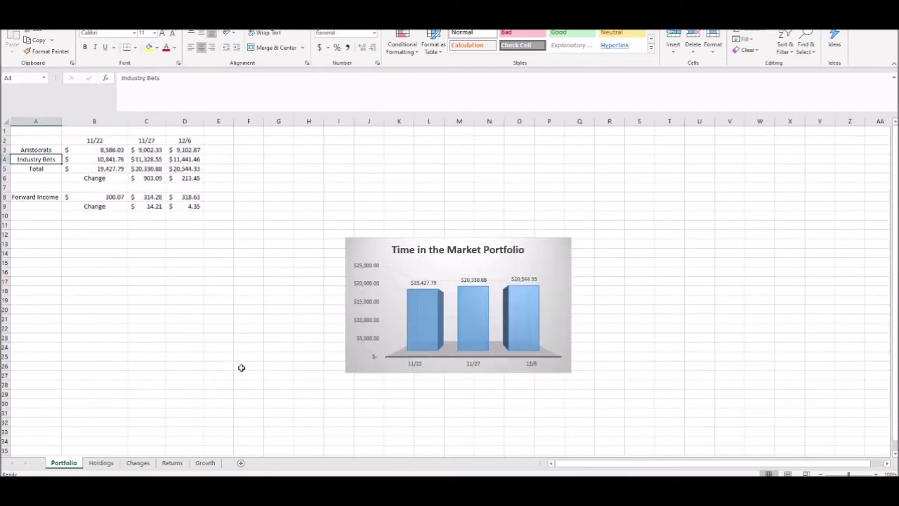
left_click(101, 463)
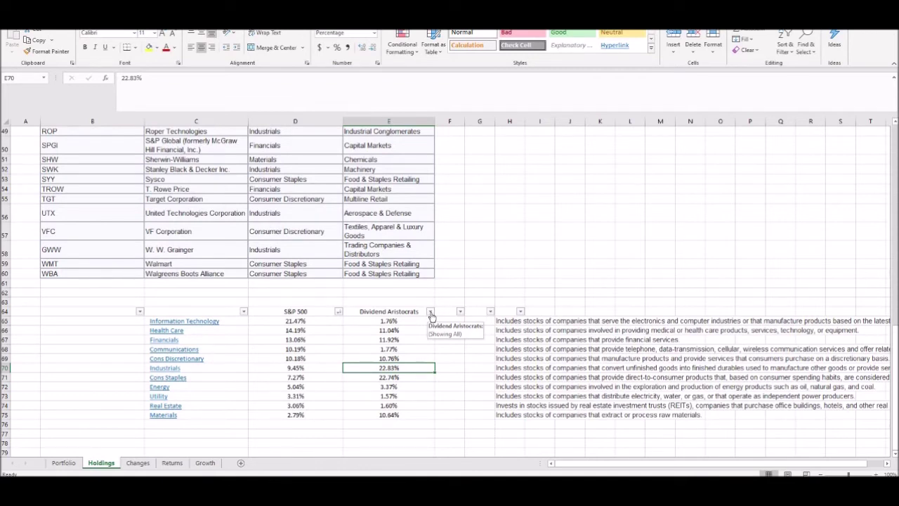
scroll(382, 316, "up", 1)
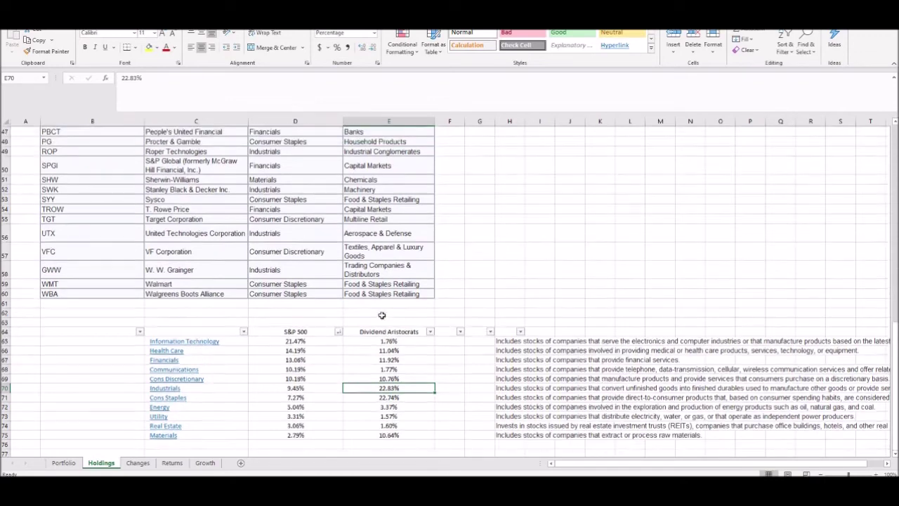
- Look back through the Holdings list, examining McDonald's, Colgate-Palmolive and Coca-Cola, and return to the sector weighting table
scroll(382, 315, "up", 3)
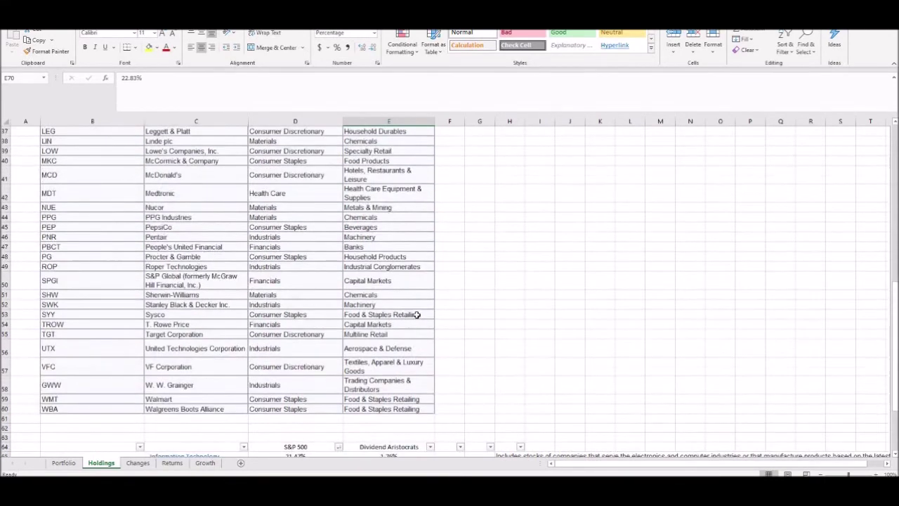
scroll(417, 315, "up", 4)
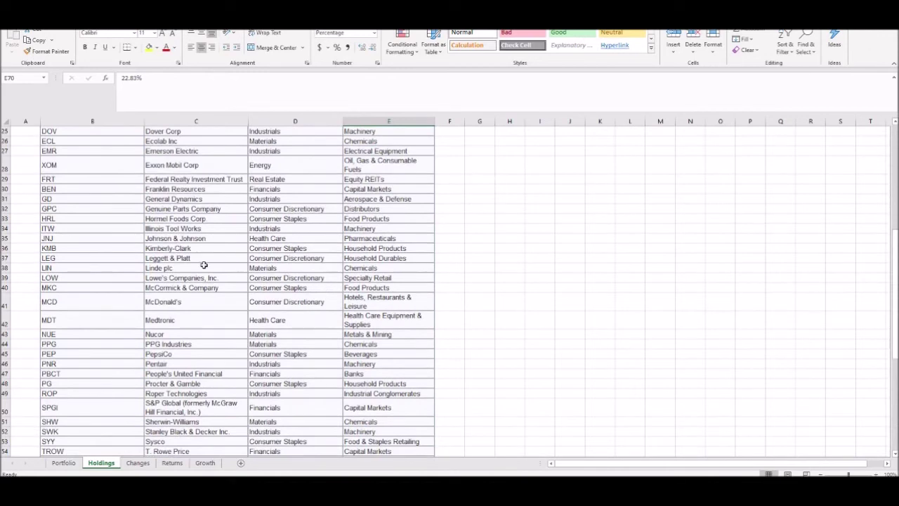
left_click(201, 304)
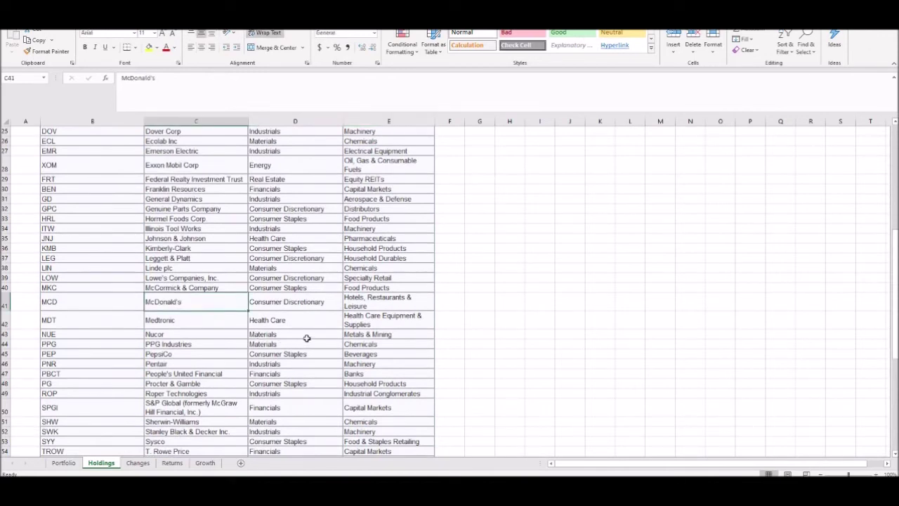
scroll(307, 338, "up", 2)
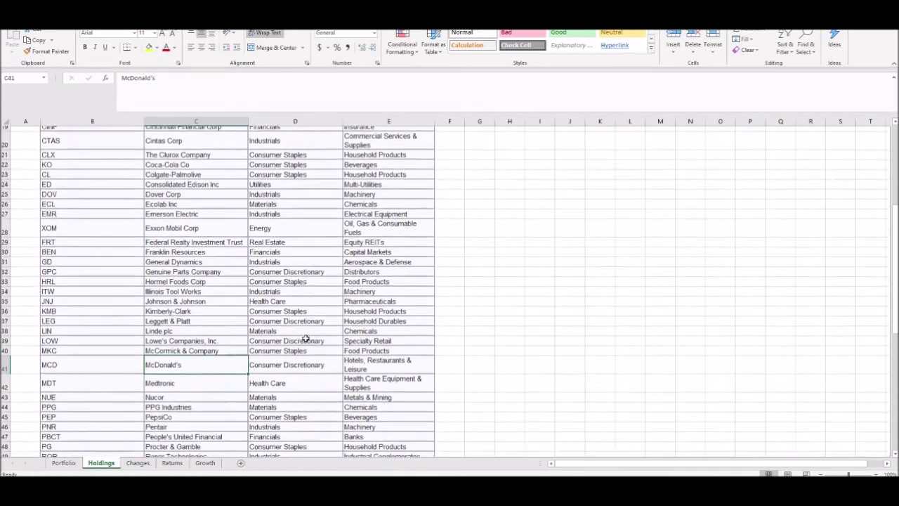
scroll(237, 315, "up", 2)
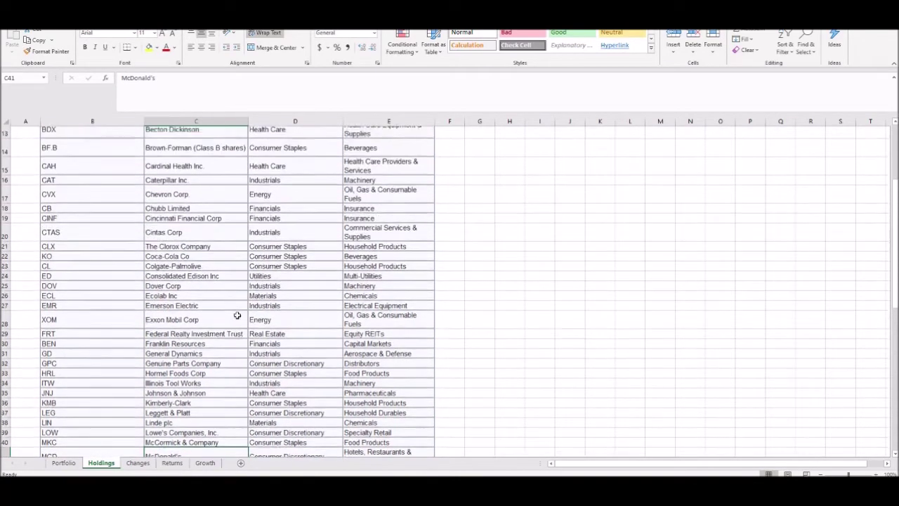
left_click(211, 273)
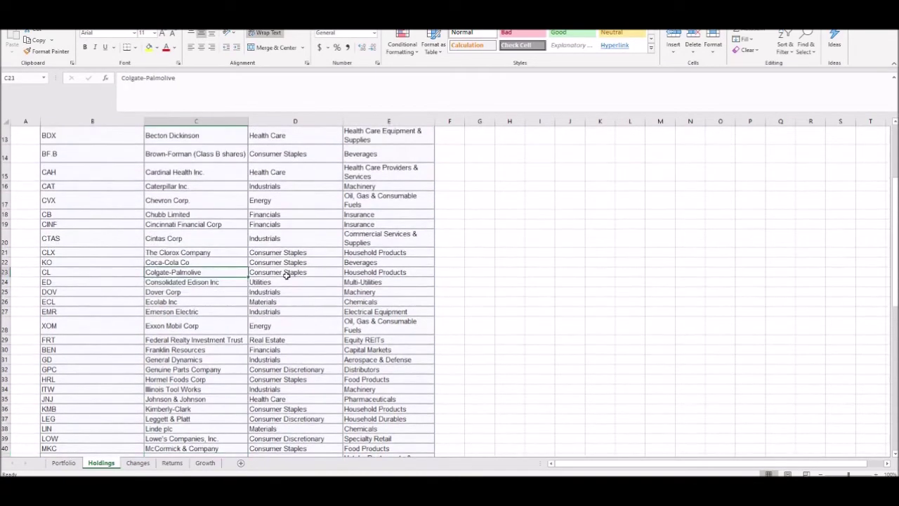
left_click(227, 265)
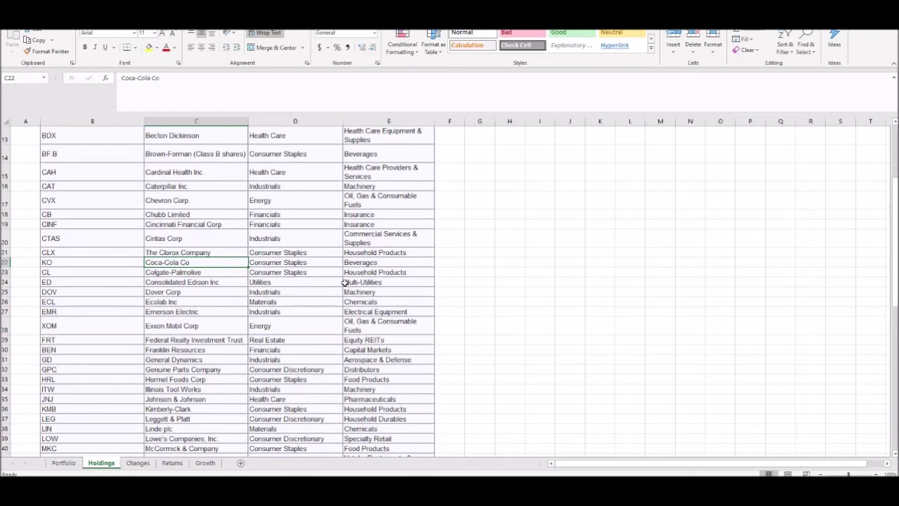
scroll(336, 290, "up", 1)
scroll(336, 290, "up", 1)
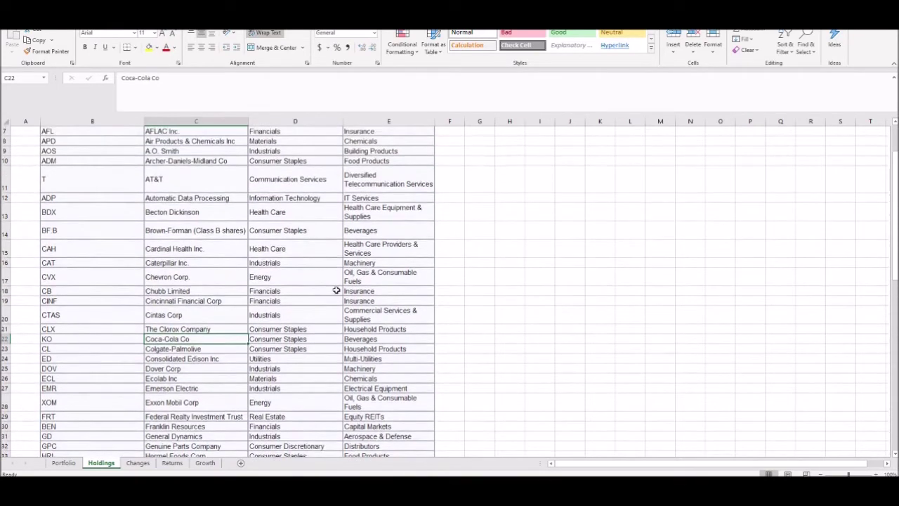
scroll(337, 290, "up", 1)
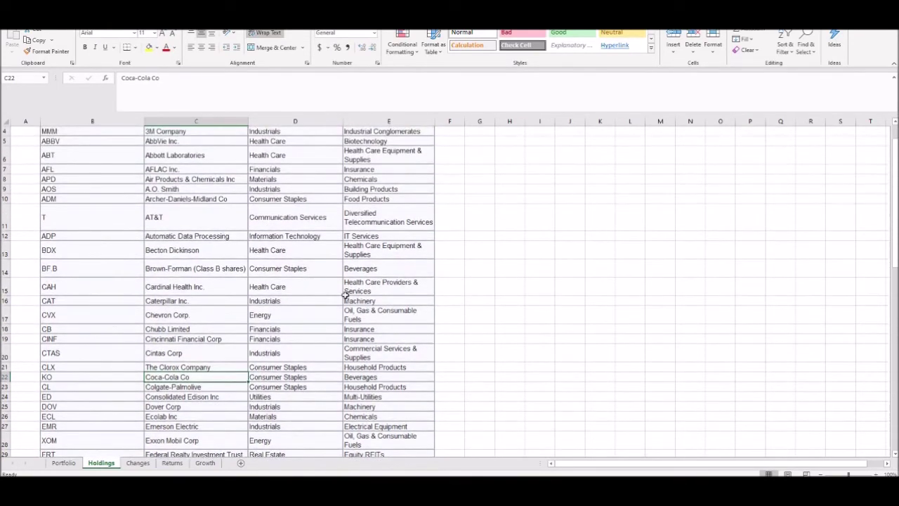
scroll(345, 295, "down", 14)
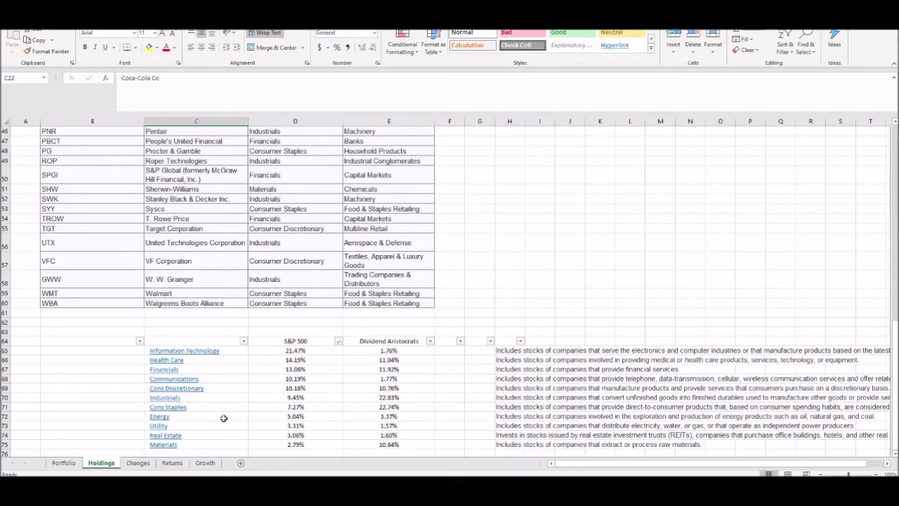
- On the Returns sheet, examine the 1991 returns and the average formulas for the S&P 500 and the Dividend Aristocrats in row 31
left_click(171, 464)
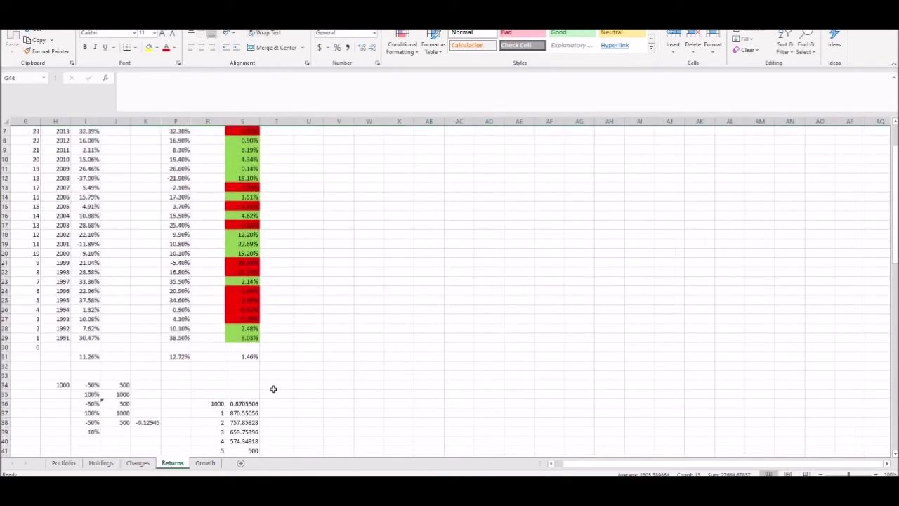
scroll(313, 382, "up", 2)
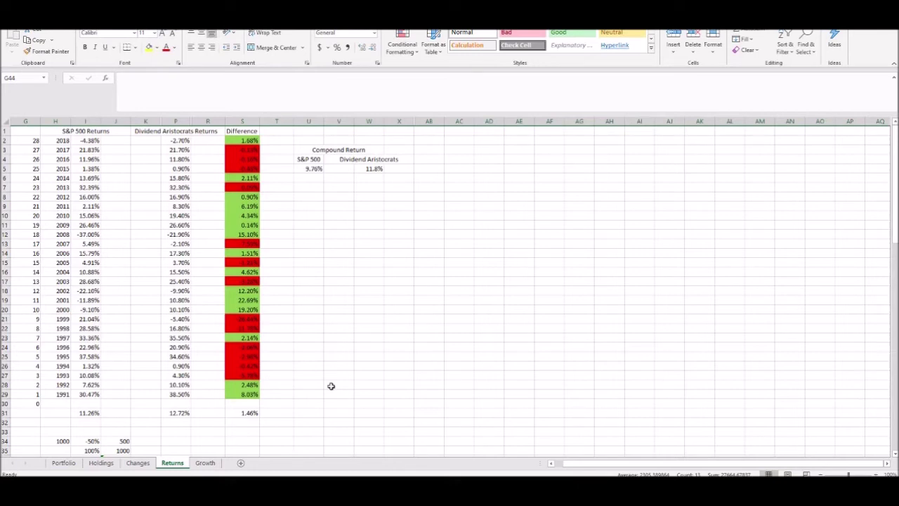
left_click(67, 396)
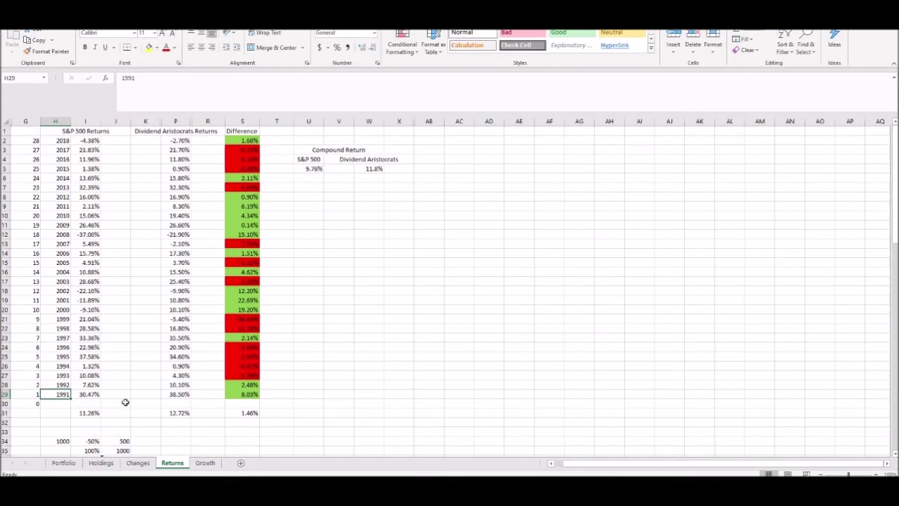
left_click(169, 393)
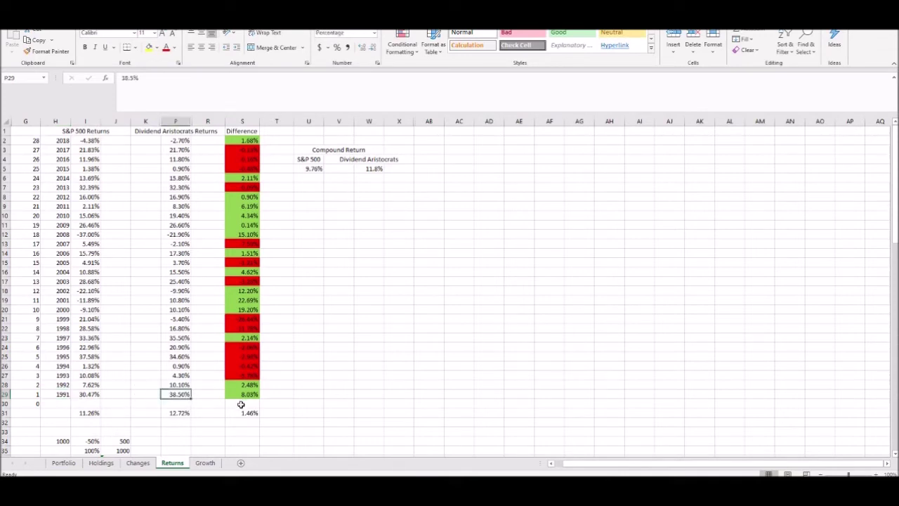
left_click(93, 412)
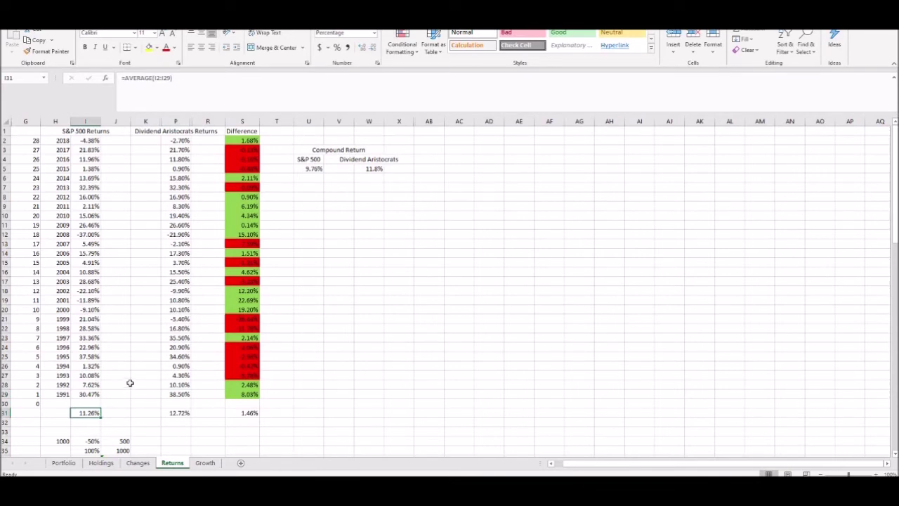
left_click(186, 410)
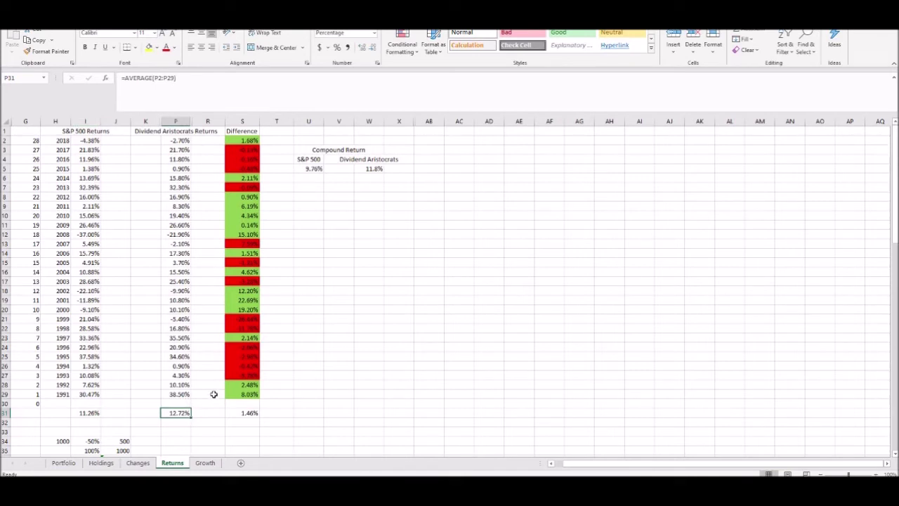
- Walk through the sample 1000 investment in row 34, its alternating yearly returns in I34:I38 and their average in I39
scroll(214, 394, "down", 2)
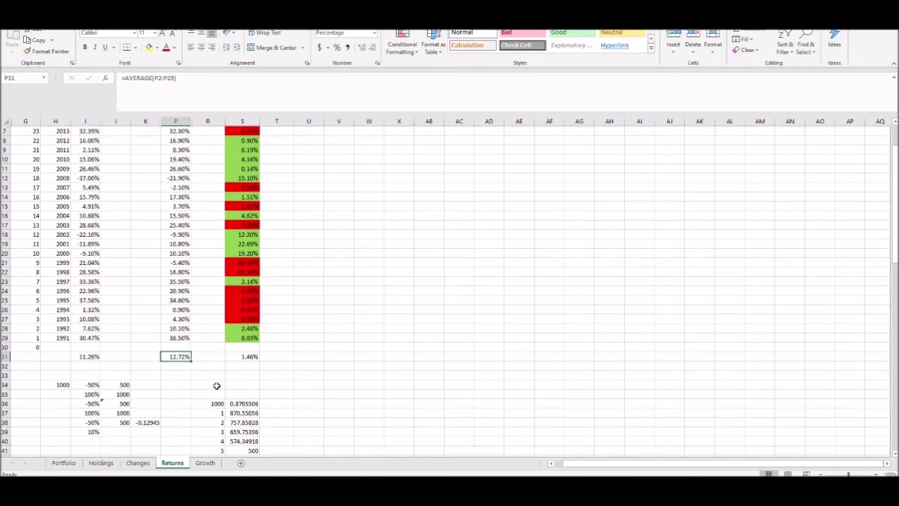
scroll(216, 385, "down", 1)
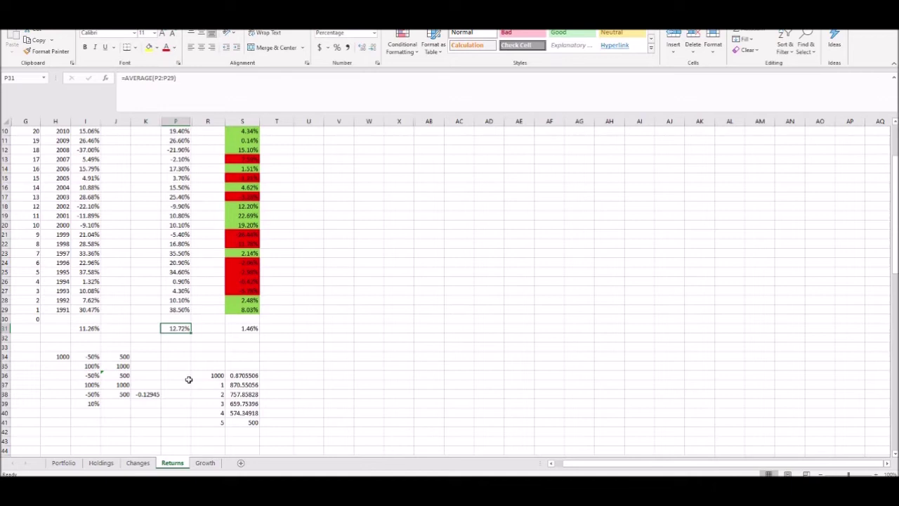
left_click(62, 356)
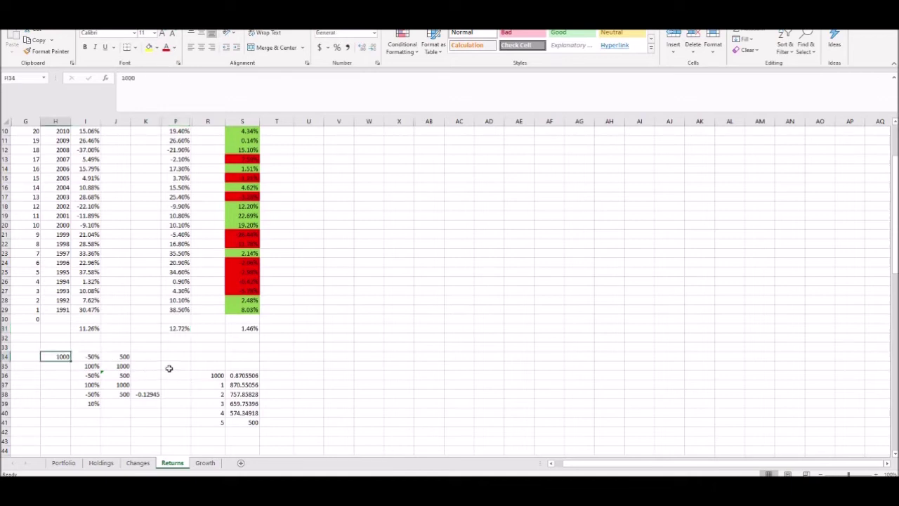
key("Right")
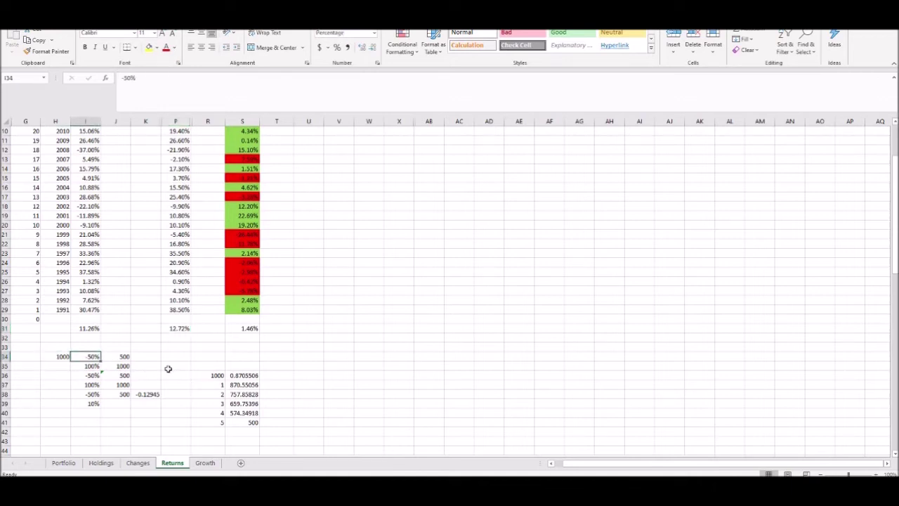
key("Down")
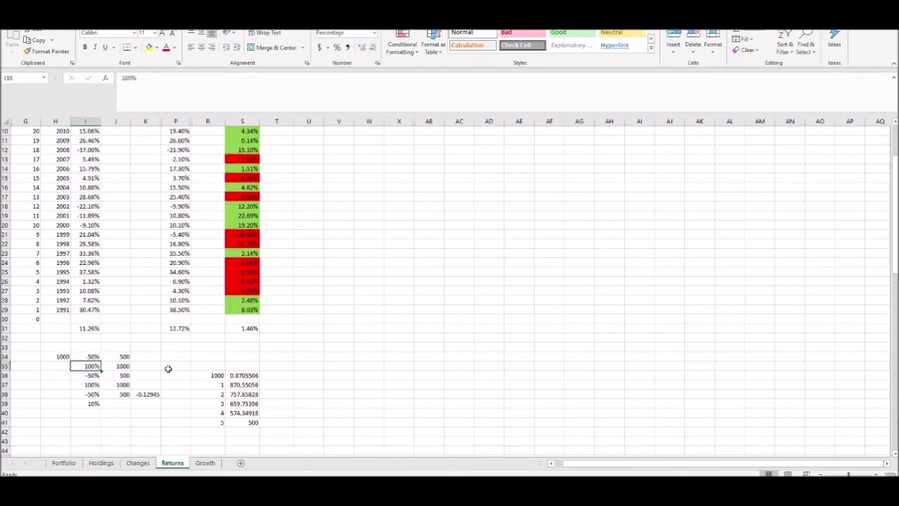
key("Down")
key("Down")
key("Down")
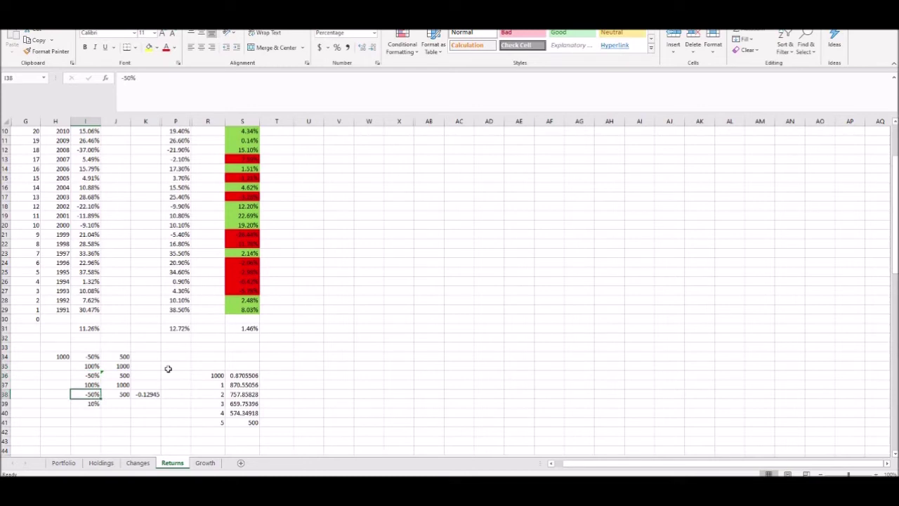
key("Down")
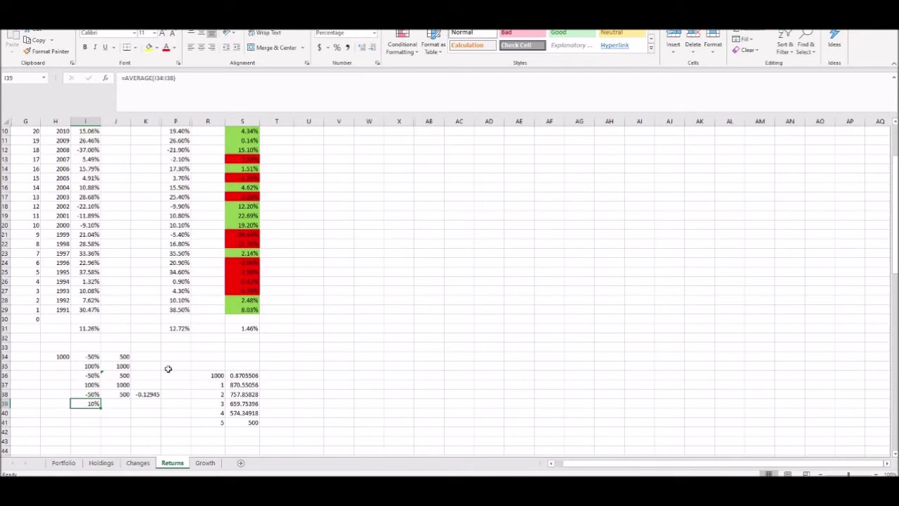
- Compare the sample's starting amount with its ending value in J38, and its average return in I39 with the compound return formula in K38
left_click(54, 357)
left_click(112, 395)
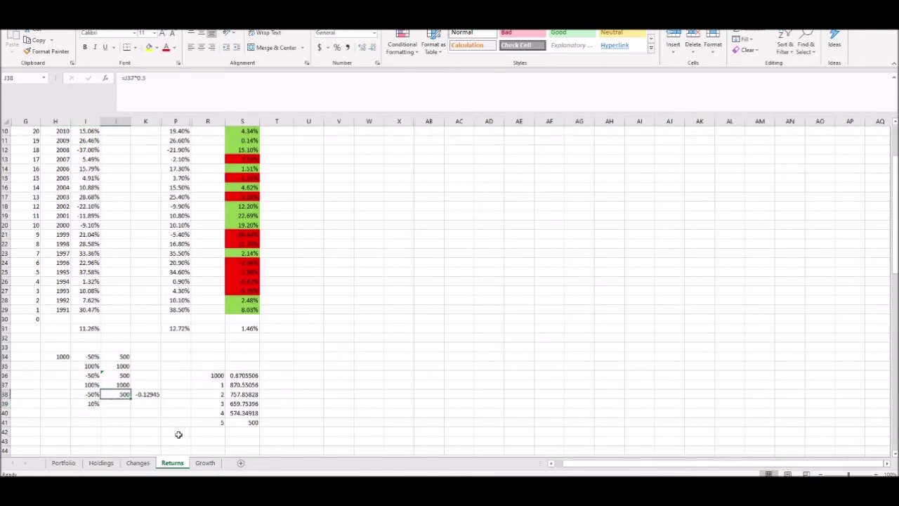
scroll(179, 434, "down", 1)
left_click(85, 374)
scroll(92, 393, "up", 1)
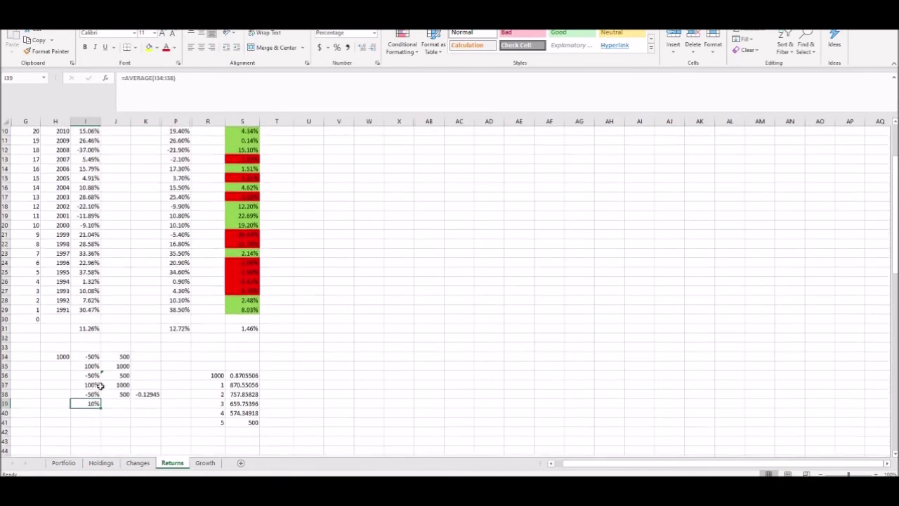
left_click(153, 394)
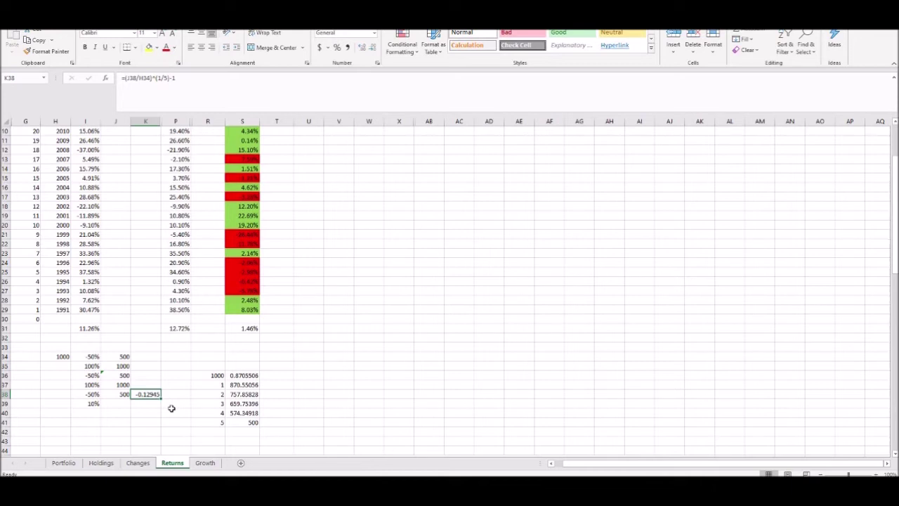
- Check the Compound Return formulas for the S&P 500 in U5 and the Dividend Aristocrats in W5
scroll(262, 351, "up", 3)
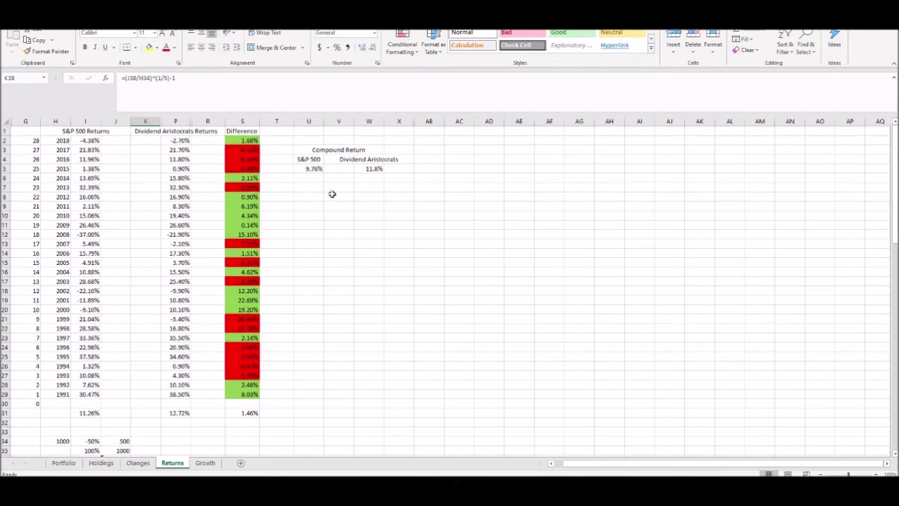
left_click(311, 172)
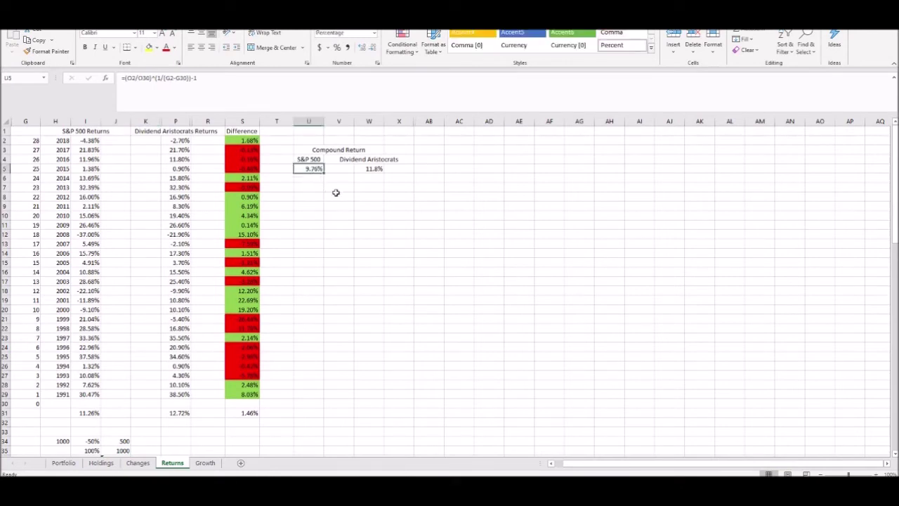
left_click(366, 168)
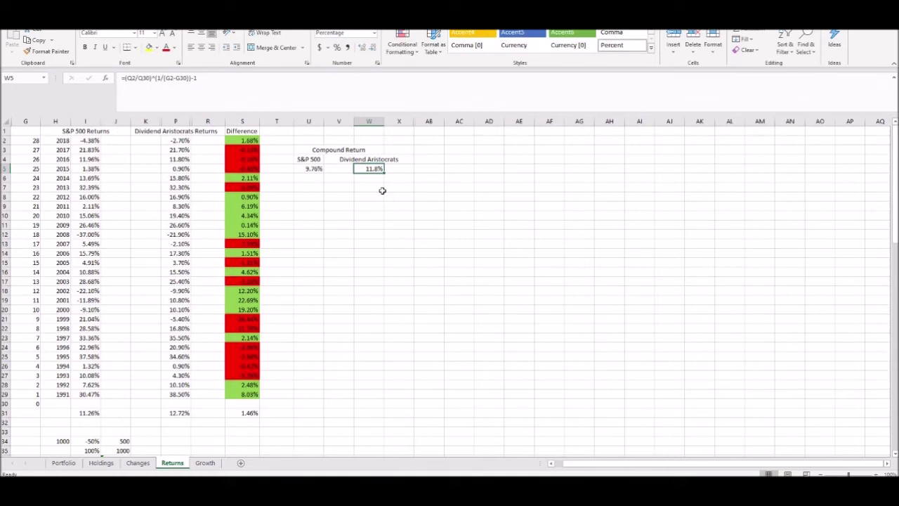
- Calculate the compound return difference in AB5 with =W5-U5, clear the cell again and narrow column AB
key("Right")
key("Right")
type("=")
key("Left")
key("Left")
type("-")
key("Left")
key("Left")
key("Left")
key("Left")
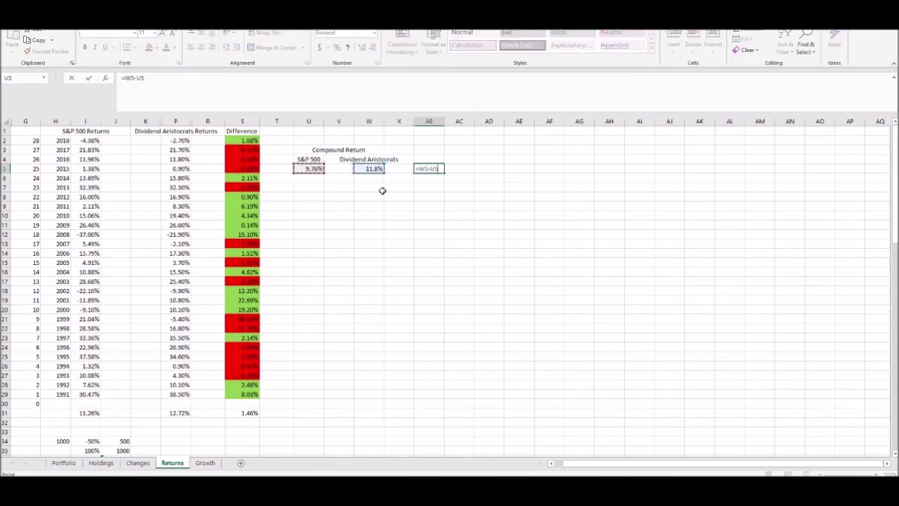
key("ctrl+Return")
key("Delete")
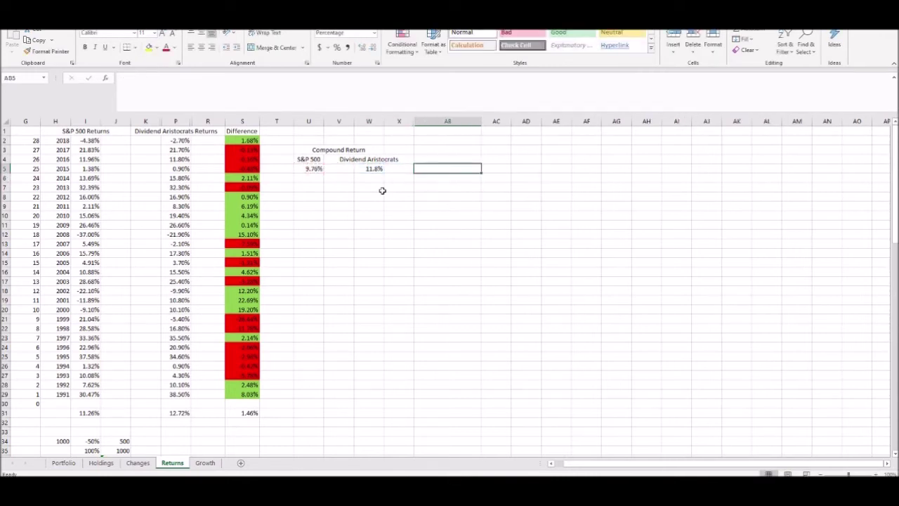
left_click_drag(484, 124, 440, 124)
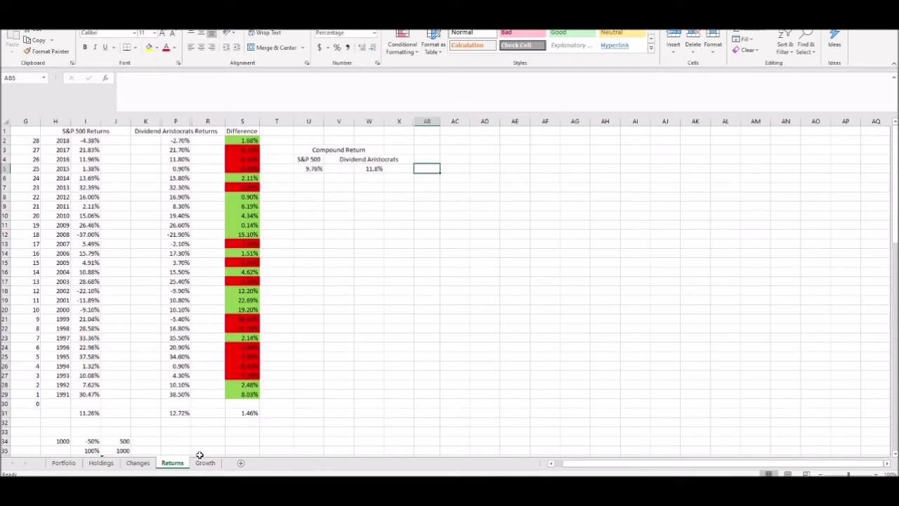
- Check the S&P 500 compound return in U5 against the Annual Investment and Return inputs on the Growth sheet
left_click(309, 168)
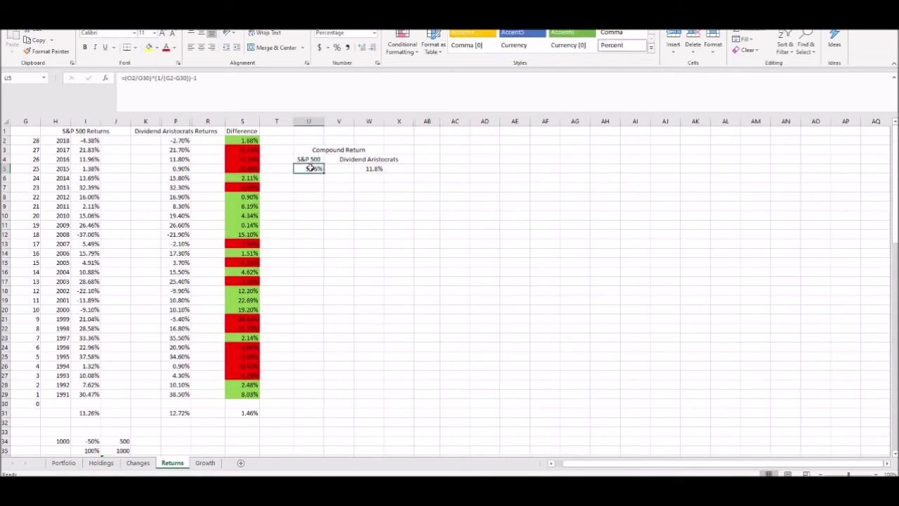
left_click(203, 463)
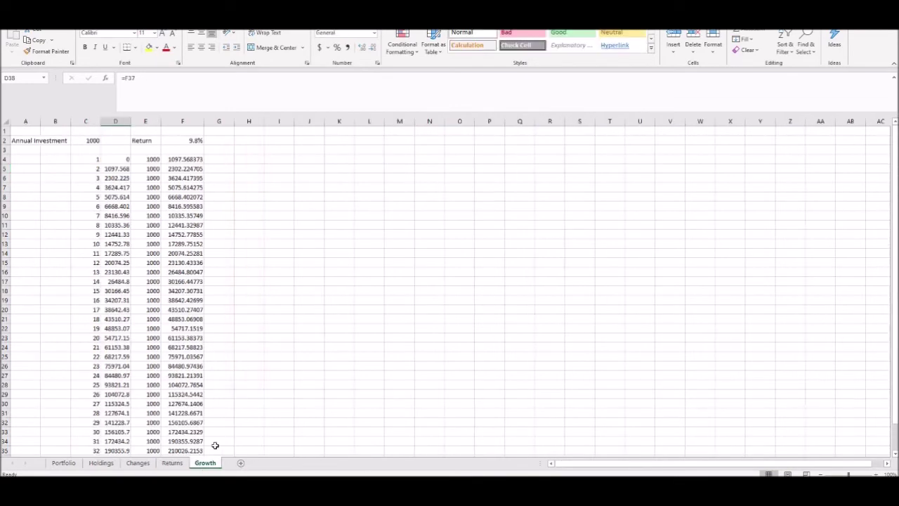
left_click(89, 142)
left_click(190, 142)
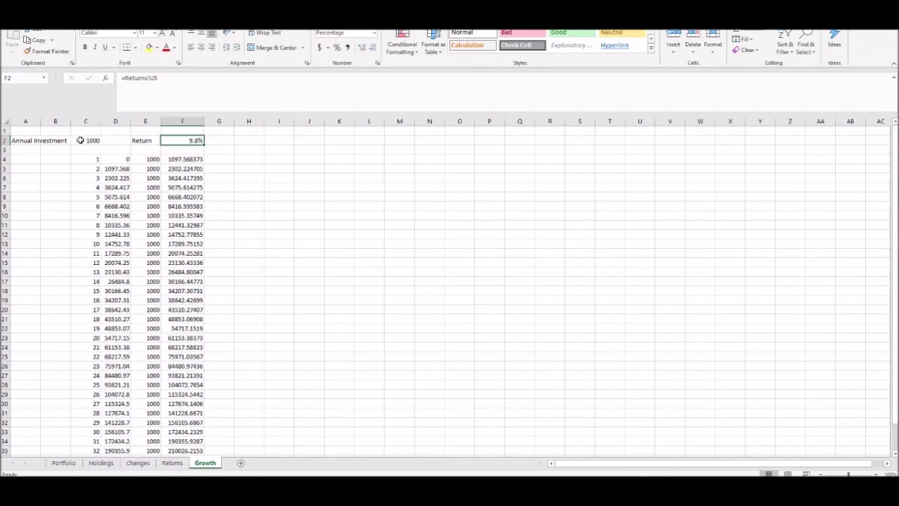
- Copy the year-35 ending balance in F38 of the Growth sheet into I5 as a value only
scroll(121, 229, "down", 3)
left_click(186, 395)
key("ctrl+c")
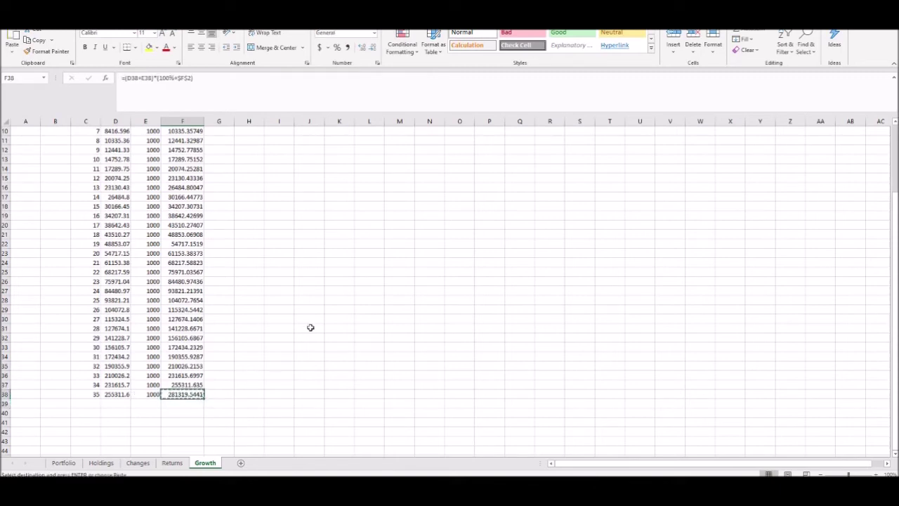
scroll(309, 323, "up", 3)
right_click(278, 161)
right_click(267, 172)
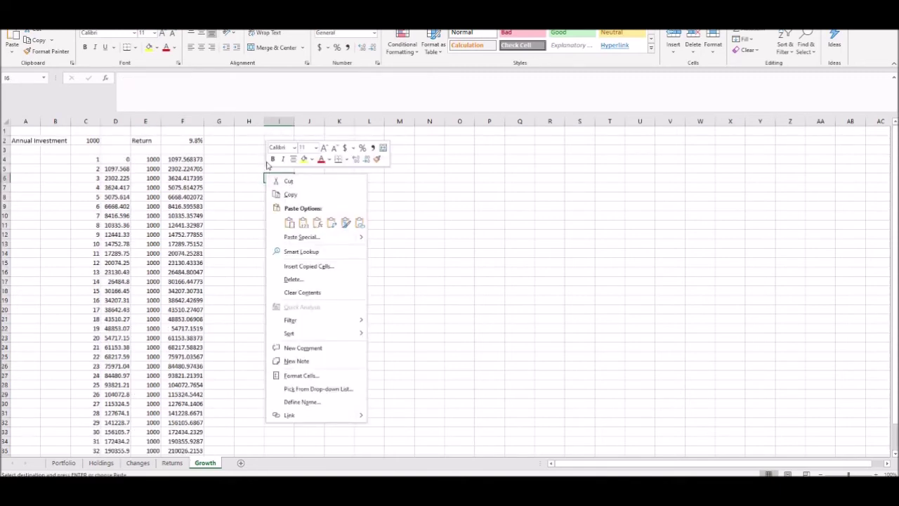
left_click(304, 223)
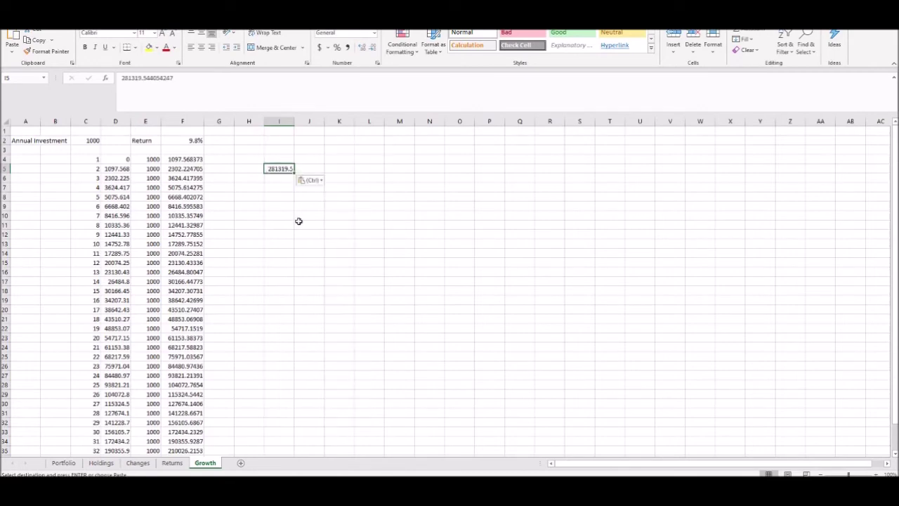
- Check the formula in E4 and examine the yearly contributions in E4:E38
double_click(154, 159)
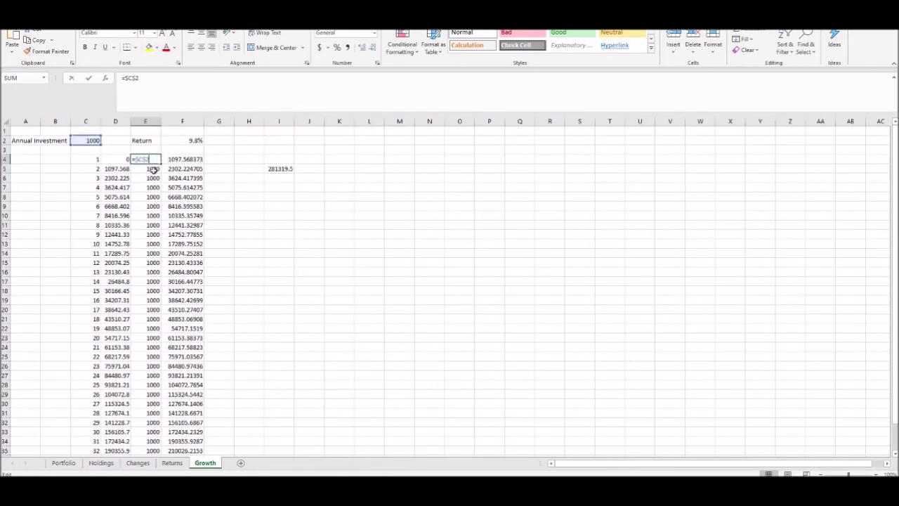
key("Escape")
scroll(165, 218, "down", 3)
scroll(168, 281, "up", 2)
scroll(169, 316, "down", 3)
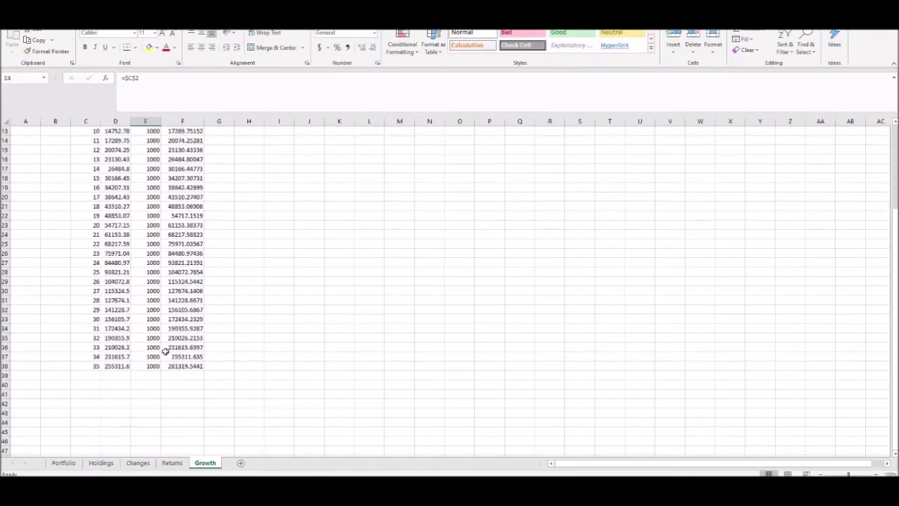
left_click(149, 366, "shift")
scroll(313, 259, "up", 4)
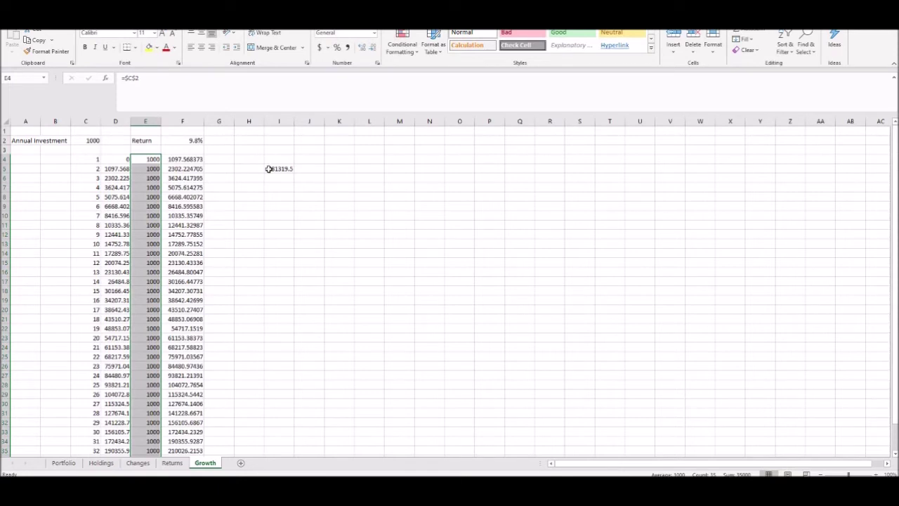
- Set the Return in F2 to the Dividend Aristocrats' compound return with =Returns!W5
left_click(190, 138)
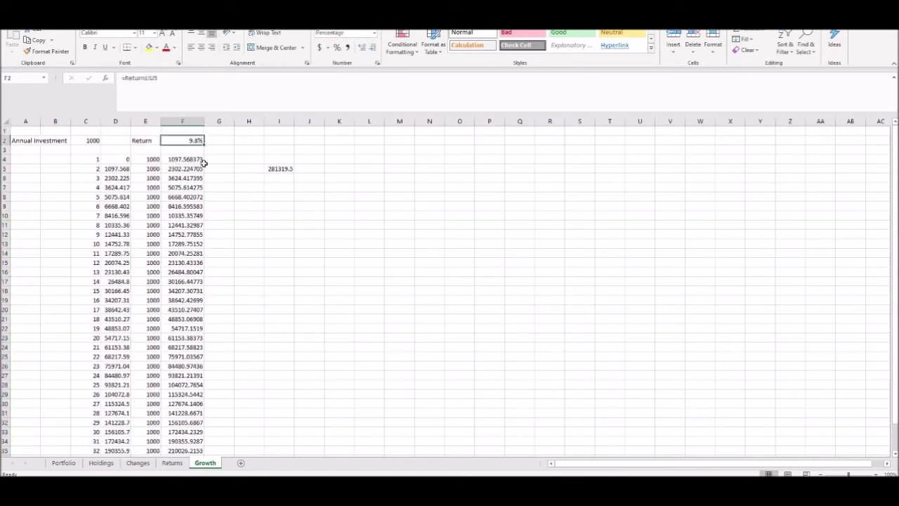
type("=")
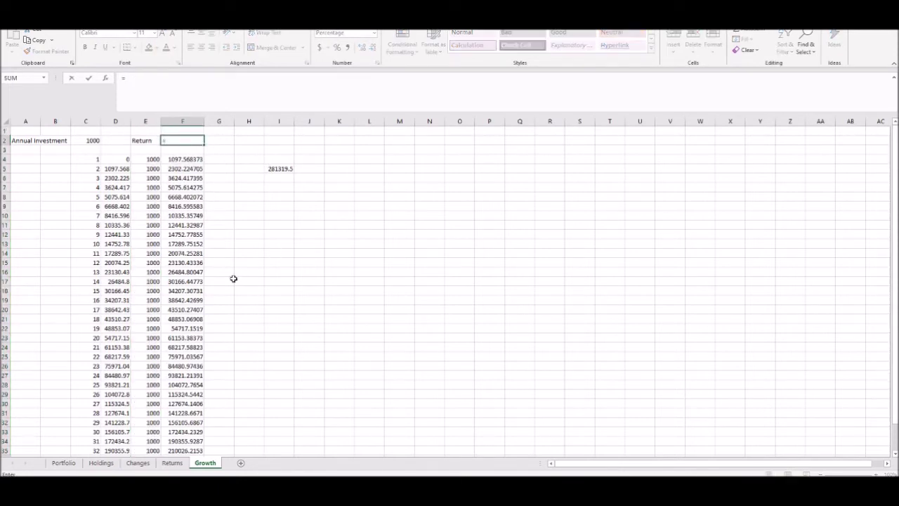
left_click(172, 463)
left_click(360, 166)
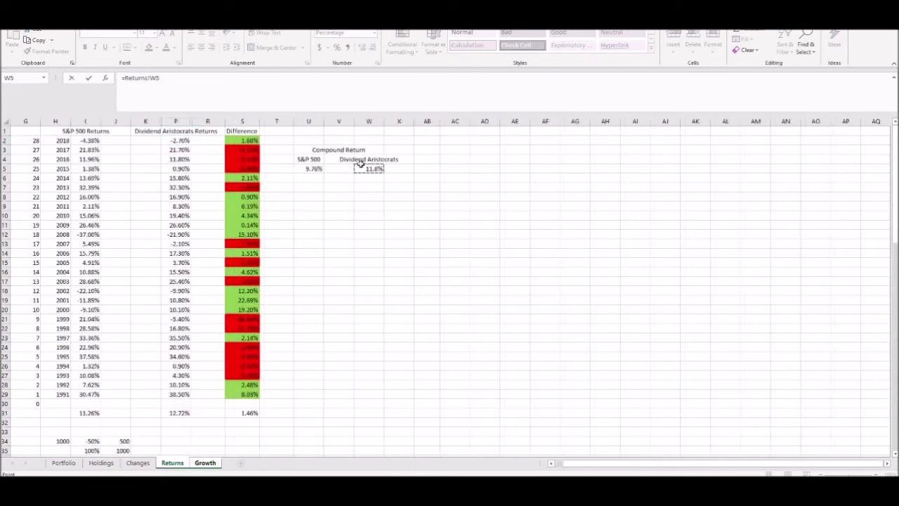
key("Return")
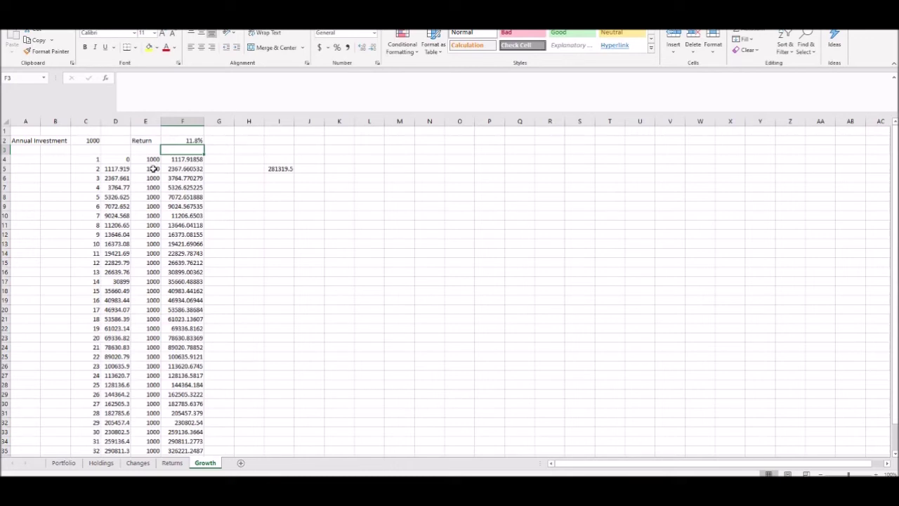
- Copy the recalculated year-35 ending balance from F38 into I6 as a value only
scroll(153, 168, "down", 3)
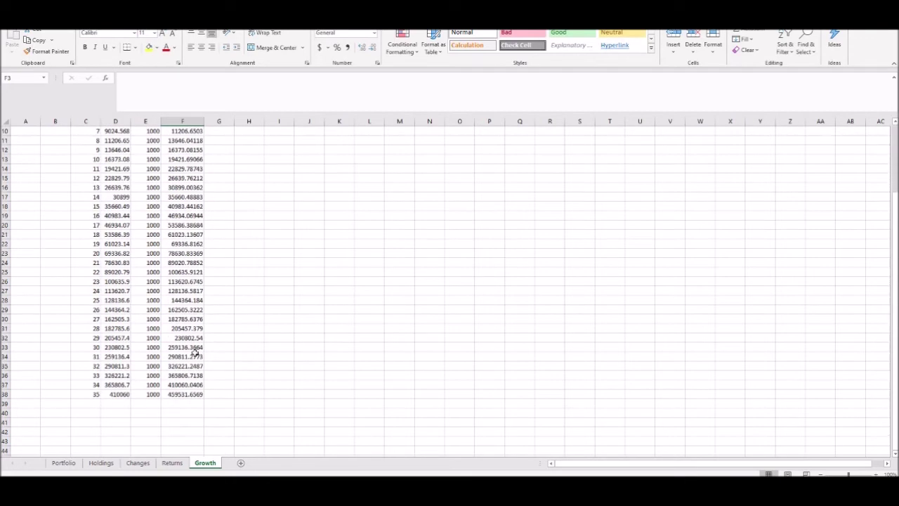
left_click(200, 394)
key("ctrl+c")
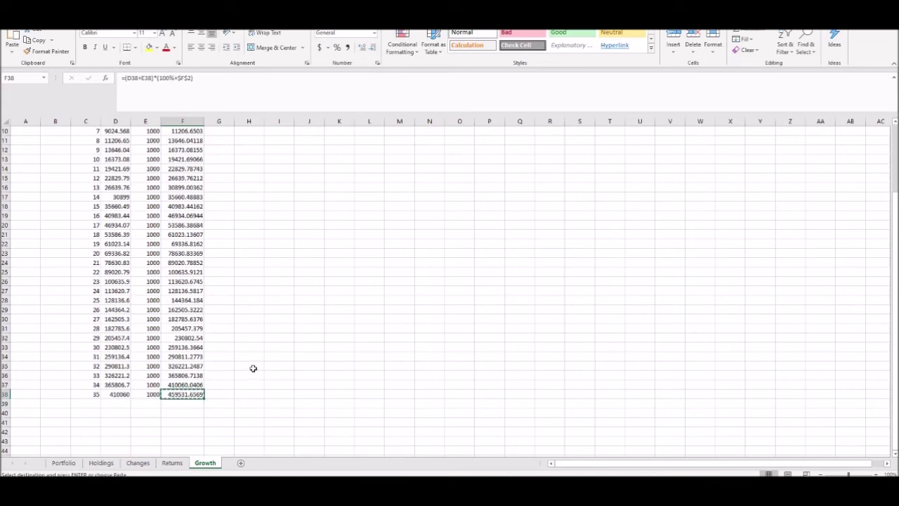
scroll(285, 217, "up", 3)
right_click(278, 184)
left_click(278, 180)
right_click(257, 178)
right_click(282, 177)
left_click(320, 225)
- Calculate the ratio of the two ending balances in I7 with =I6/I5, then clear the cell
left_click(274, 189)
type("=I6/I5")
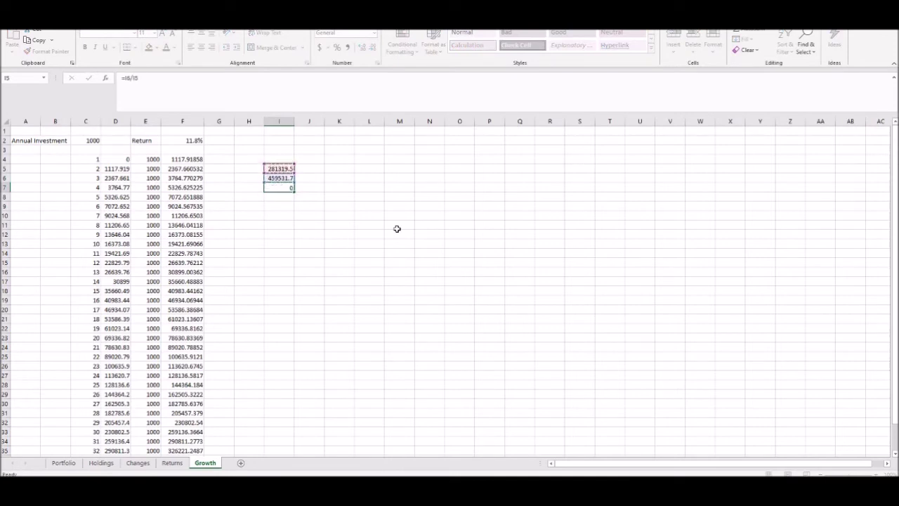
key("ctrl+Return")
key("Delete")
key("Up")
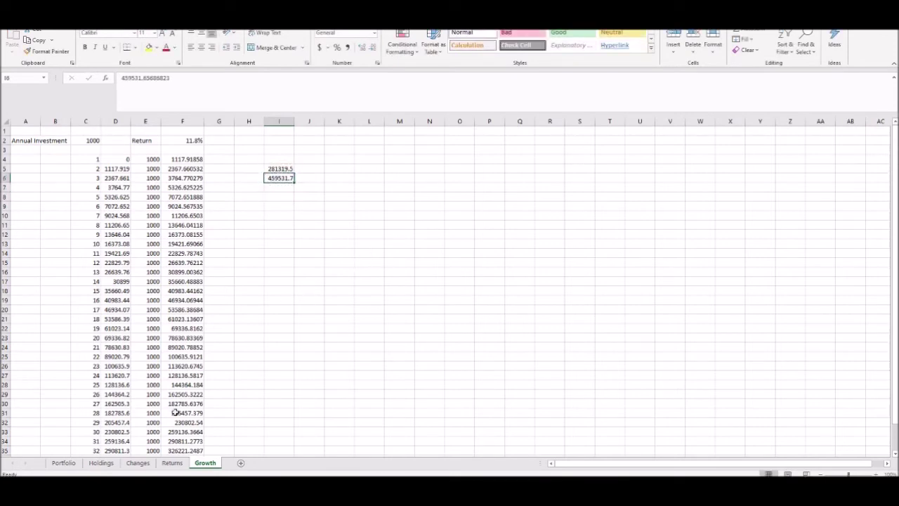
- On the Returns sheet, check the compound return in W5 and compare the 2008 returns in I12 and P12 with their difference in S12
left_click(166, 465)
left_click(371, 169)
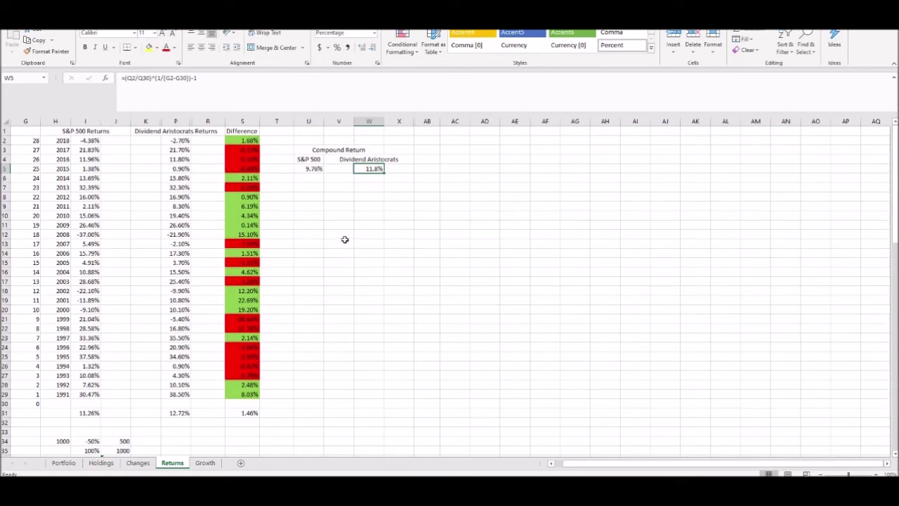
left_click(85, 233)
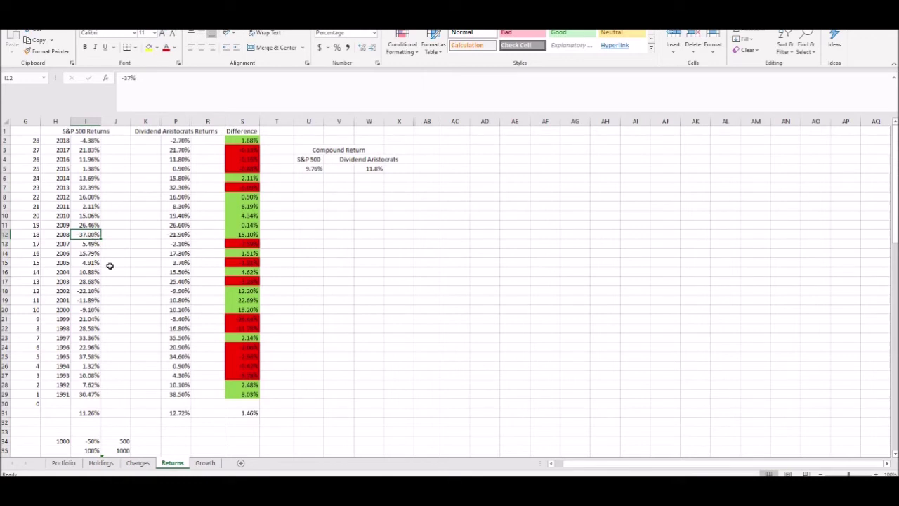
left_click(158, 234)
left_click(163, 234)
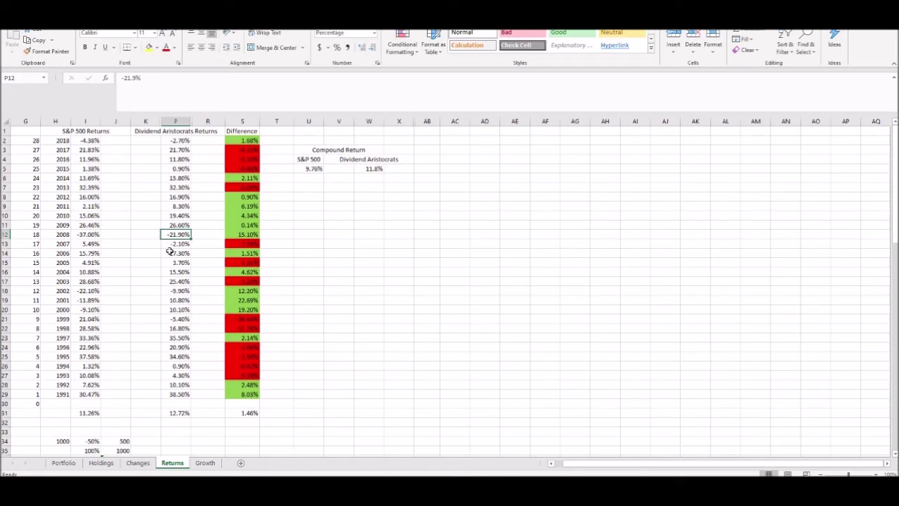
left_click(79, 232)
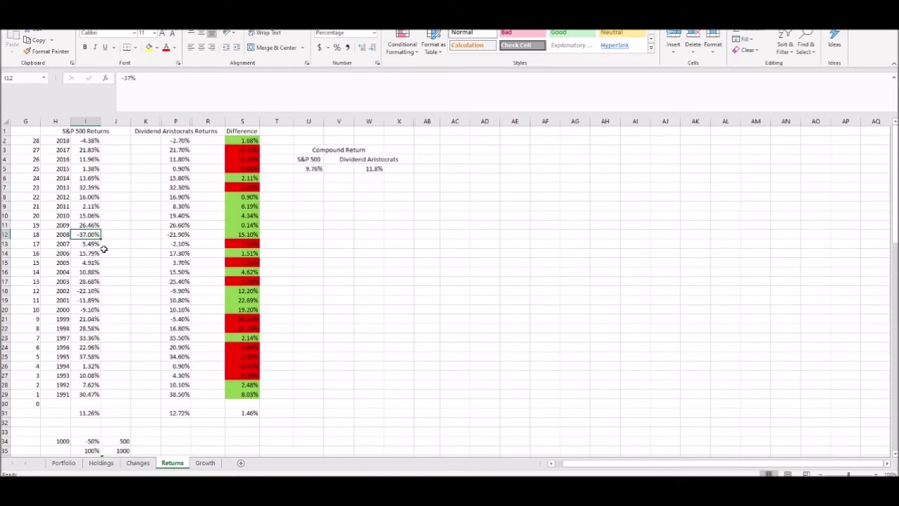
key("Right")
key("Right")
key("Right")
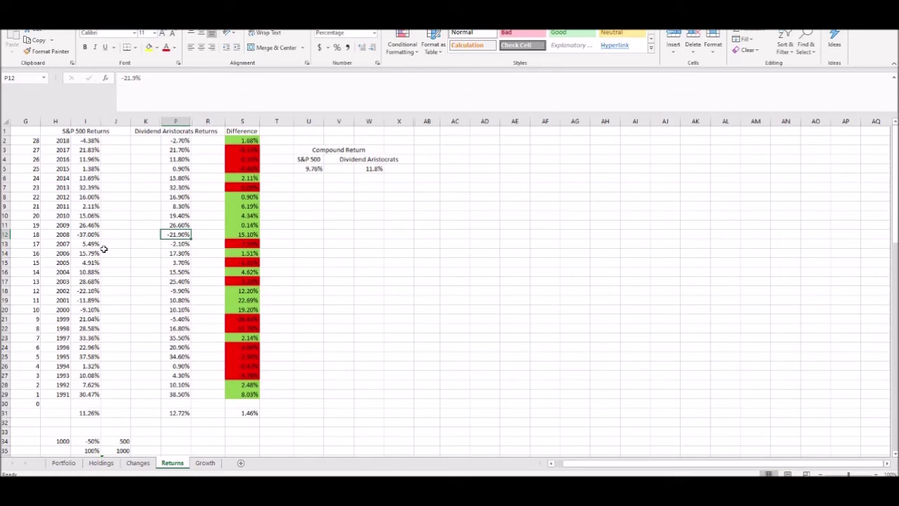
key("Right")
key("Right")
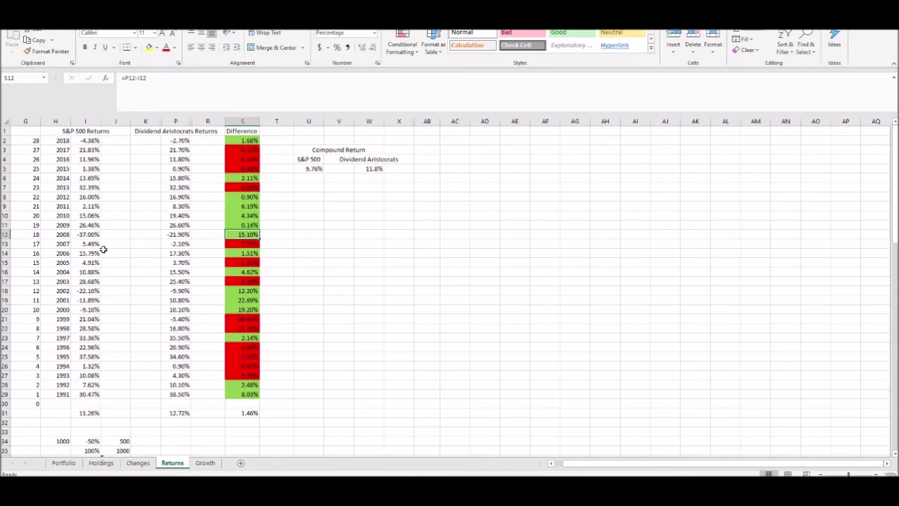
- Examine the S&P 500 returns from 2007 back to 2003 and the Dividend Aristocrats' 2003 return in P17
left_click(88, 244)
key("Down")
key("Down")
key("Down")
key("Down")
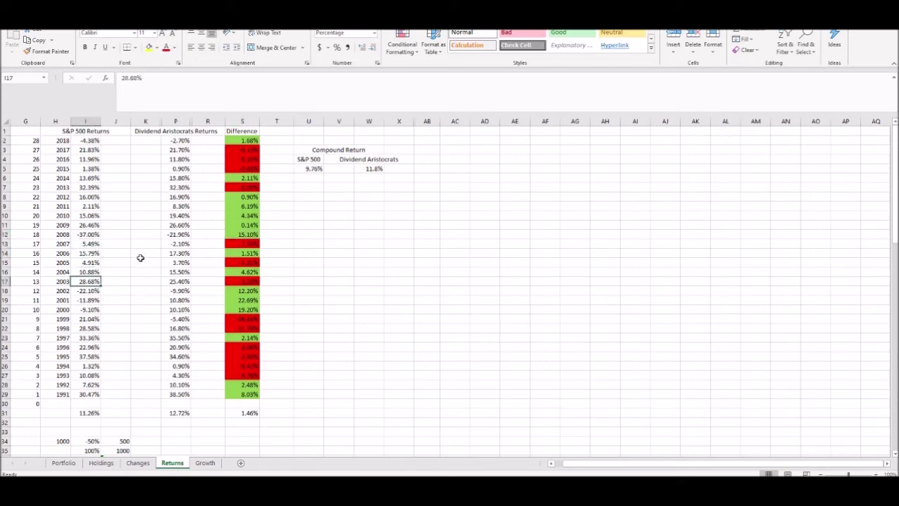
key("Right")
key("Right")
key("Right")
- Compare the 2007 returns of the S&P 500 in I13 and the Dividend Aristocrats in P13
key("Left")
key("Left")
key("Up")
key("Up")
key("Up")
key("Up")
key("Left")
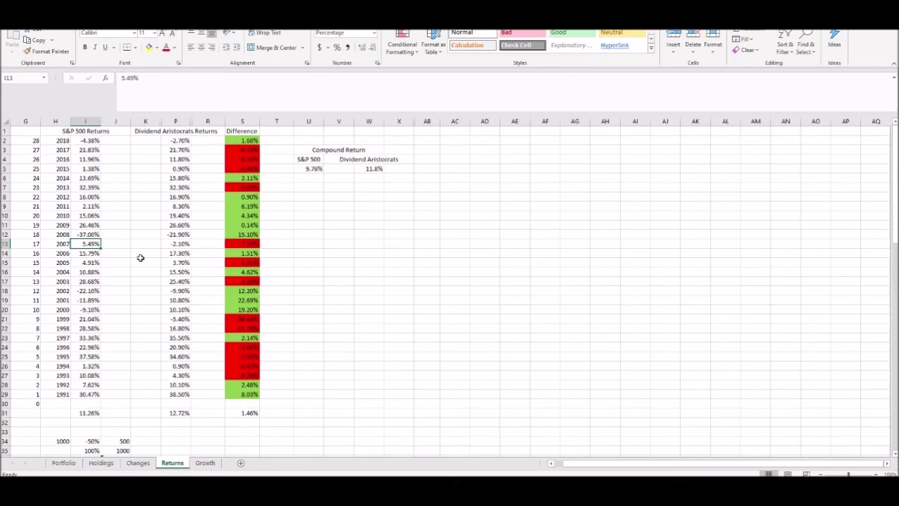
key("Right")
key("Right")
key("Right")
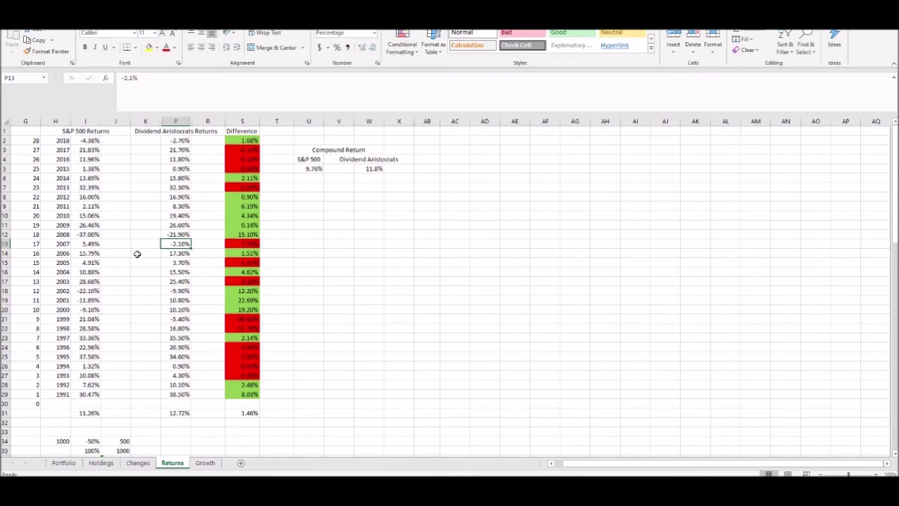
- Examine the S&P 500 returns for 1995 to 1999 in I21:I25 and for 2000 to 2002 in I18:I20
left_click(87, 375)
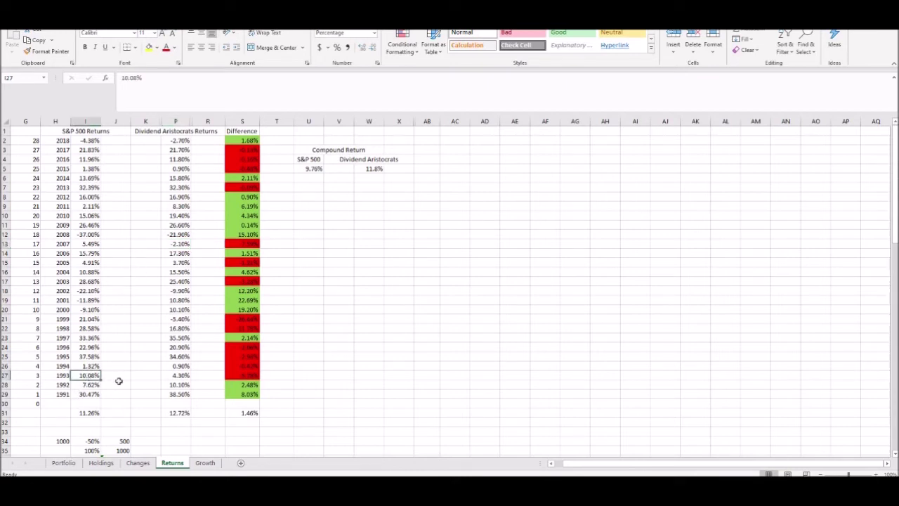
left_click(93, 356)
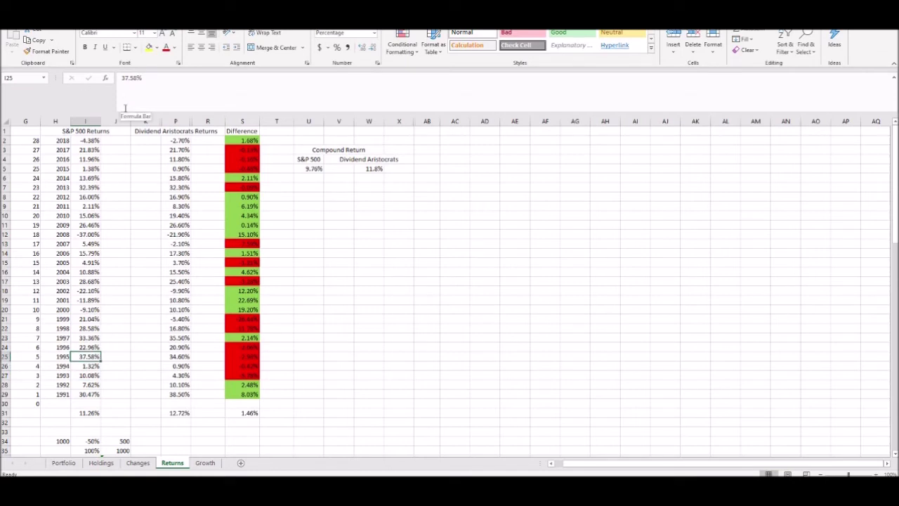
key("Up")
key("Up")
key("Up")
key("Up")
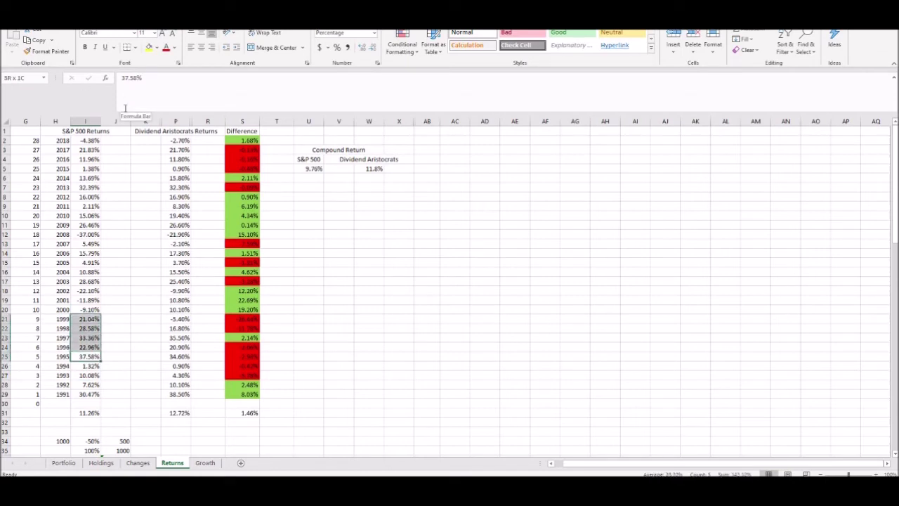
key("shift+Up")
key("shift+Up")
key("shift+Up")
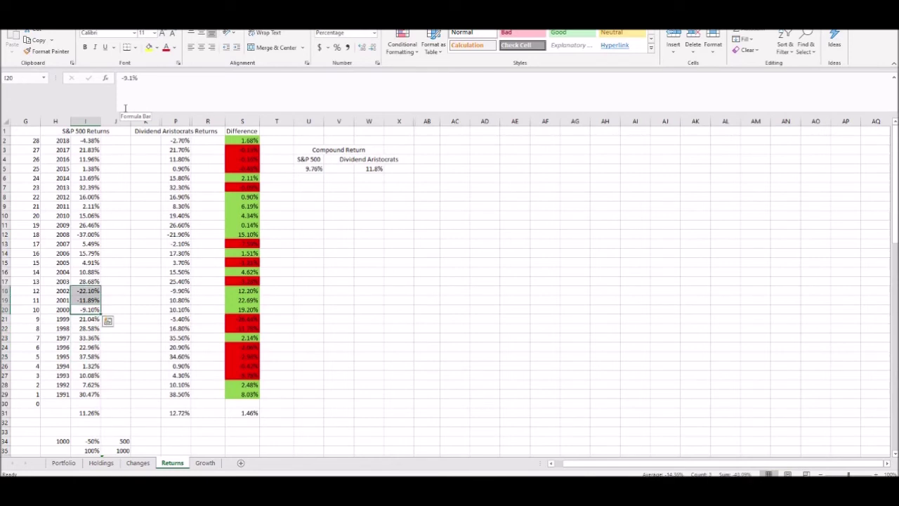
- Go over the S&P 500 returns for 1995 to 1999 in I21:I25 once more
key("shift+Down")
key("shift+Down")
key("shift+Down")
key("Down")
key("Up")
key("Down")
key("Down")
key("Down")
key("Down")
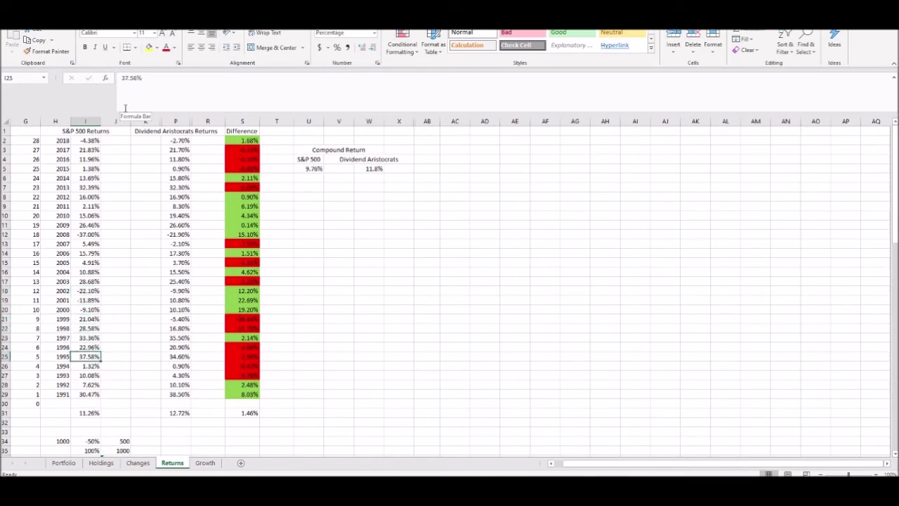
key("shift+Up")
key("shift+Up")
key("shift+Up")
key("shift+Up")
key("Up")
key("Up")
key("Up")
key("Up")
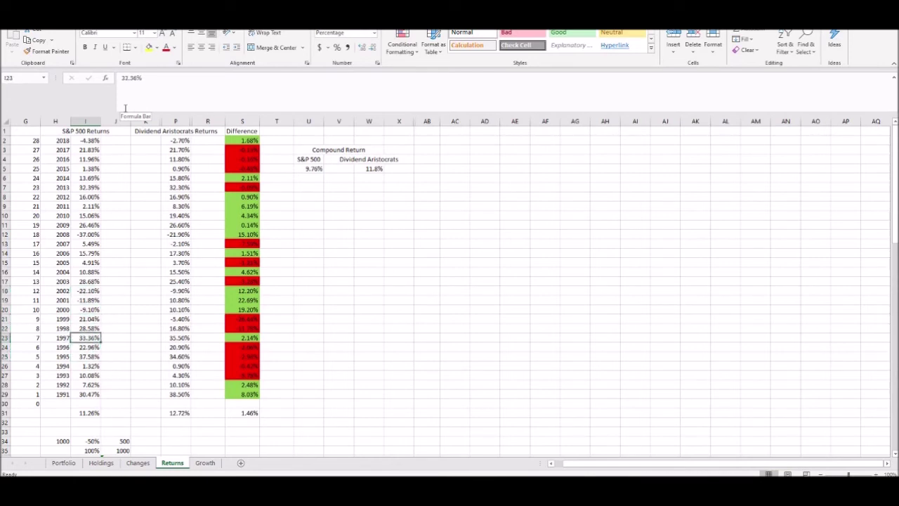
- Compare the 1998 returns of the S&P 500 in I22 and the Dividend Aristocrats in P22, and check the difference formula in S22
key("shift+Down")
key("shift+Left")
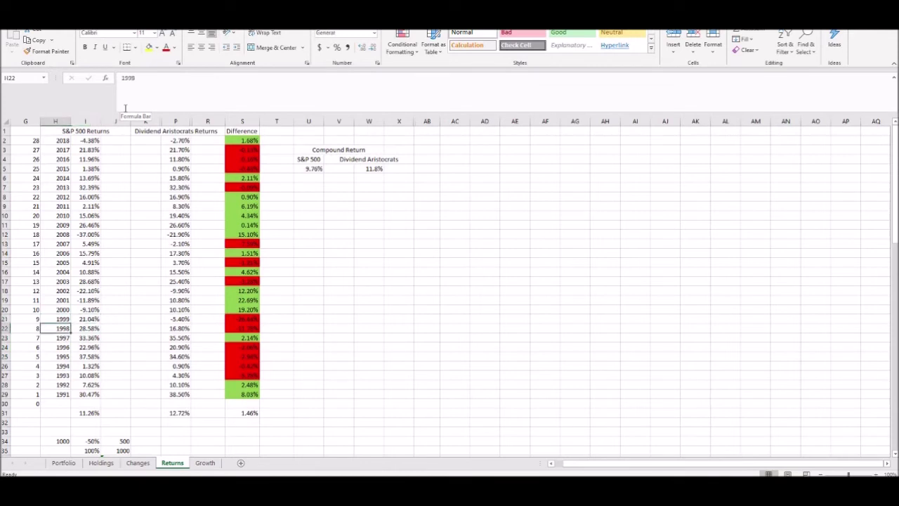
key("shift+Right")
key("shift+Up")
key("Down")
key("Right")
key("Right")
key("Right")
key("Left")
key("Left")
key("Left")
key("Right")
key("Right")
key("Right")
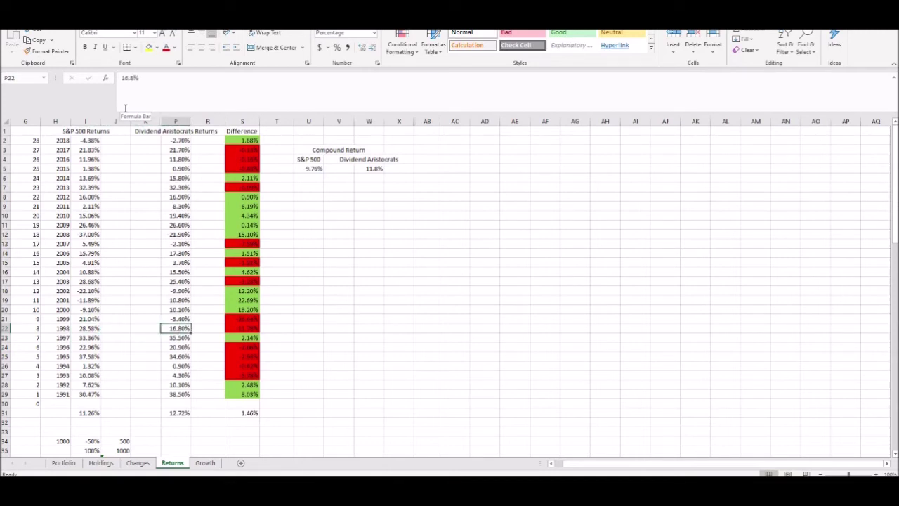
key("Left")
key("Left")
key("Left")
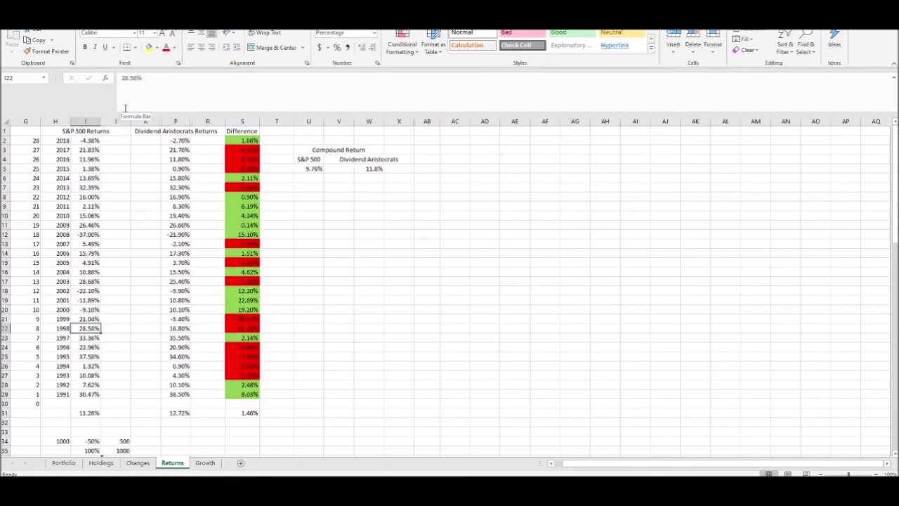
key("Right")
key("Right")
key("Right")
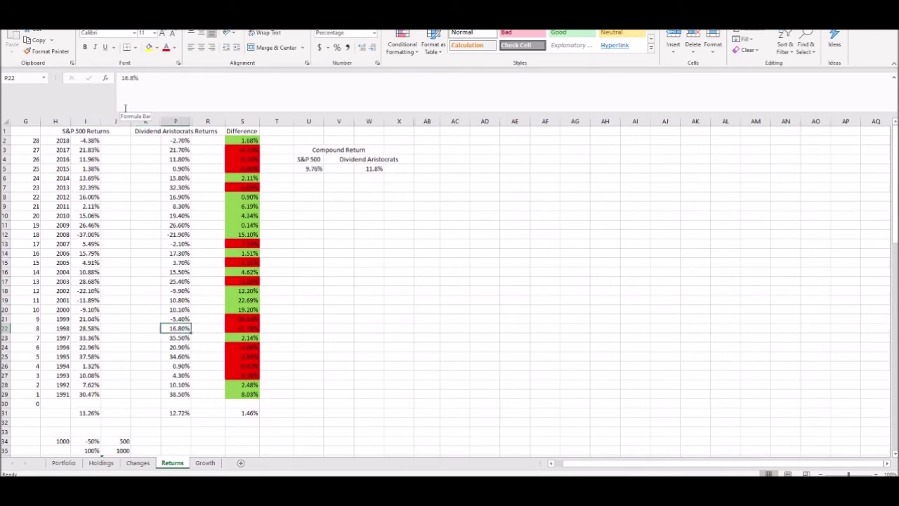
key("Right")
key("Right")
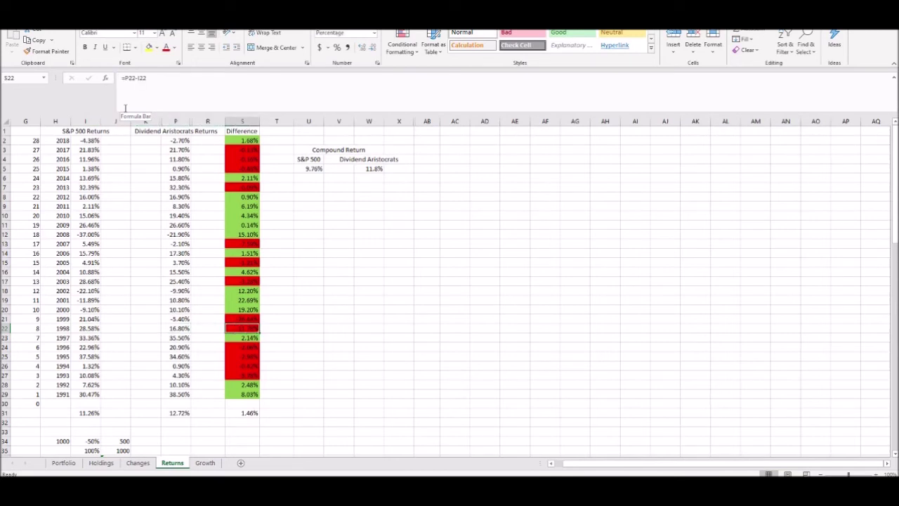
- Compare the 1999 returns of the S&P 500 in I21 and the Dividend Aristocrats in P21, and check their difference in S21
key("Up")
key("Left")
key("Left")
key("Left")
key("Left")
key("Left")
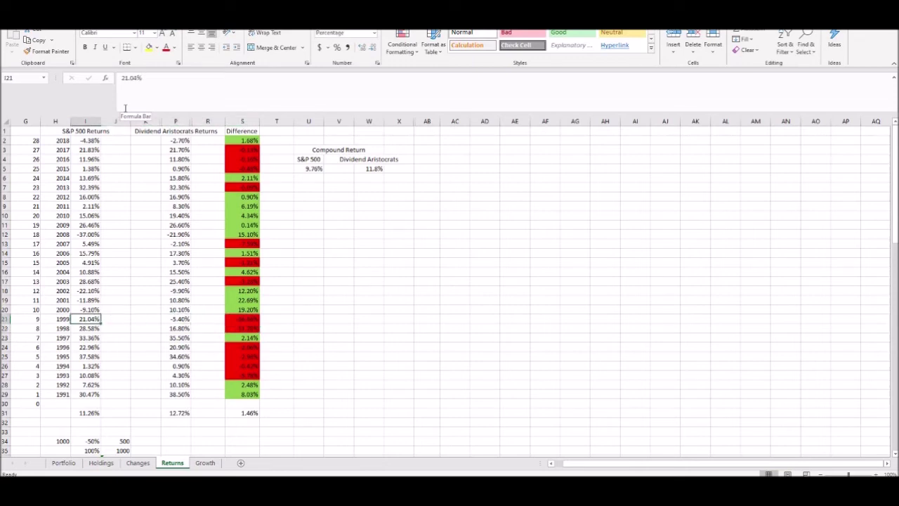
key("Right")
key("Right")
key("Right")
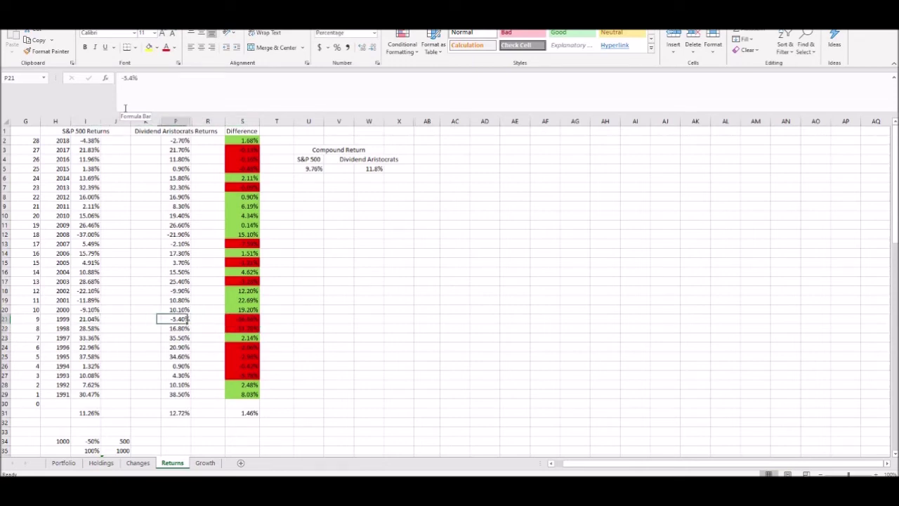
key("Right")
key("Right")
- Examine the S&P 500 returns for 2000 to 2002 in I18:I20
key("Left")
key("Left")
key("Left")
key("Left")
key("Up")
key("Up")
key("Left")
key("Down")
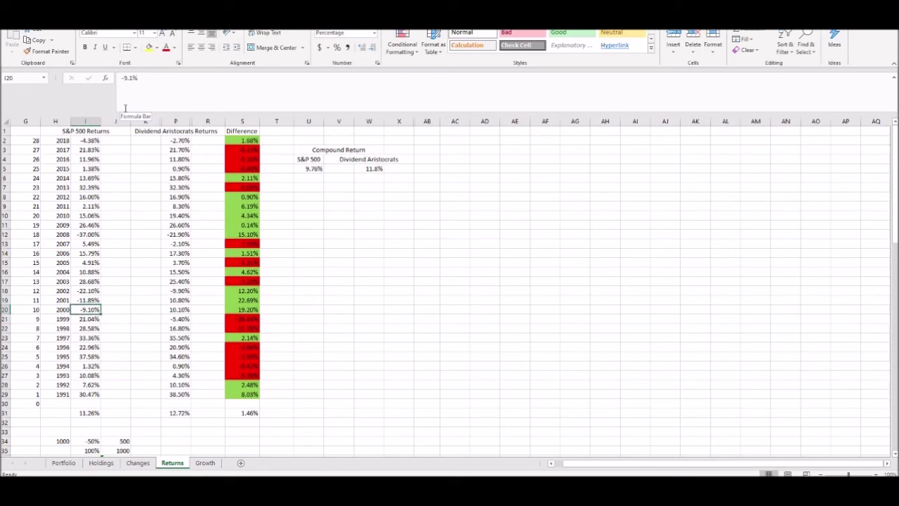
key("Up")
key("Up")
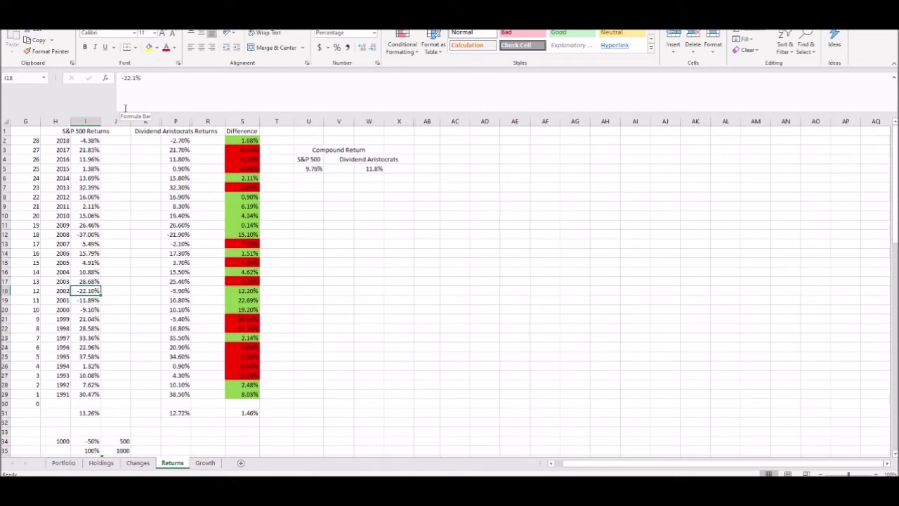
- Compare the 2000 returns of the S&P 500 in I20 and the Dividend Aristocrats in P20
key("Down")
key("Down")
key("Right")
key("Right")
key("Right")
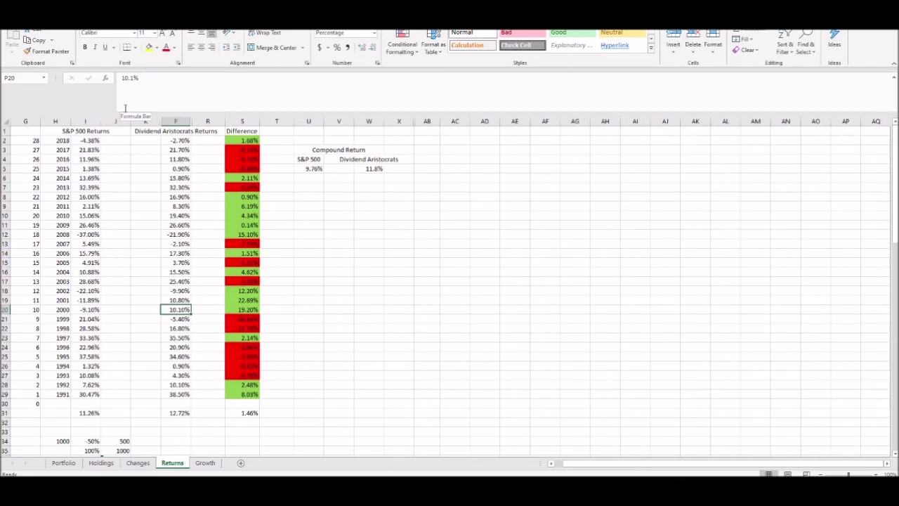
key("Left")
key("Left")
key("Left")
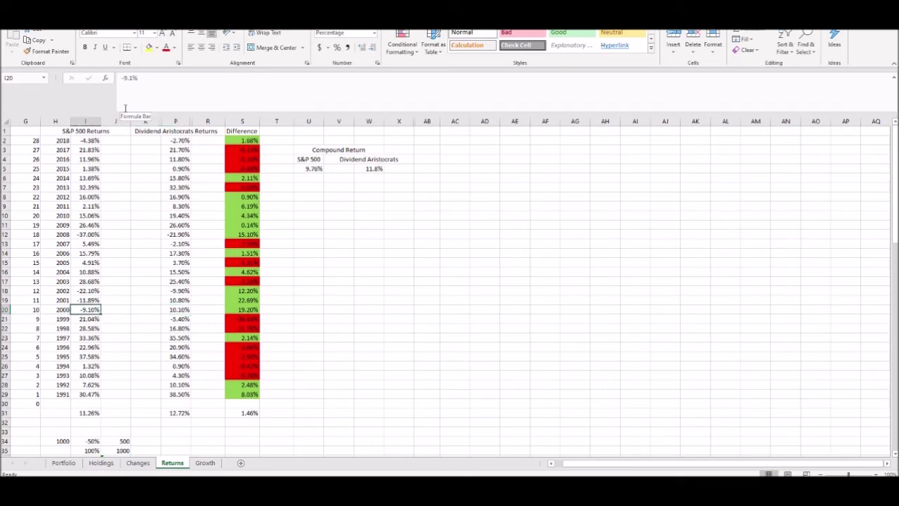
key("Right")
key("Right")
key("Right")
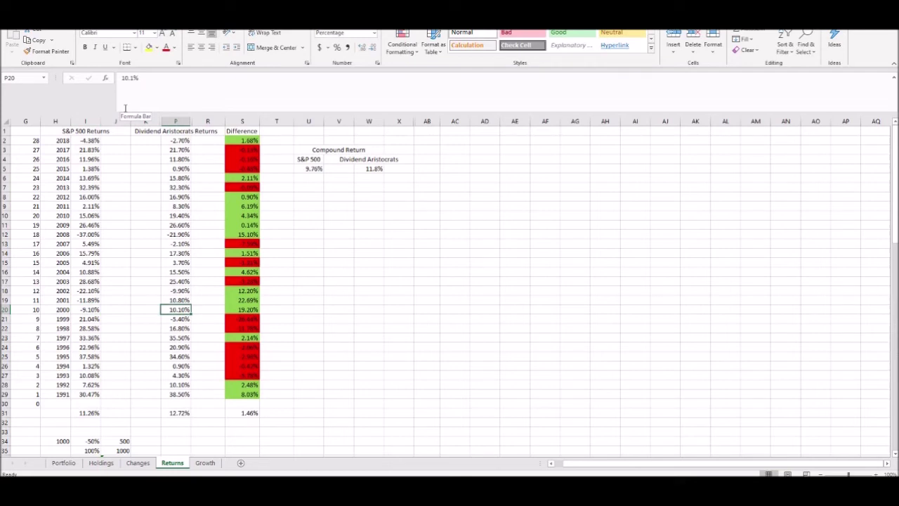
- Examine the Dividend Aristocrats' returns for 2000 to 2002 in P18:P20 and the matching differences in S18:S20
key("Up")
key("Up")
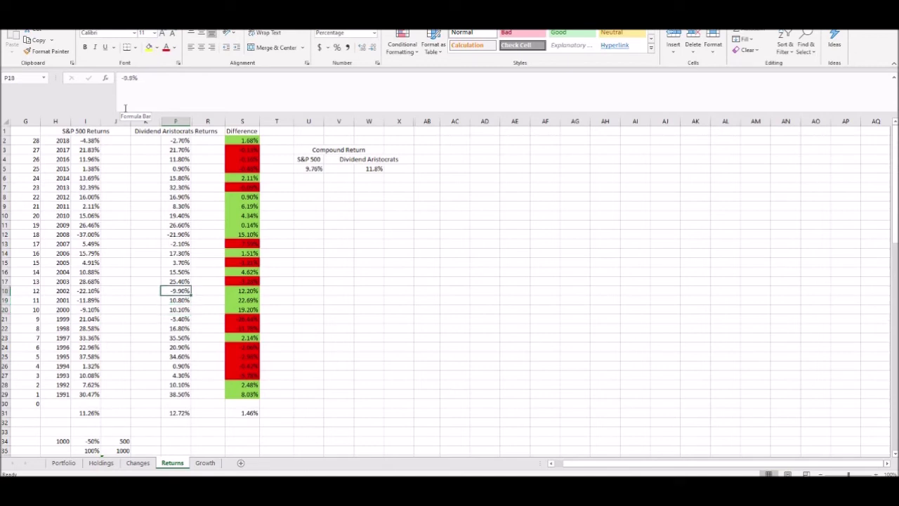
key("Right")
key("Right")
key("Down")
key("Down")
key("Left")
key("Left")
- Go over the Dividend Aristocrats' returns from 2000 through 2008, ending at P12
key("Up")
key("Up")
key("Up")
key("Up")
key("Up")
key("Up")
key("Up")
key("Up")
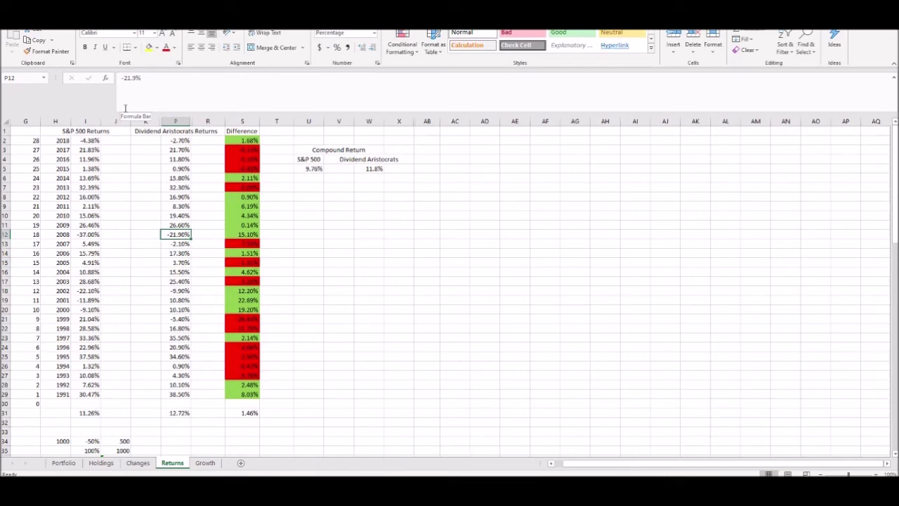
- Compare the compound return formulas of the Dividend Aristocrats in W5 and the S&P 500 in U5
left_click(373, 169)
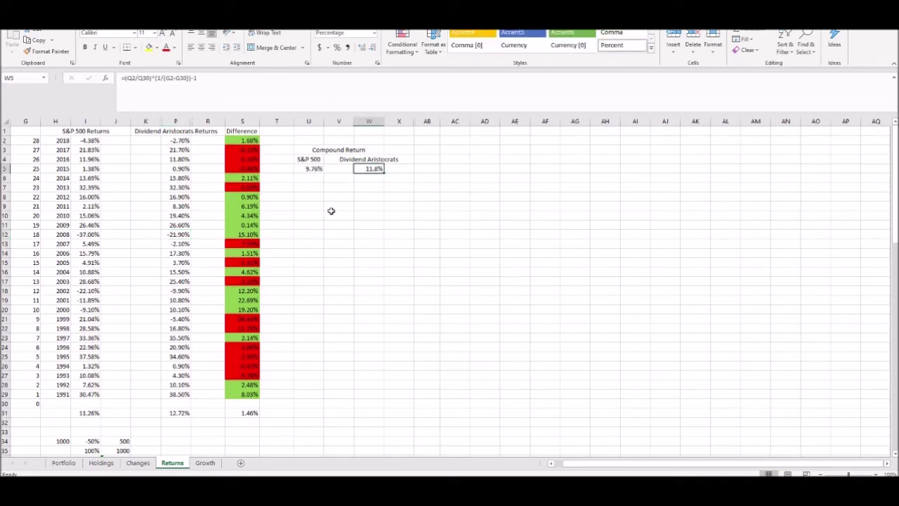
key("Left")
key("Left")
key("Left")
key("Left")
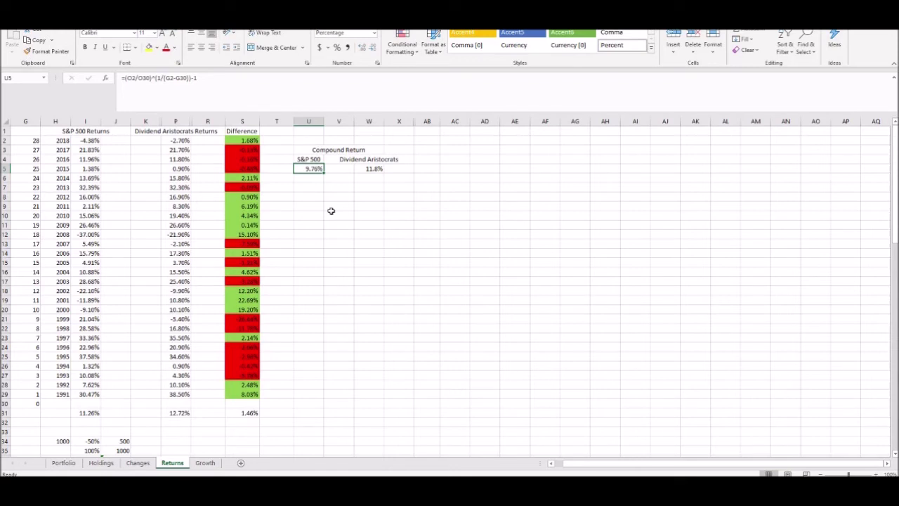
key("Right")
key("Right")
key("Left")
key("Left")
key("Right")
key("Right")
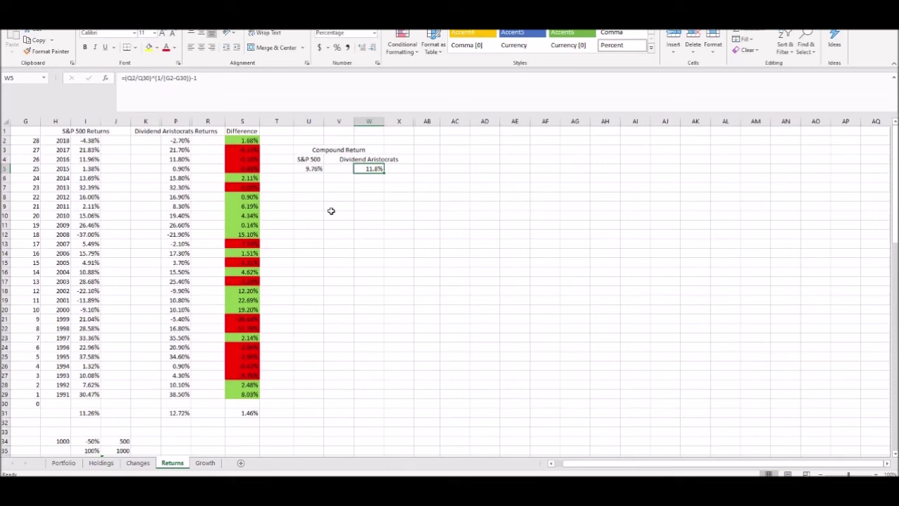
- Review the Dividend Aristocrats' sector weights on the Holdings sheet against the S&P 500, from Information Technology through Materials
left_click(112, 466)
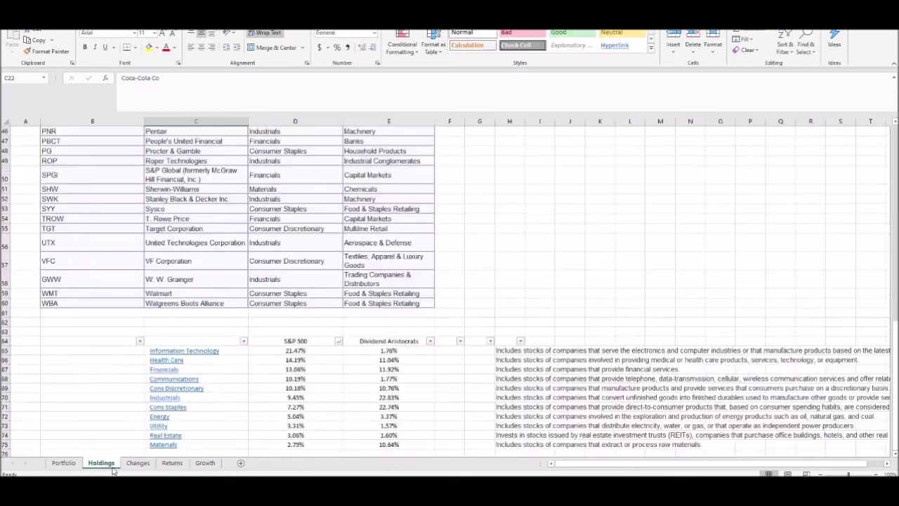
left_click(383, 351)
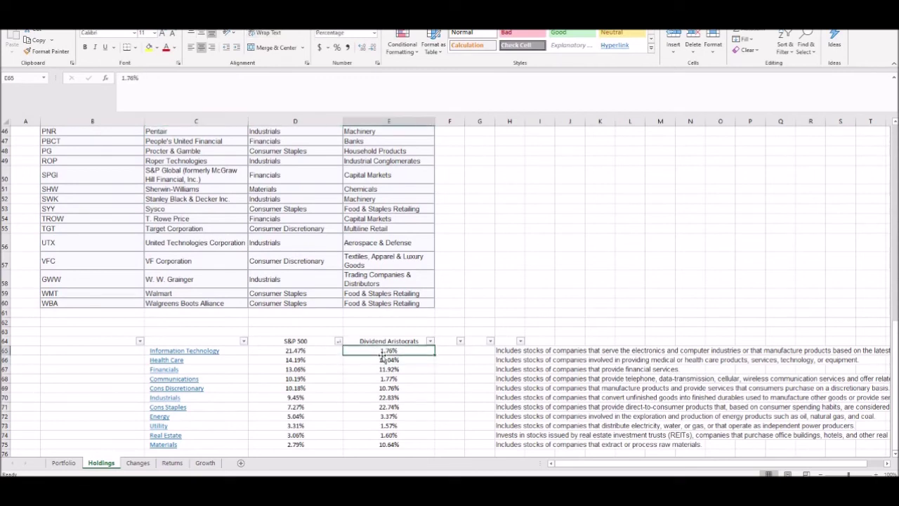
left_click(323, 380)
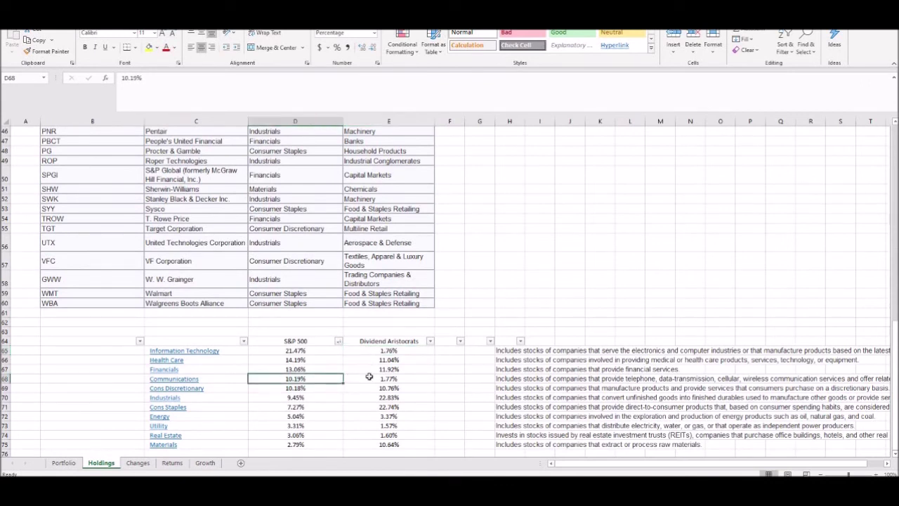
left_click(369, 382)
left_click(371, 391)
left_click(372, 406)
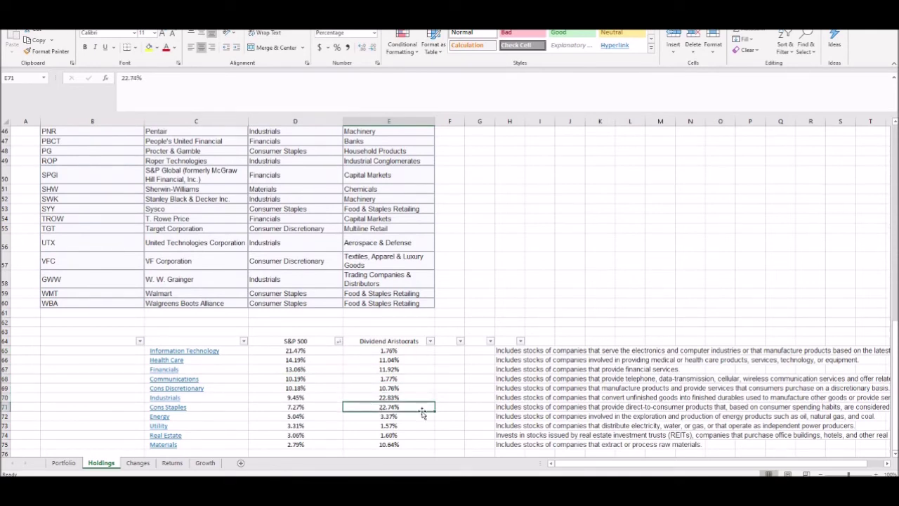
left_click(407, 443)
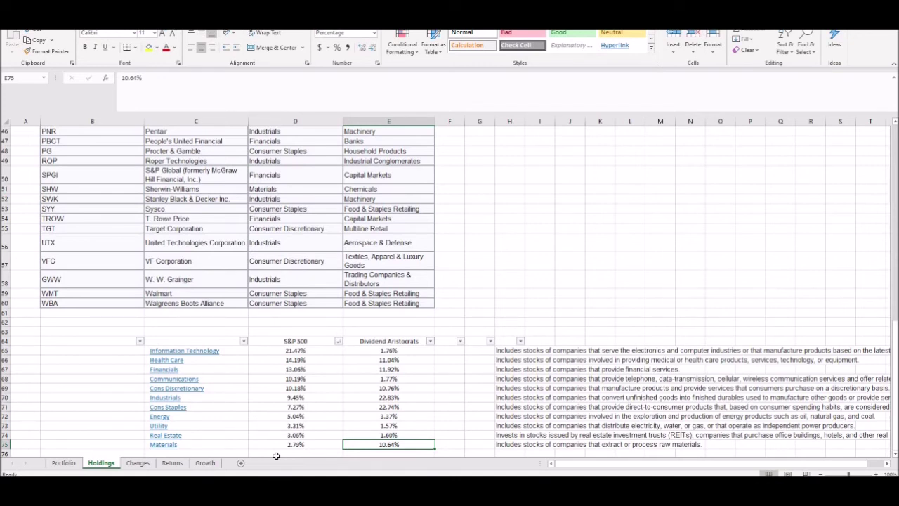
- Revisit the compound returns on the Returns sheet, and go back to the beginning of the company list on the Holdings sheet
left_click(172, 463)
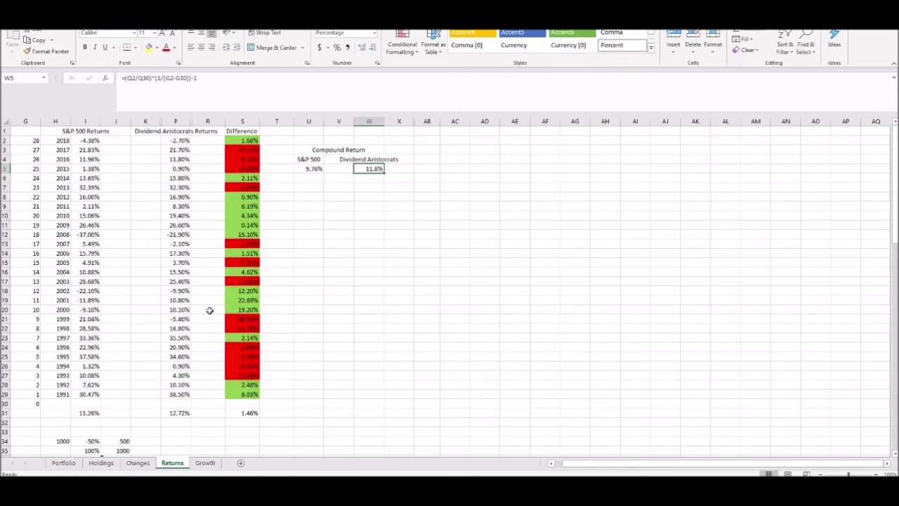
left_click(101, 463)
scroll(228, 374, "up", 15)
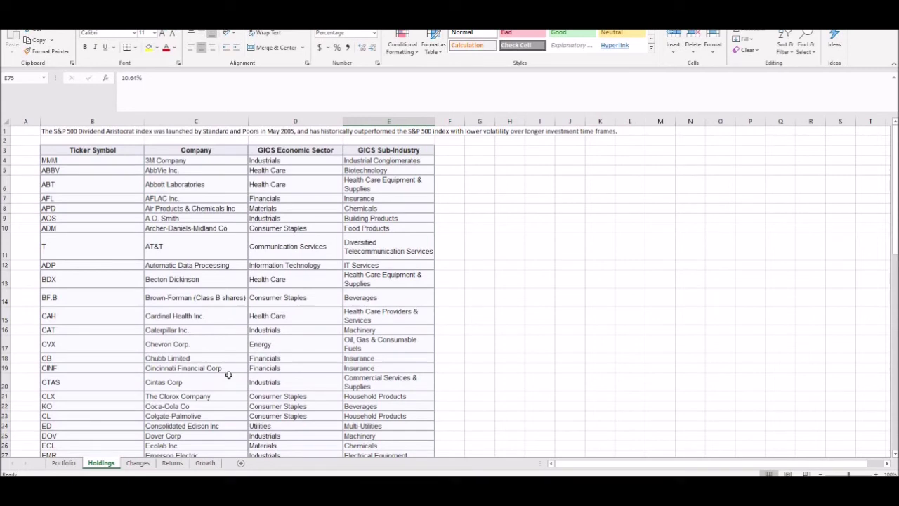
- Highlight the Aristocrats balances in A3:D3 of the Portfolio sheet, and return to the company list on the Holdings sheet
left_click(63, 462)
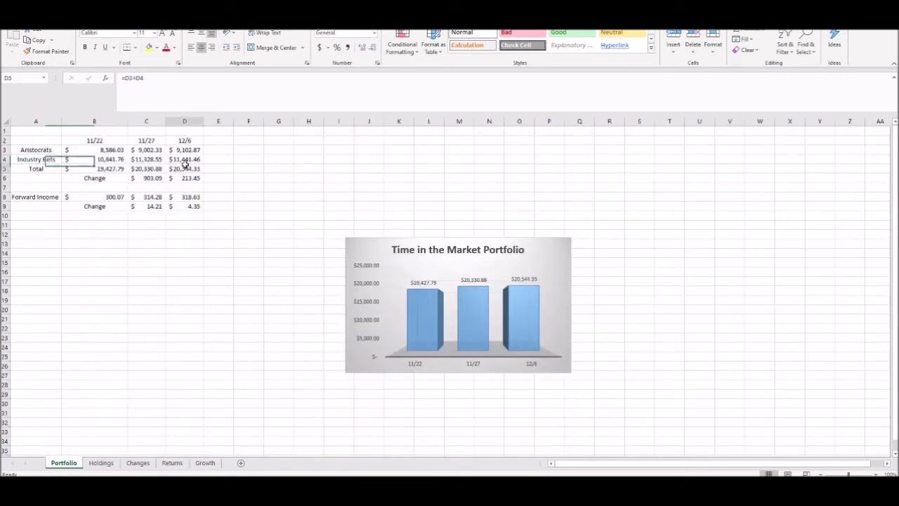
left_click_drag(185, 150, 56, 151)
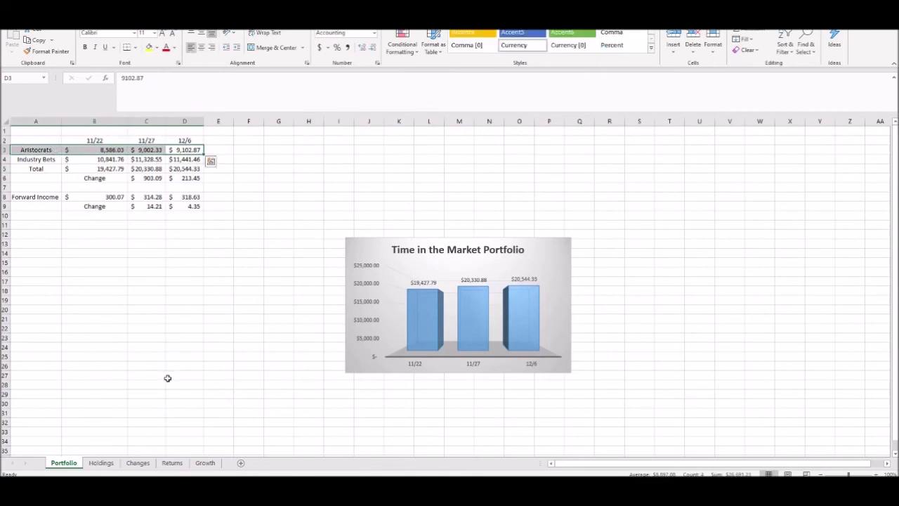
left_click(101, 463)
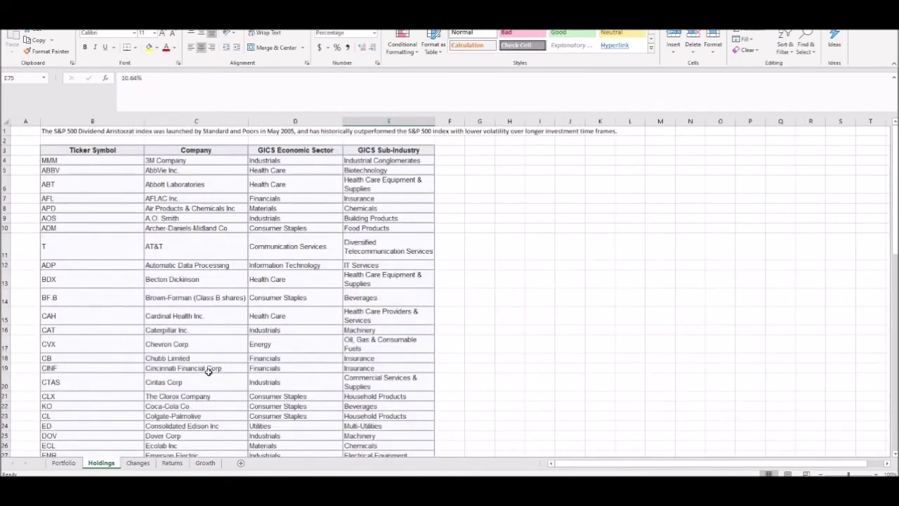
scroll(208, 371, "down", 1)
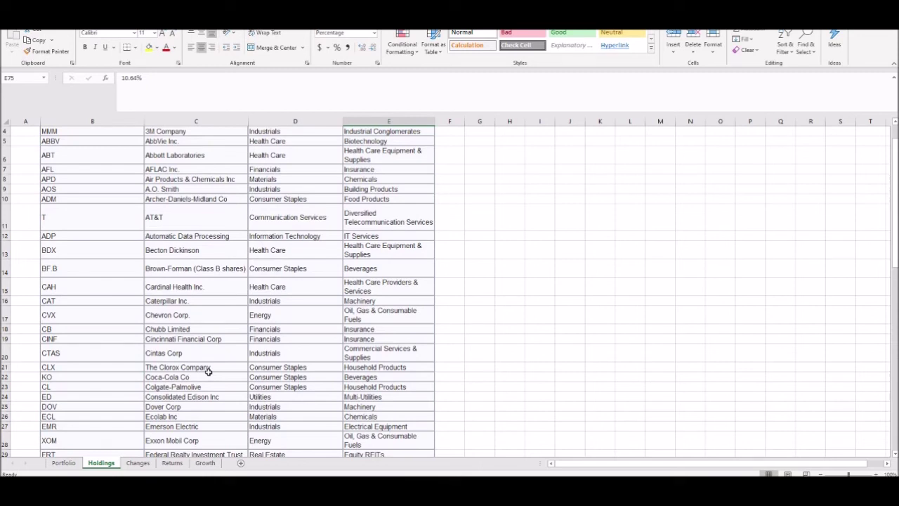
- Consult the Returns sheet alongside the Dividend Aristocrats company list on the Holdings sheet
left_click(172, 462)
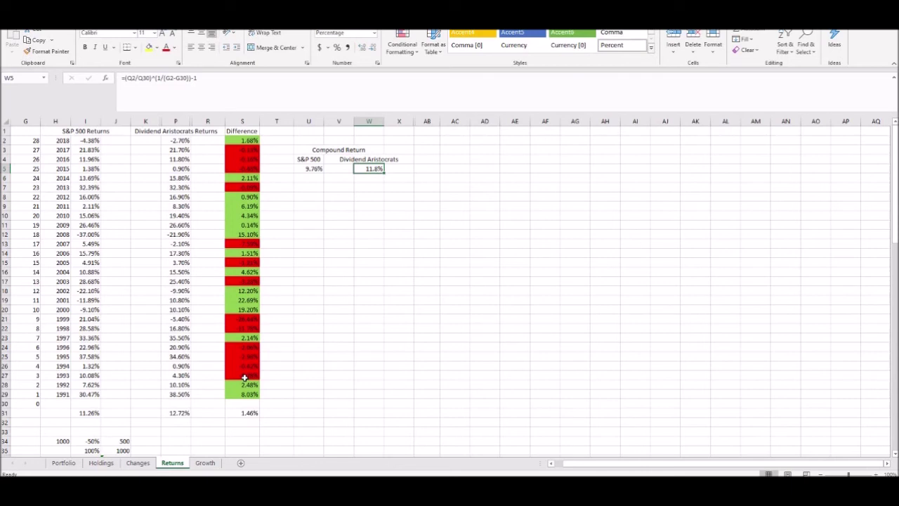
left_click(100, 463)
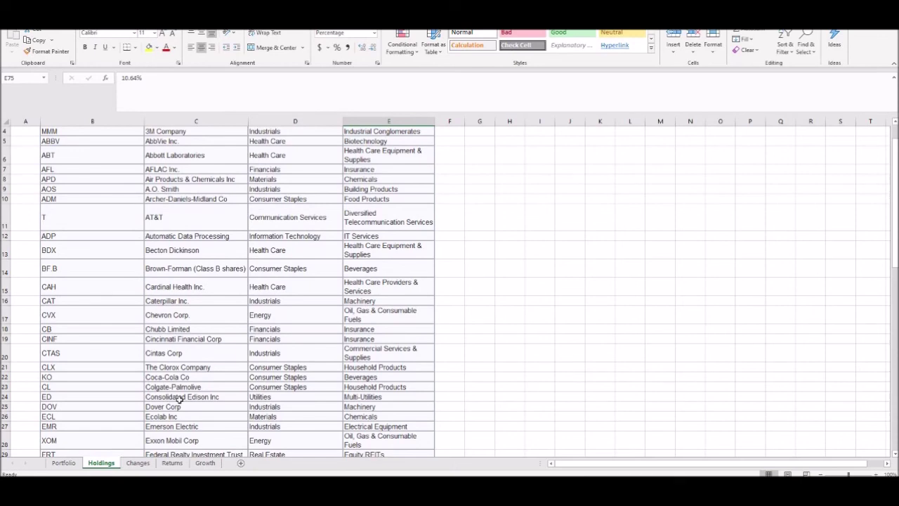
left_click(170, 462)
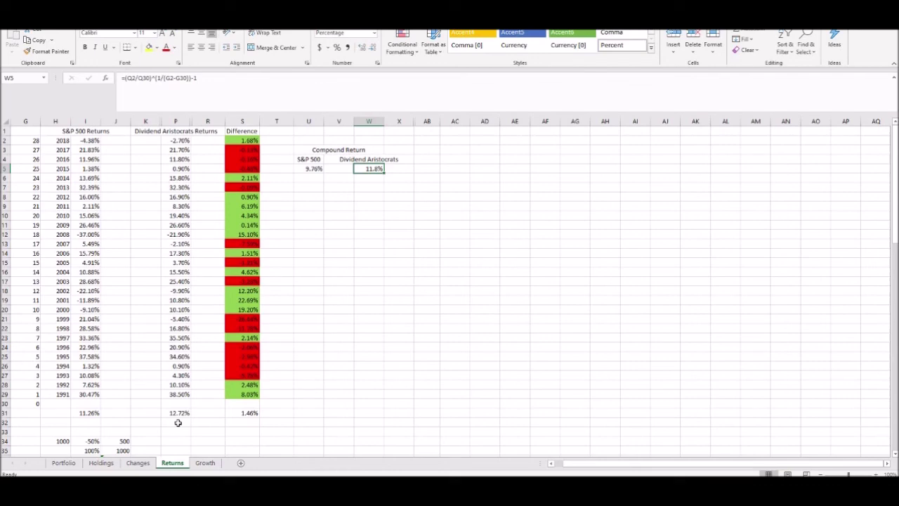
- Look through the full list of Dividend Aristocrats companies on the Holdings sheet, from 3M Company to Walgreens Boots Alliance
left_click(100, 463)
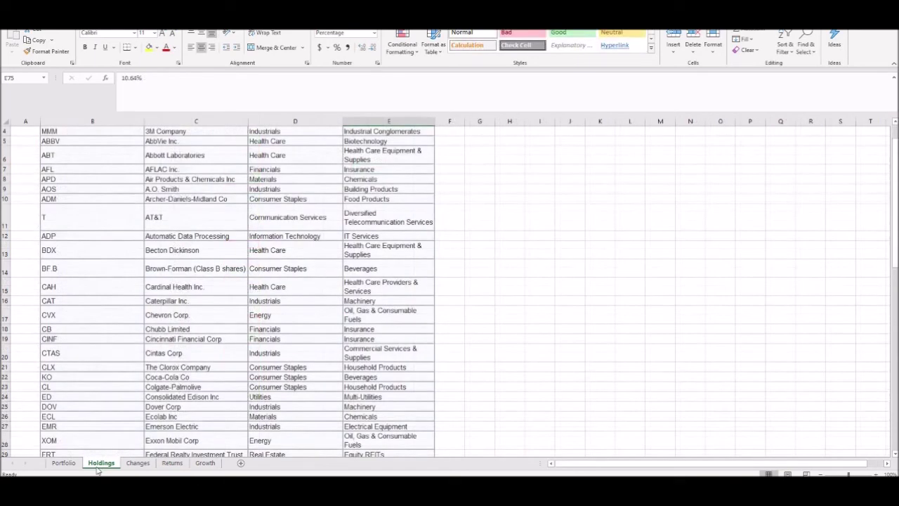
scroll(200, 357, "up", 1)
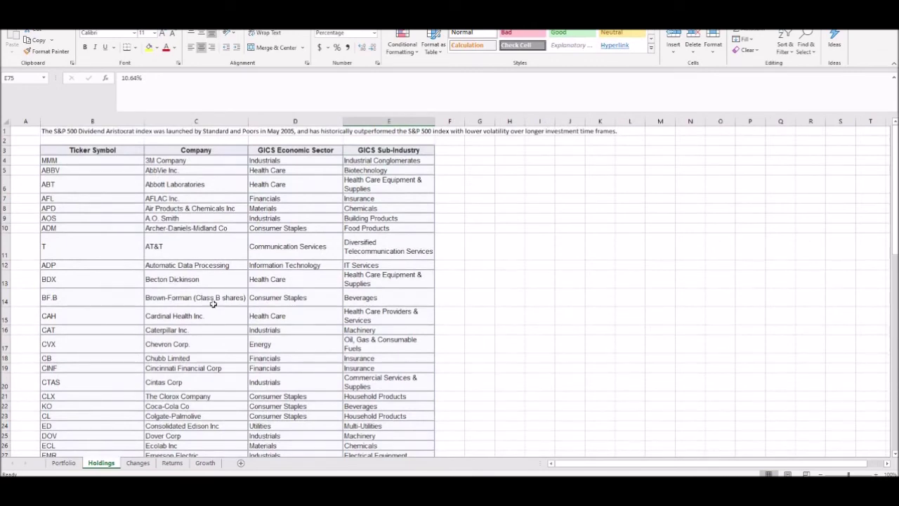
scroll(212, 303, "down", 5)
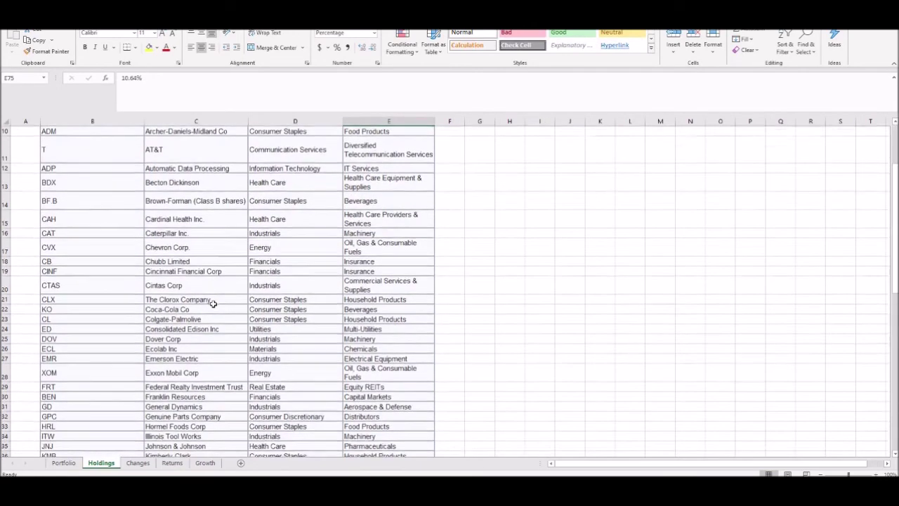
scroll(212, 304, "down", 5)
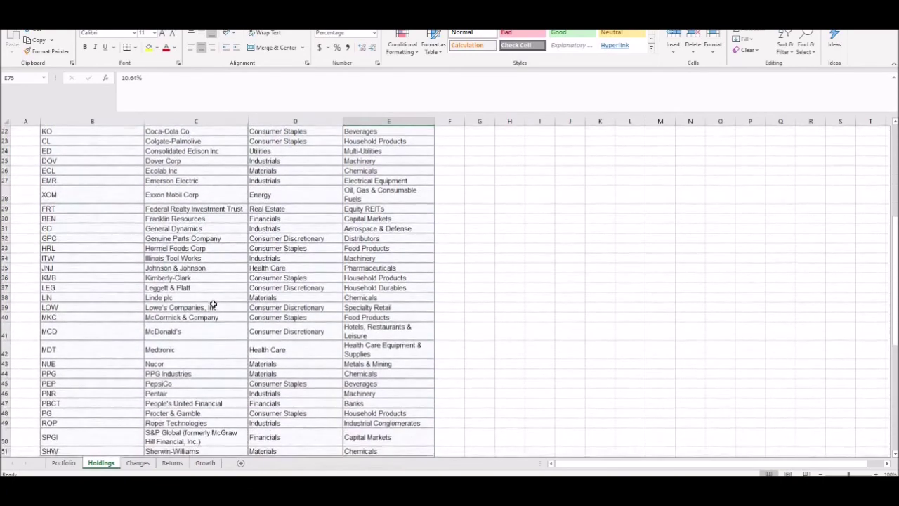
scroll(213, 303, "down", 2)
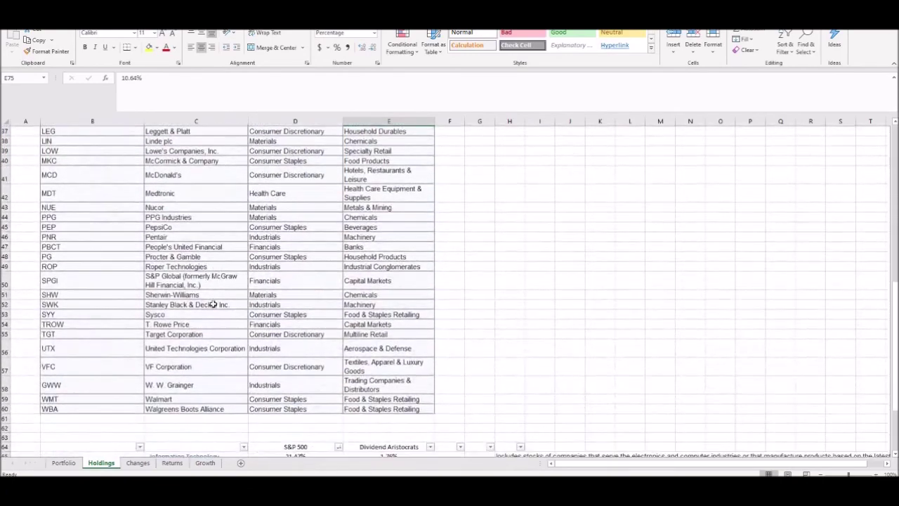
scroll(213, 304, "up", 1)
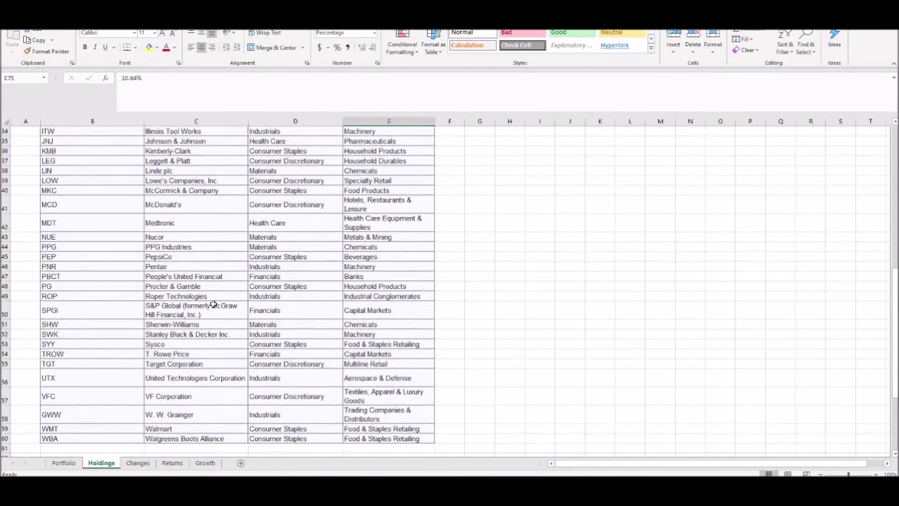
- Calculate each company's equal percentage weight in H56 of the Holdings sheet with the formula =100/57
left_click(520, 377)
type("=100/57")
key("Return")
left_click(523, 374)
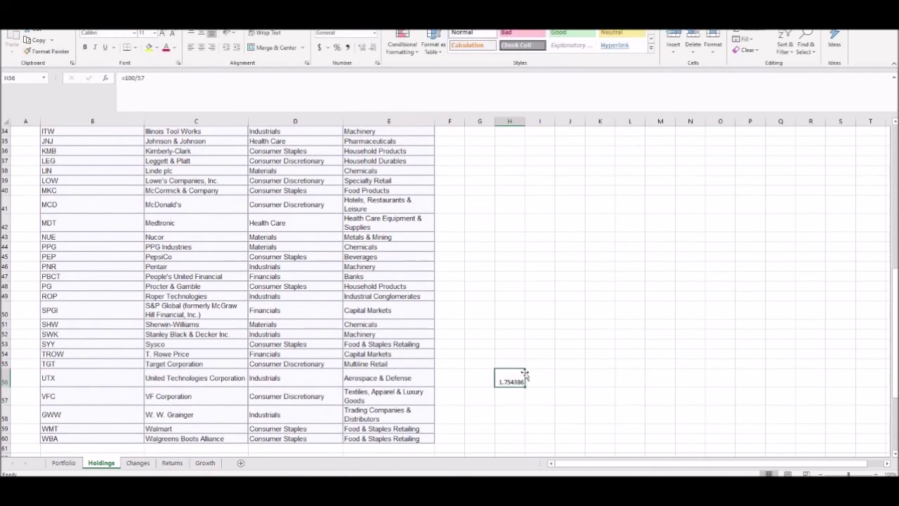
key("Right")
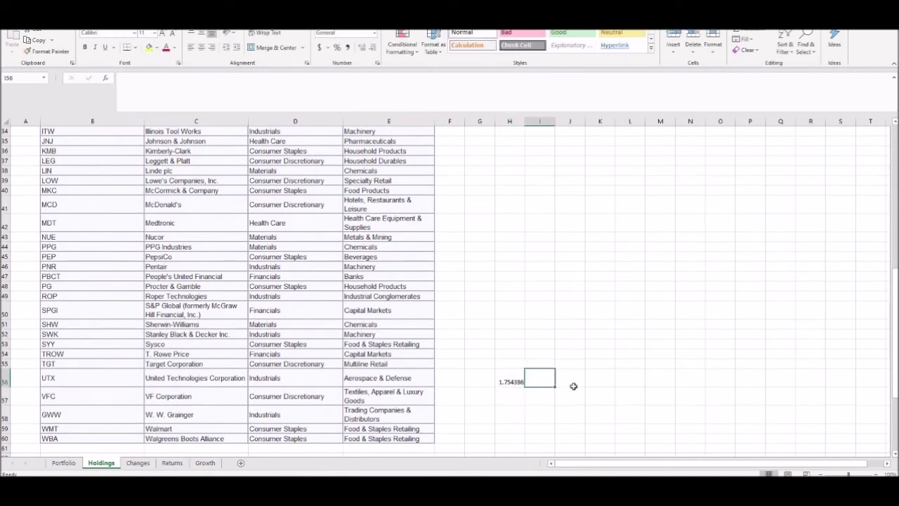
key("Left")
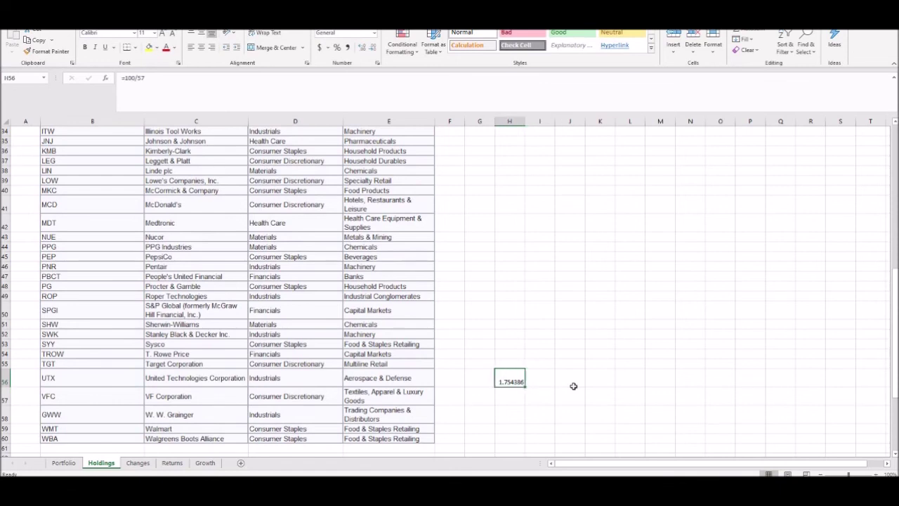
key("Right")
key("Left")
key("Up")
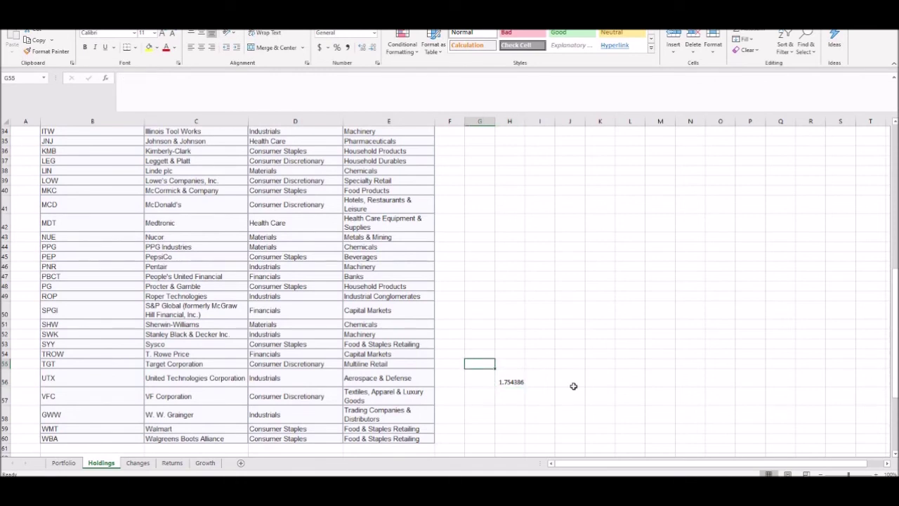
key("Right")
key("Left")
key("Up")
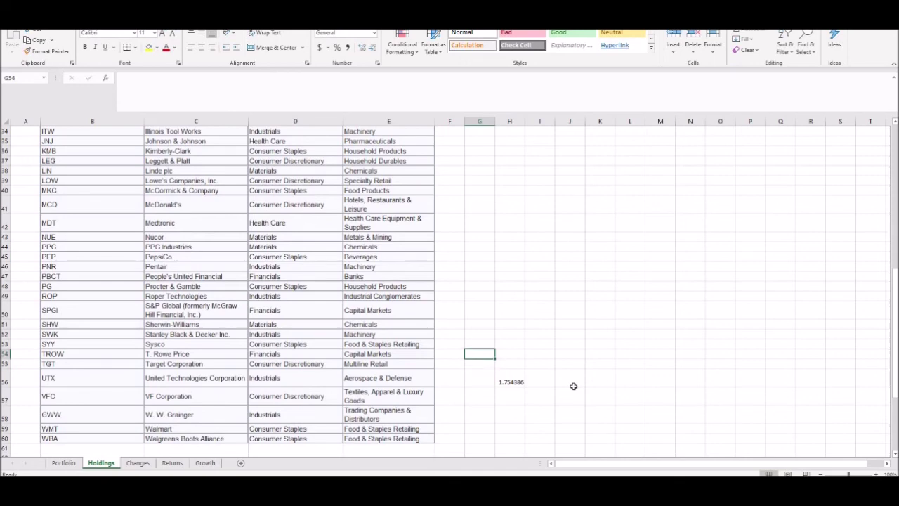
- Review the Dividend Aristocrats compound return on the Returns sheet, after a look at the Growth sheet
left_click(203, 463)
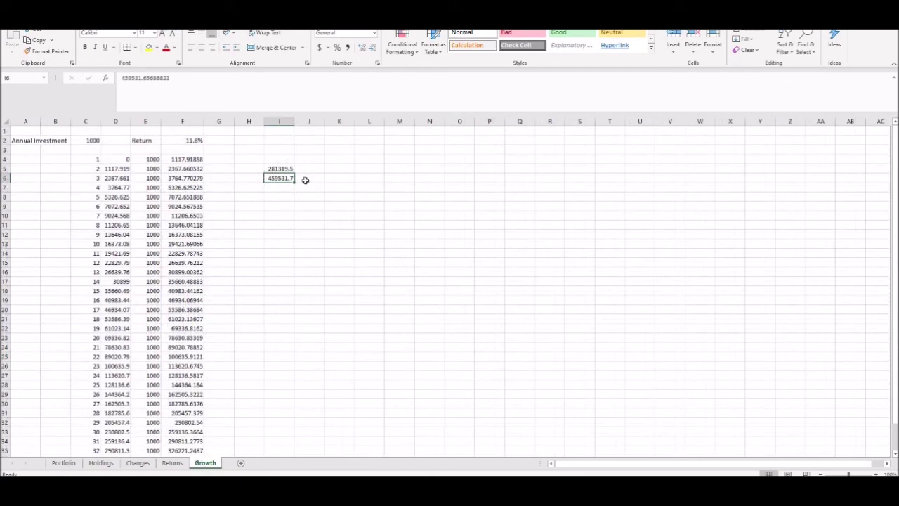
left_click(172, 463)
left_click(325, 214)
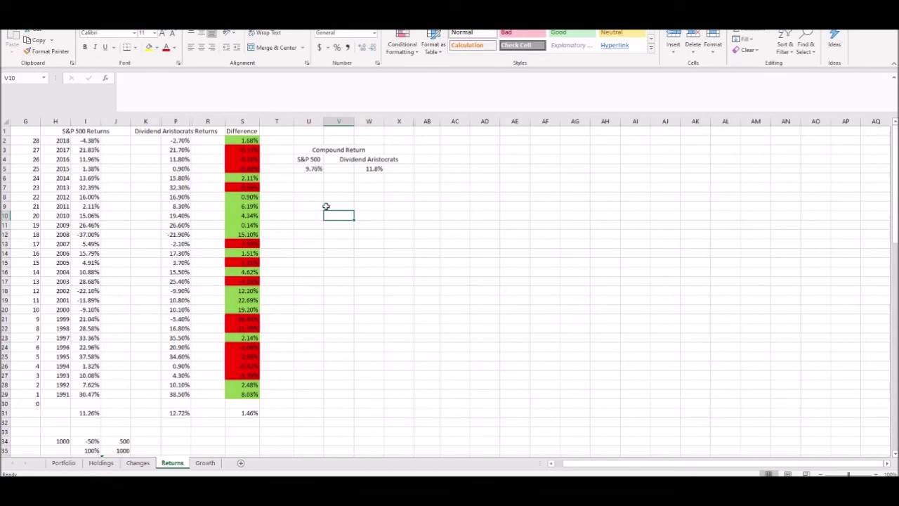
left_click(376, 161)
left_click(376, 168)
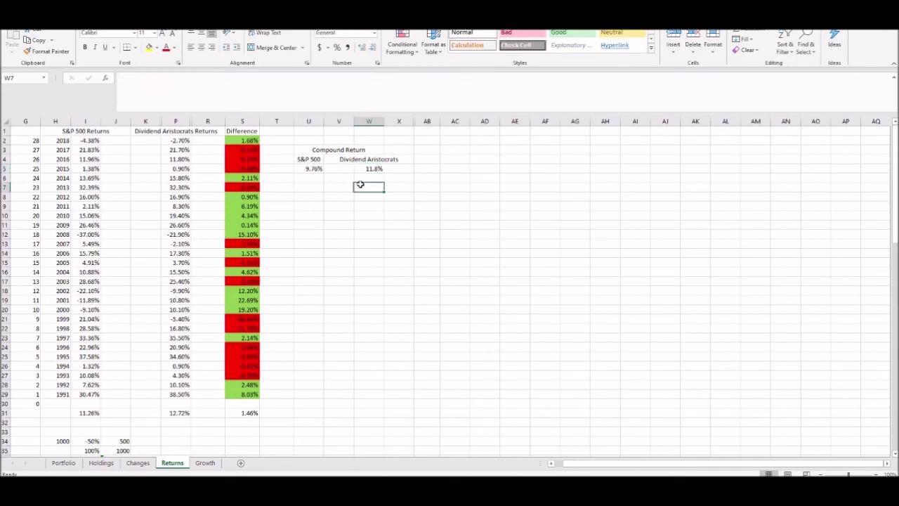
- Check the Return formula in F2, the saved balance in I6 and the 35-year projection on the Growth sheet
left_click(204, 462)
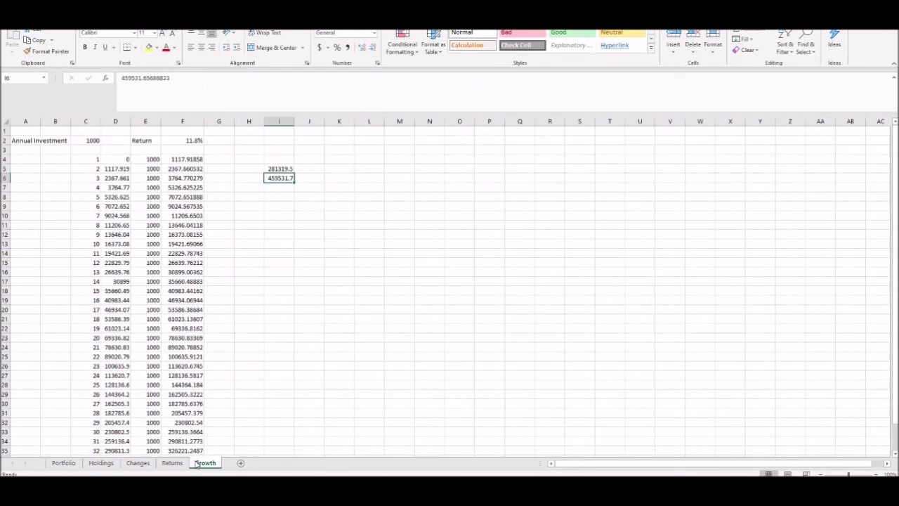
left_click(191, 142)
left_click(177, 79)
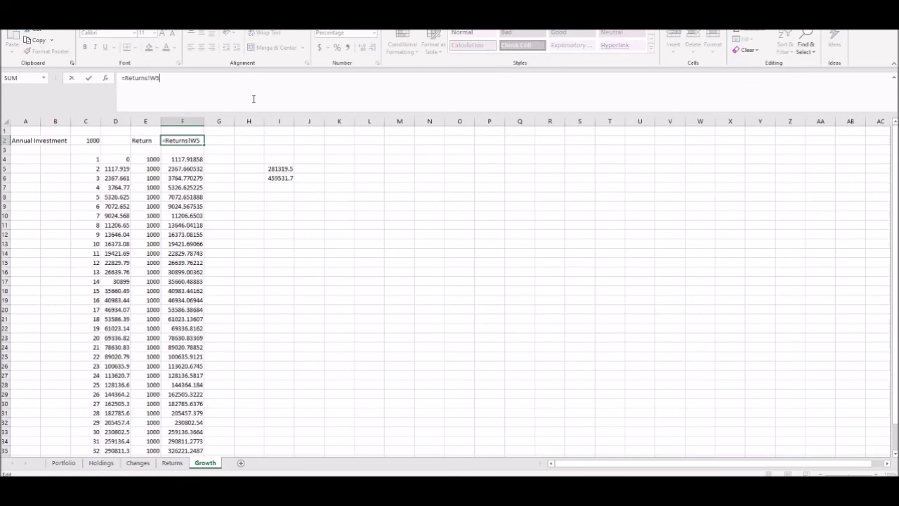
key("Escape")
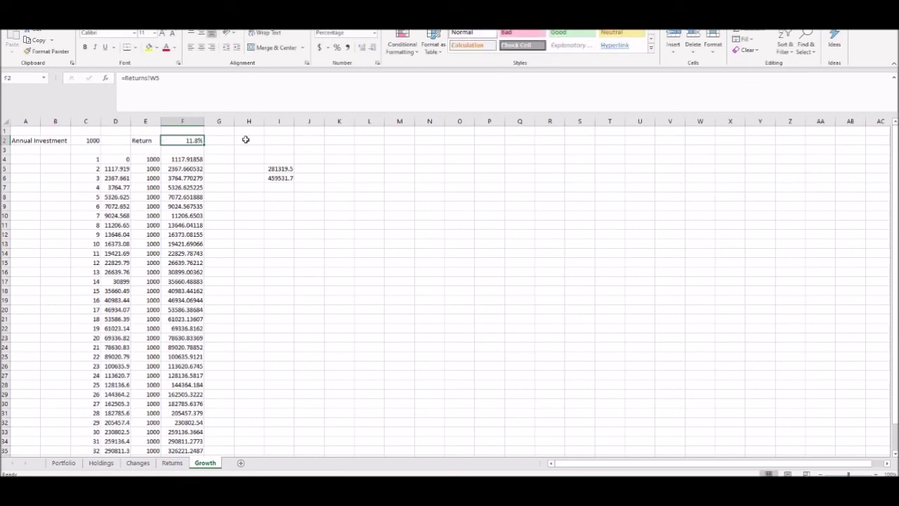
left_click(260, 180)
left_click(281, 186)
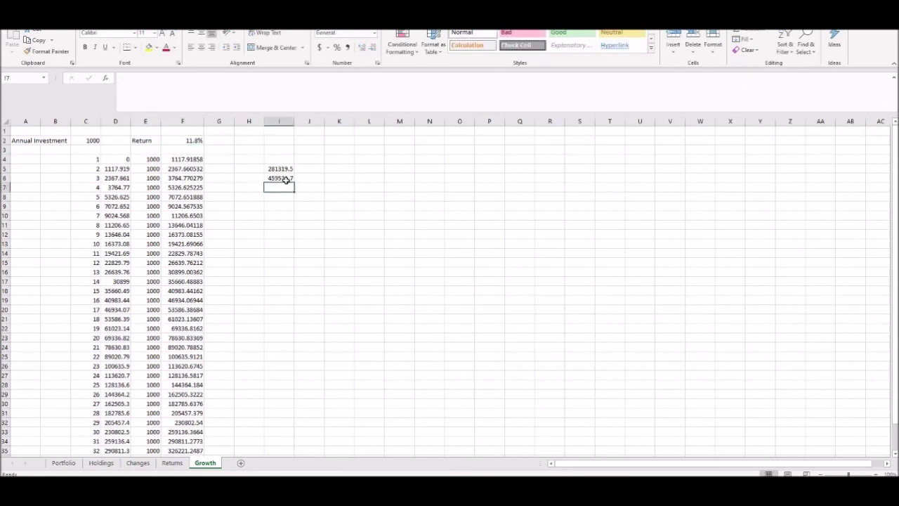
left_click(285, 180)
scroll(261, 163, "down", 3)
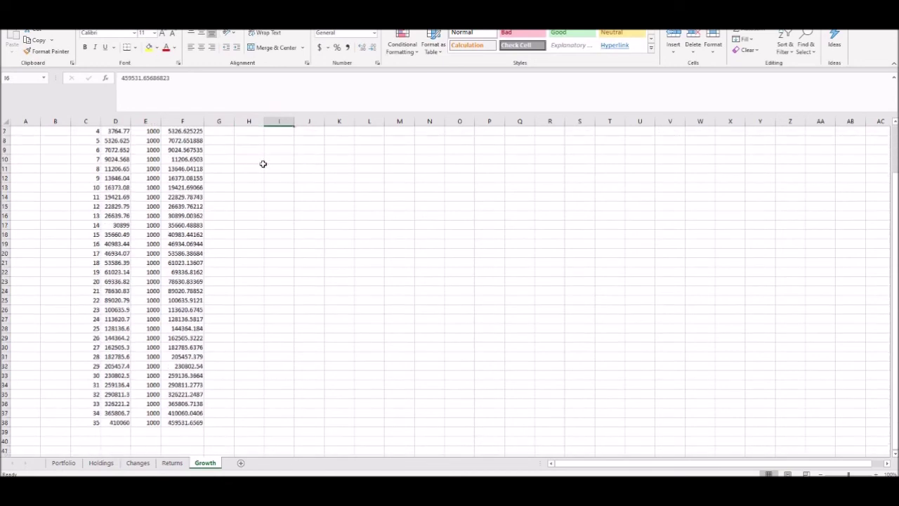
scroll(261, 163, "up", 3)
- Inspect the linked return rate in F2 again together with the year 35 balance in F38
left_click(194, 140)
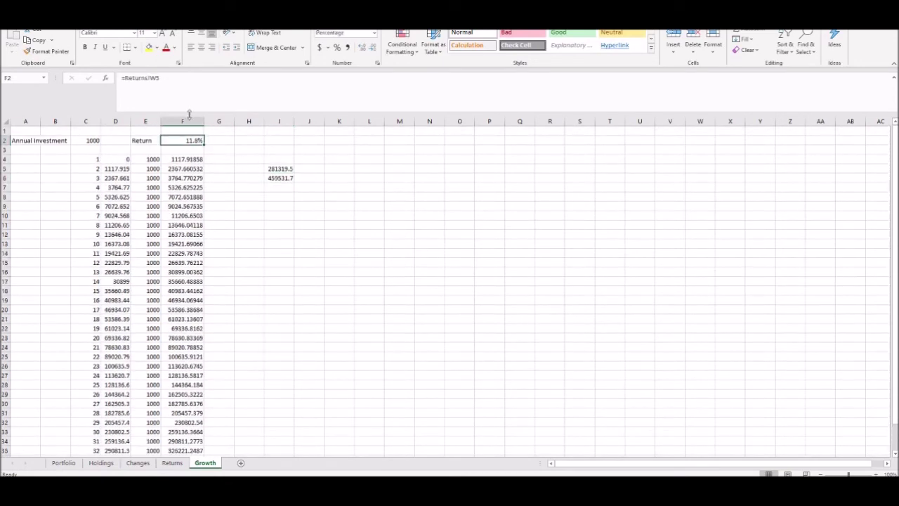
left_click(205, 82)
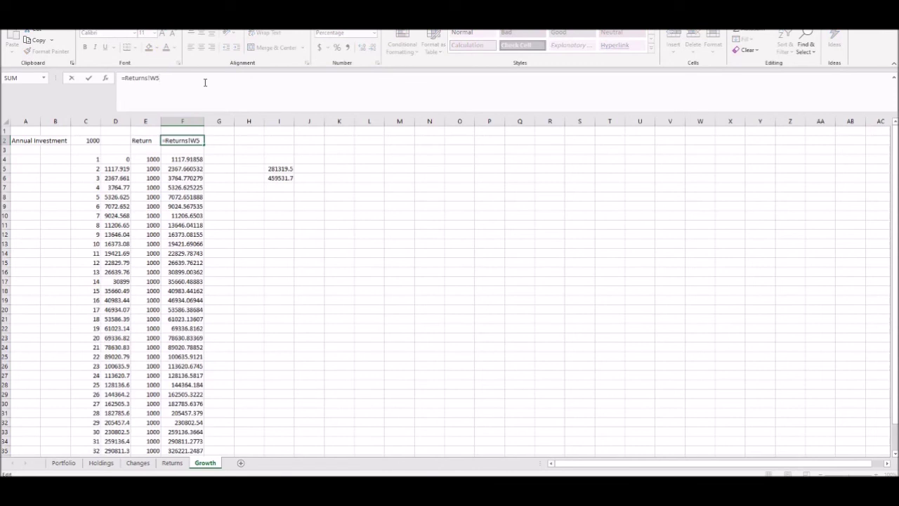
key("Escape")
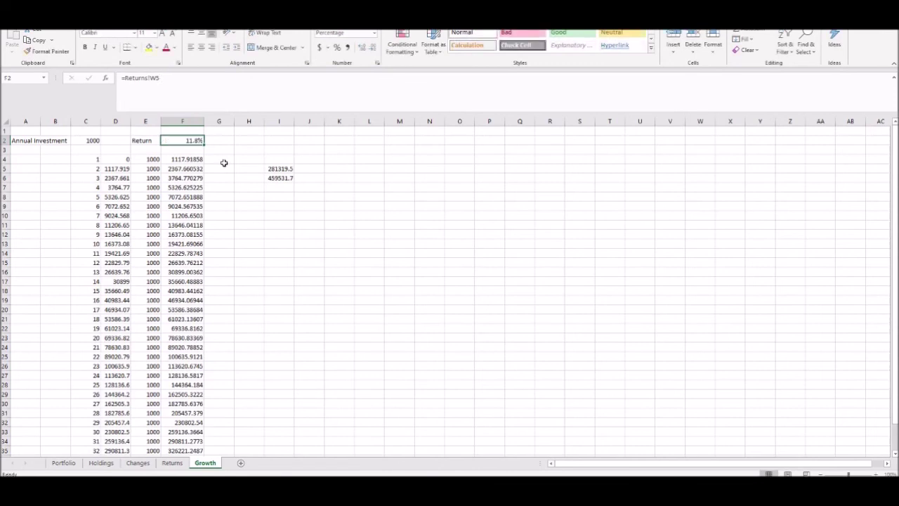
scroll(188, 177, "down", 2)
left_click(179, 422)
scroll(222, 407, "up", 2)
- Subtract a 0.35% fee from the Return rate in F2 with the formula =Returns!W5-0.35%
left_click(191, 140)
left_click(200, 76)
type("-03")
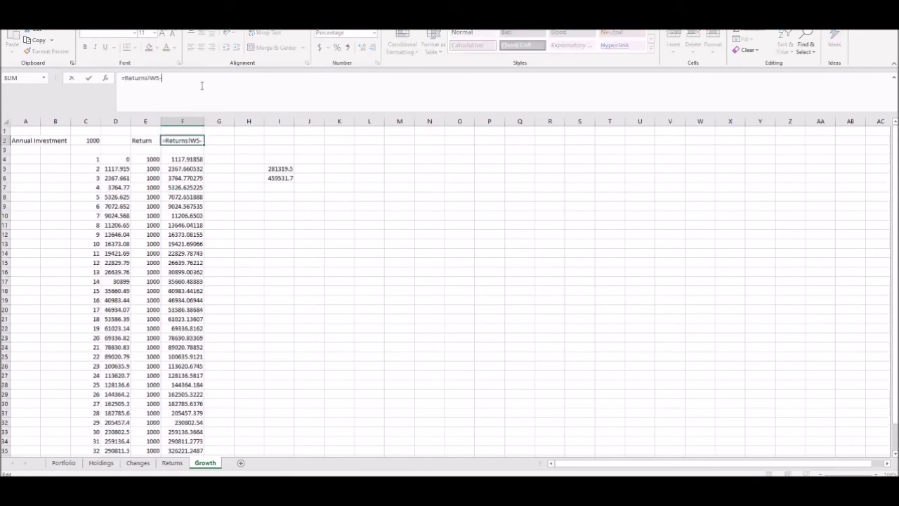
key("BackSpace")
type(".35%")
key("ctrl+Return")
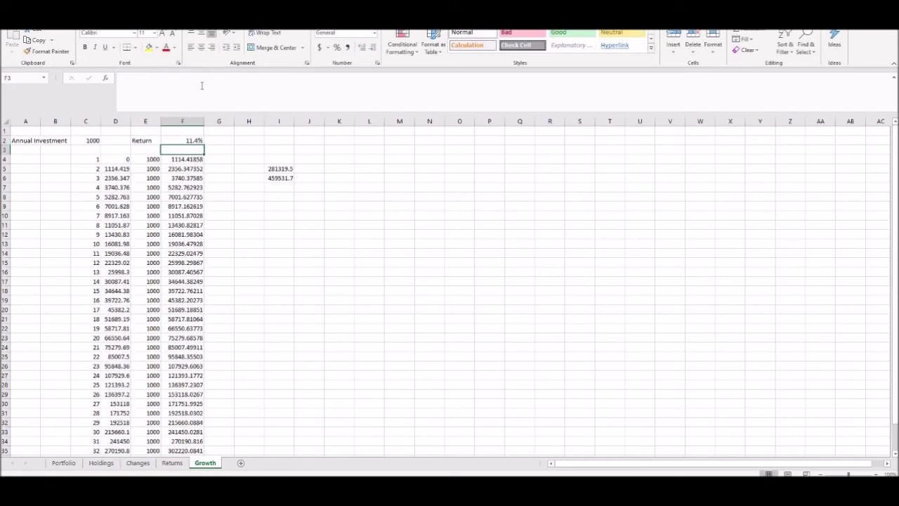
- Copy the year 35 balance from F38 into I7 as a value, and calculate the difference in I8 with =I6-I7
scroll(257, 381, "down", 3)
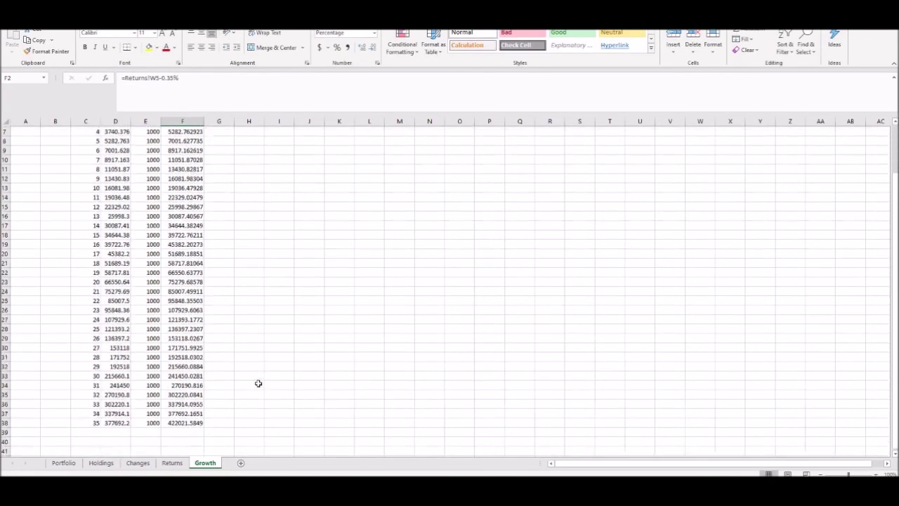
left_click(200, 395)
key("ctrl+c")
scroll(271, 309, "up", 3)
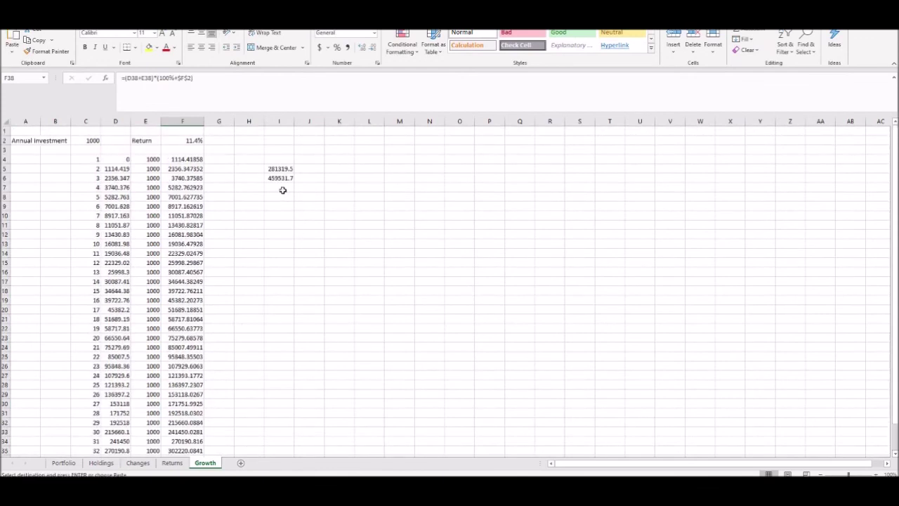
right_click(281, 189)
left_click(318, 240)
key("Down")
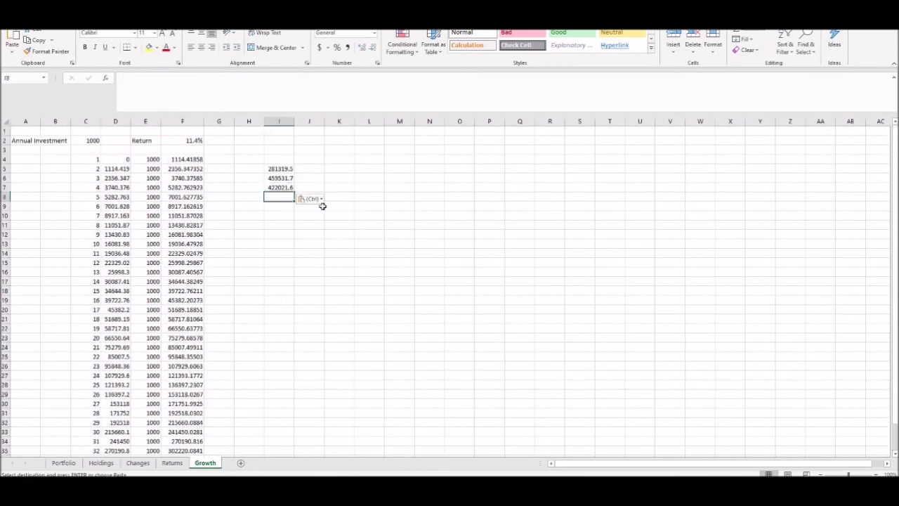
type("=I6-I7")
key("ctrl+Return")
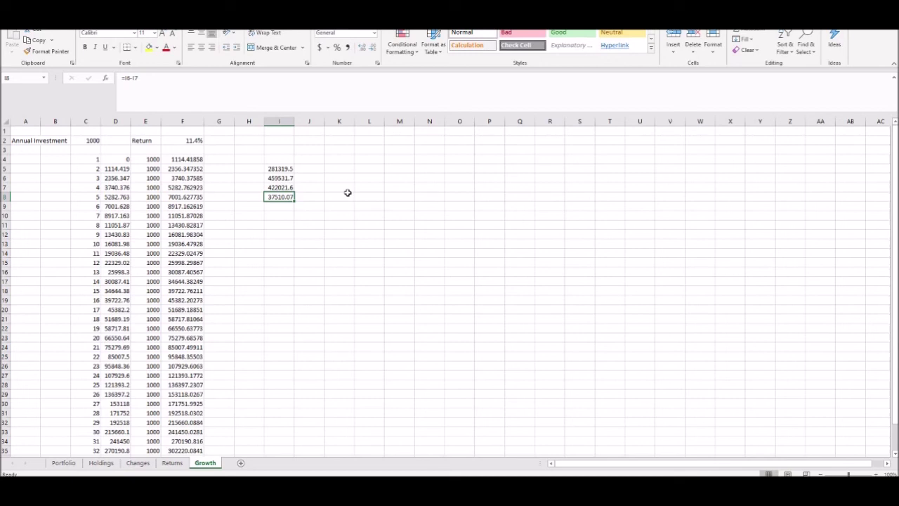
key("Down")
key("Down")
type("NOBL")
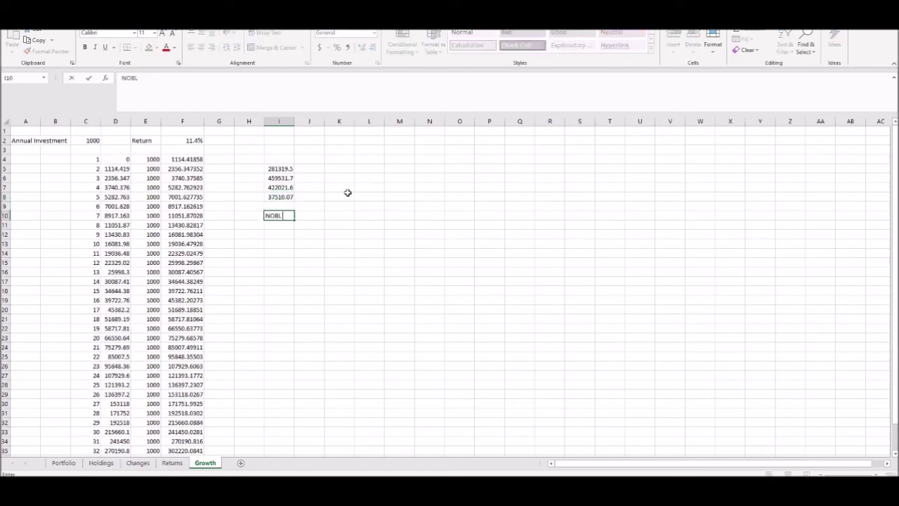
key("Return")
key("Up")
key("Delete")
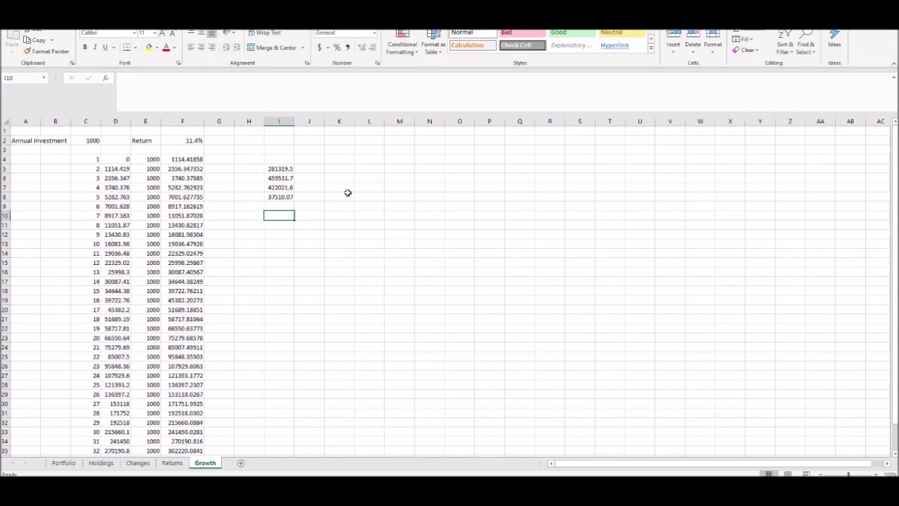
- Clear the difference in I8 and the pasted balance in I7 of the Growth sheet
left_click(289, 195)
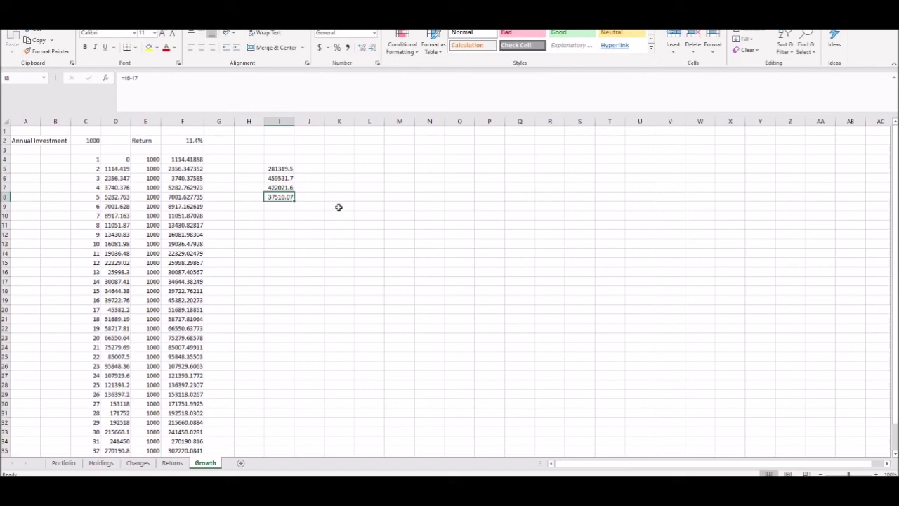
key("Delete")
key("Up")
key("Delete")
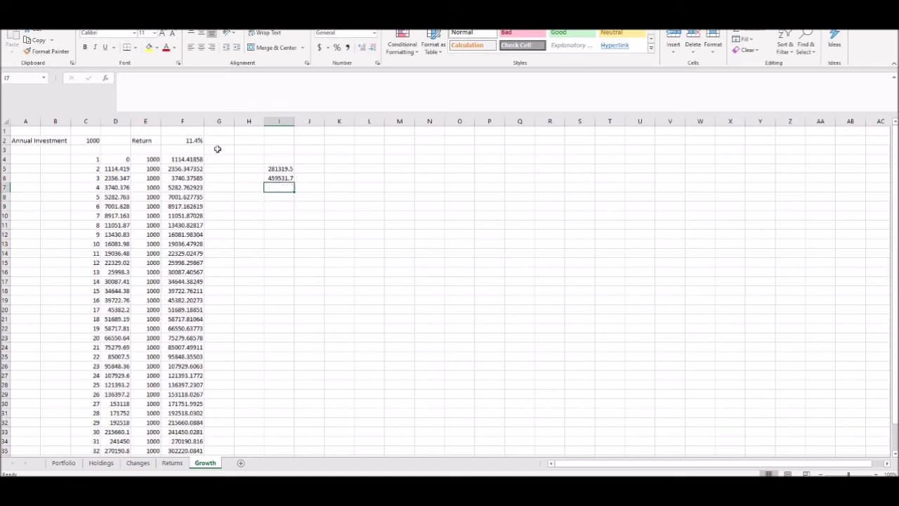
- Remove the 0.35% deduction from F2 so the Return formula reads =Returns!W5
left_click(183, 140)
left_click(190, 77)
key("BackSpace")
key("BackSpace")
key("BackSpace")
key("BackSpace")
key("BackSpace")
key("BackSpace")
key("Return")
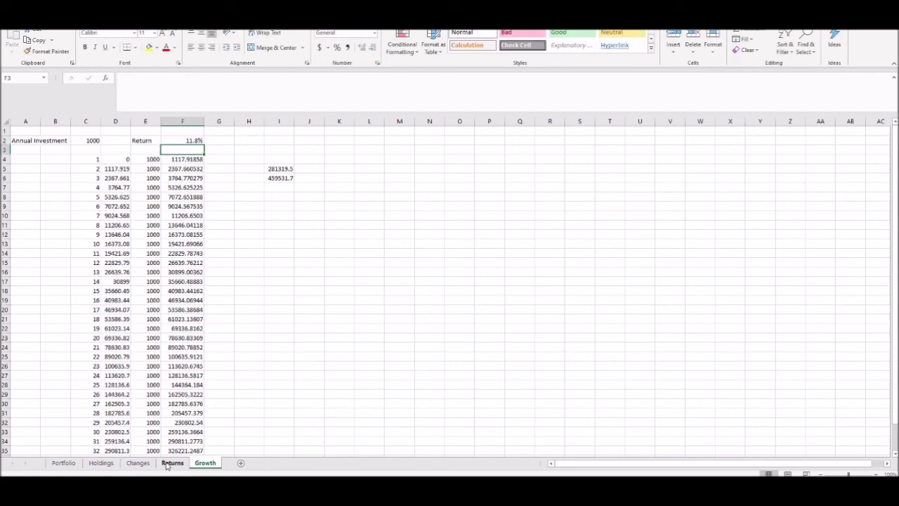
- Delete the equal-weight calculation from H56 on the Holdings sheet
left_click(101, 463)
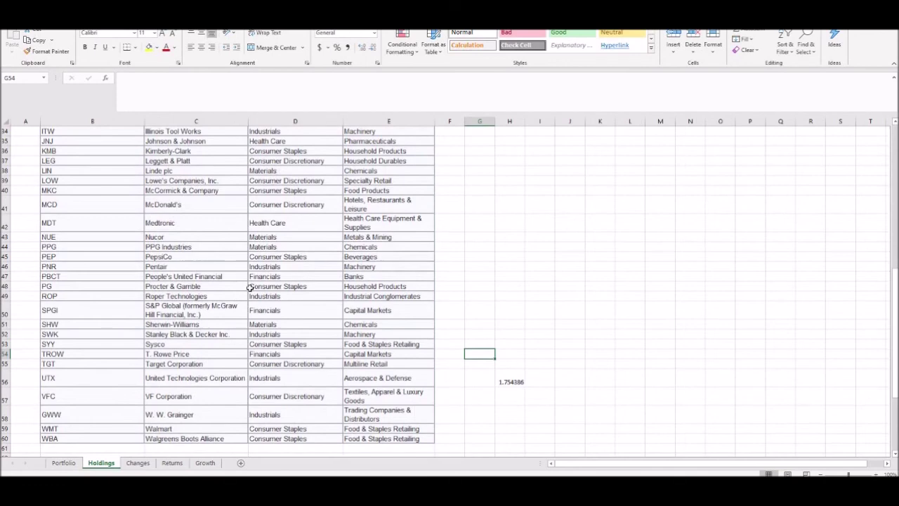
left_click(513, 378)
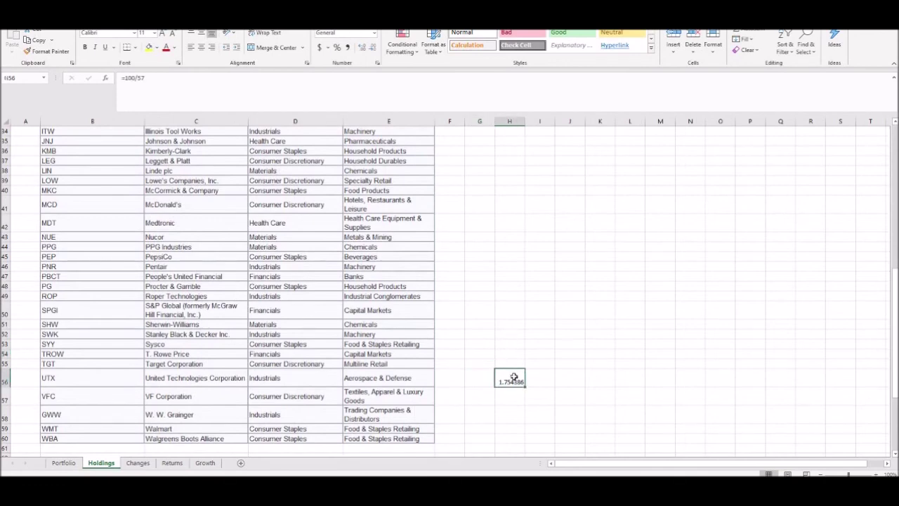
key("Delete")
left_click(479, 334)
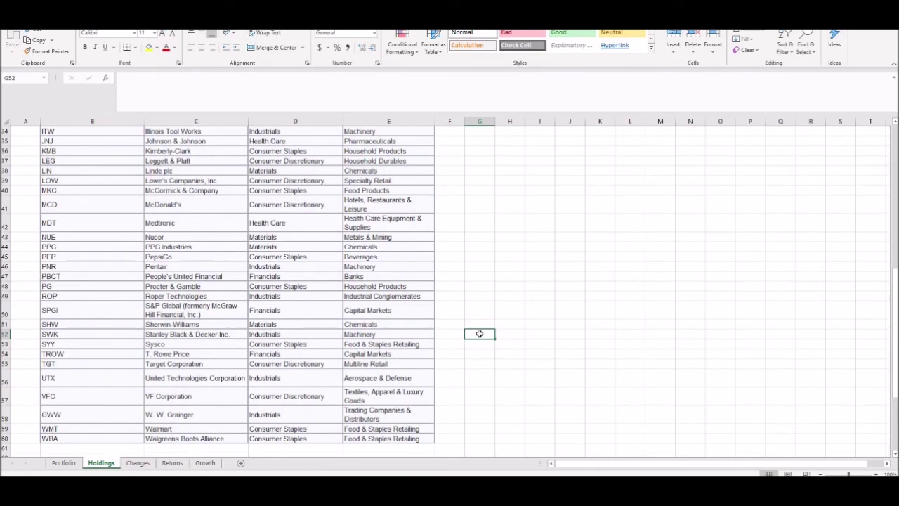
- Look through the Dividend Aristocrats list on the Holdings sheet from top to end, briefly highlighting the last company's row, B60:E60
scroll(488, 271, "up", 5)
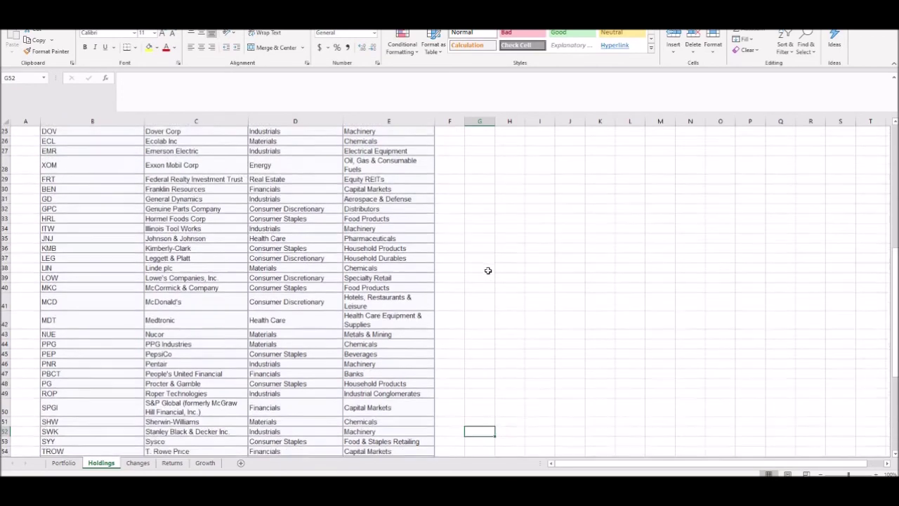
scroll(488, 271, "up", 5)
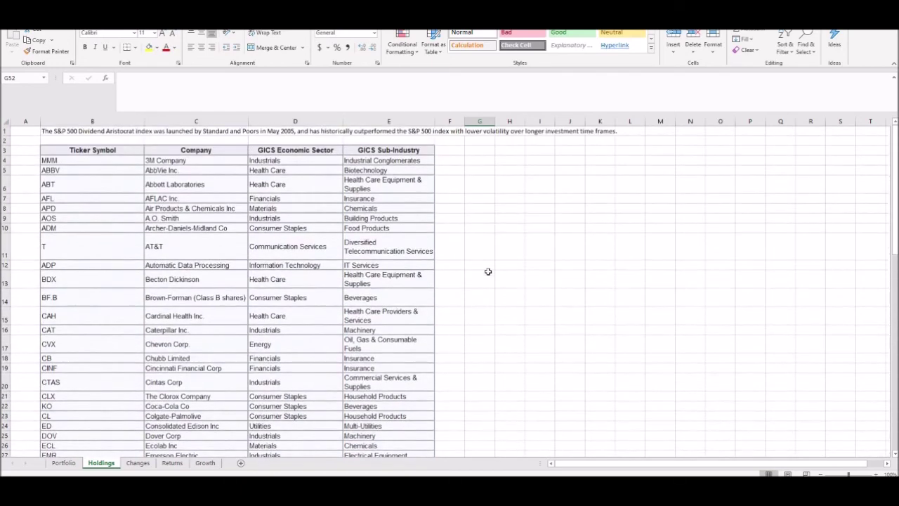
left_click(488, 271)
scroll(488, 272, "down", 1)
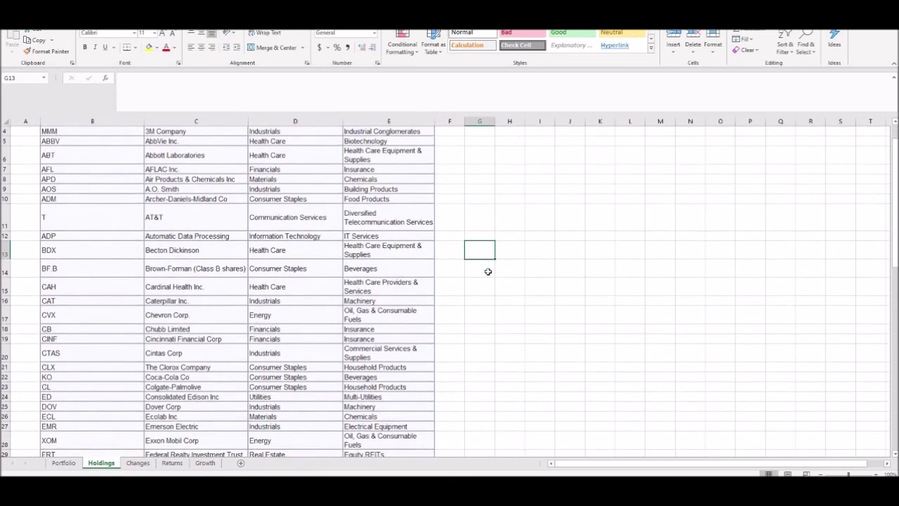
scroll(488, 271, "down", 2)
scroll(488, 272, "down", 6)
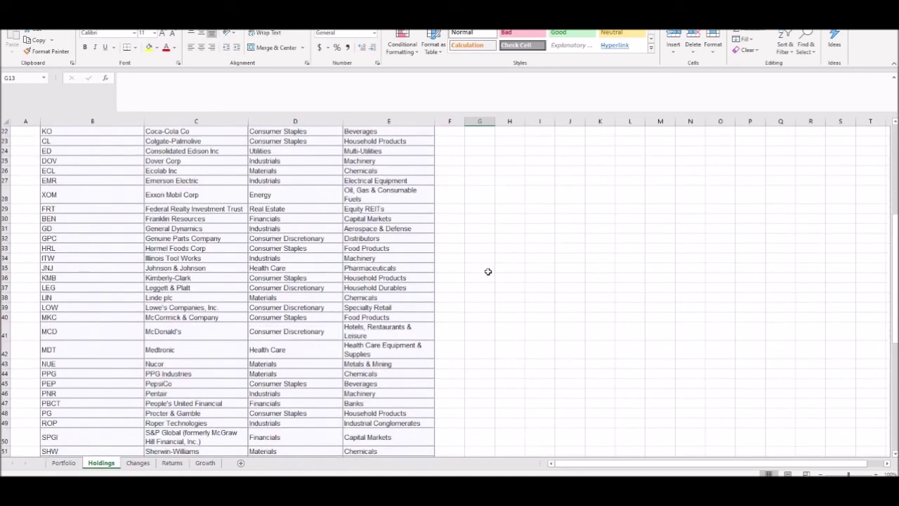
scroll(488, 272, "down", 3)
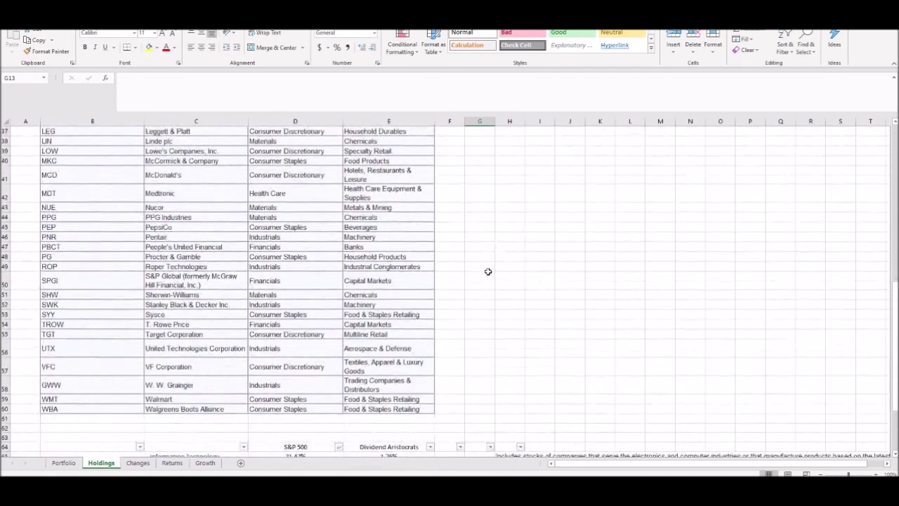
scroll(488, 272, "down", 1)
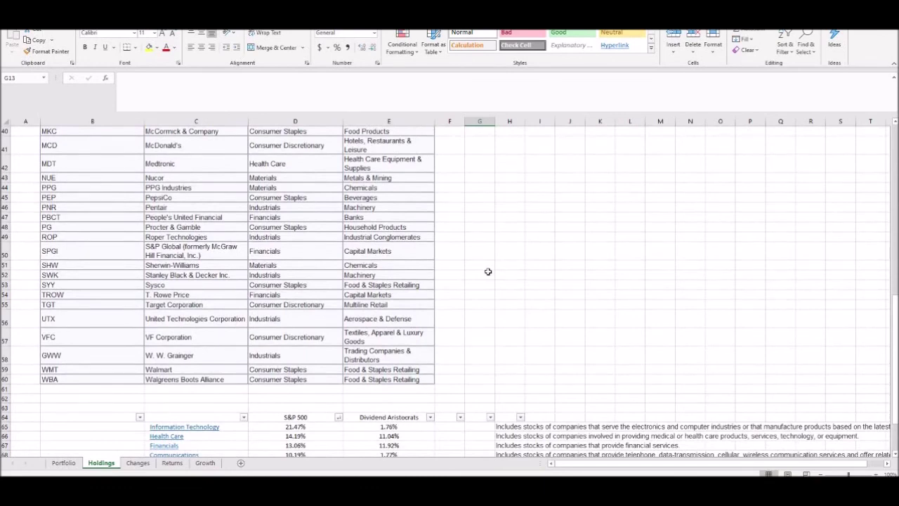
left_click_drag(55, 378, 375, 376)
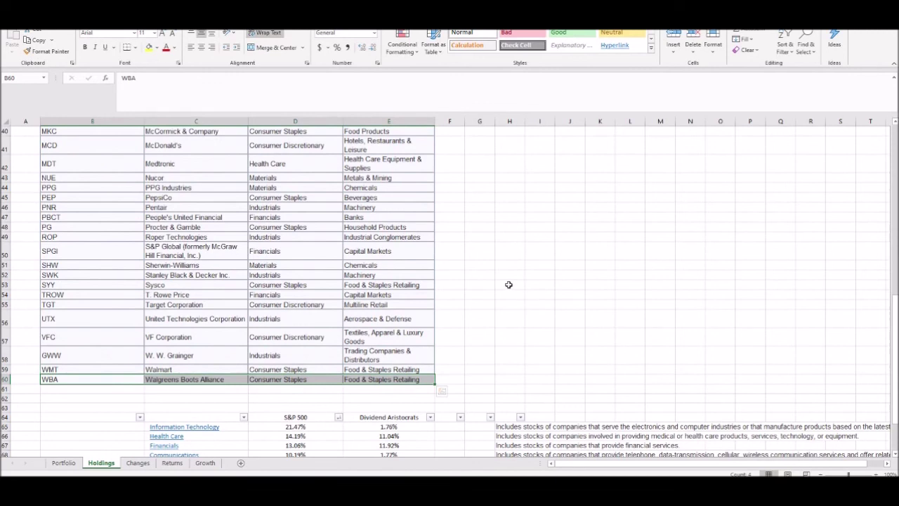
left_click(474, 265)
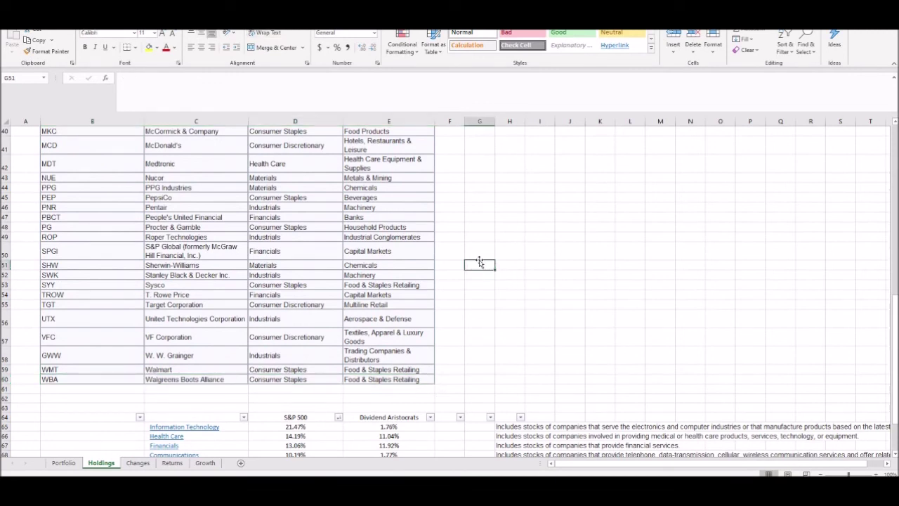
left_click_drag(482, 250, 499, 269)
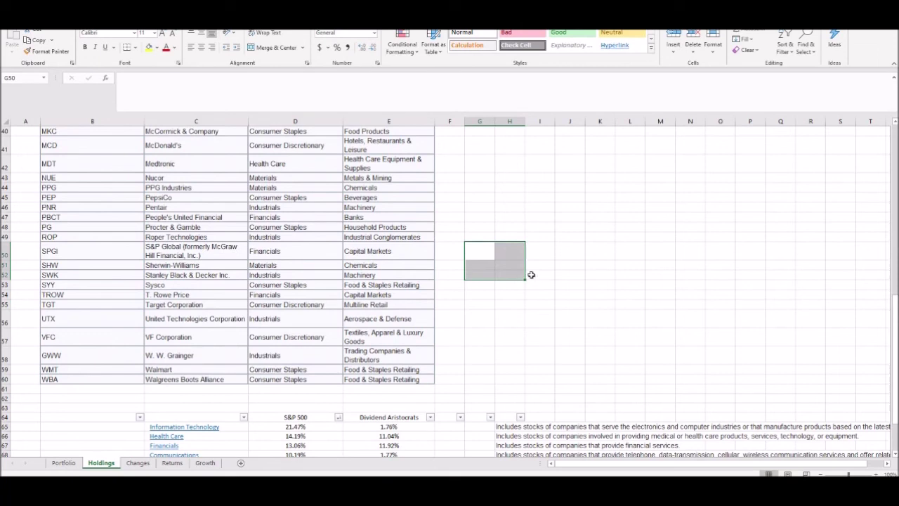
left_click(488, 275)
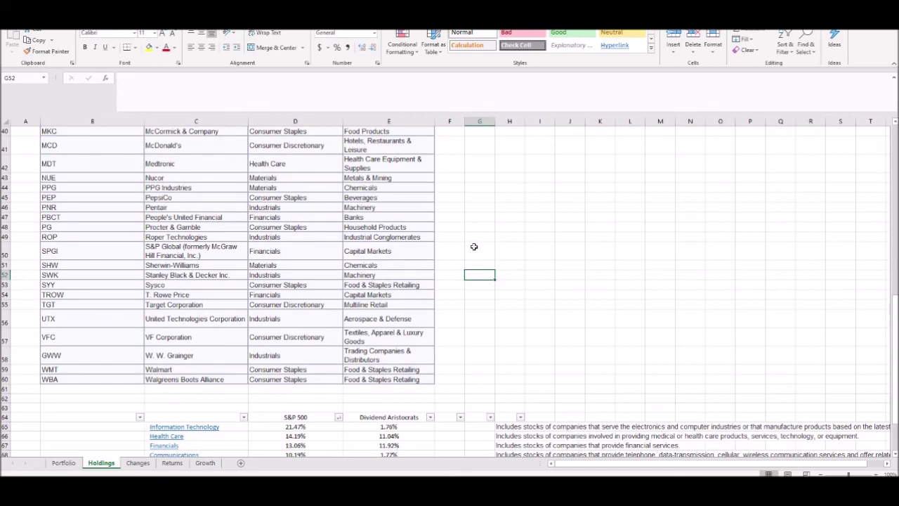
scroll(470, 247, "up", 13)
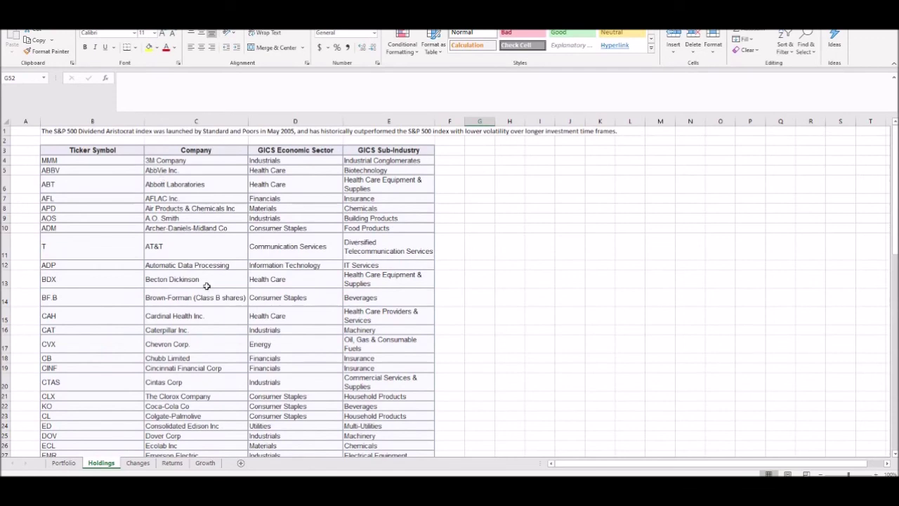
left_click(172, 462)
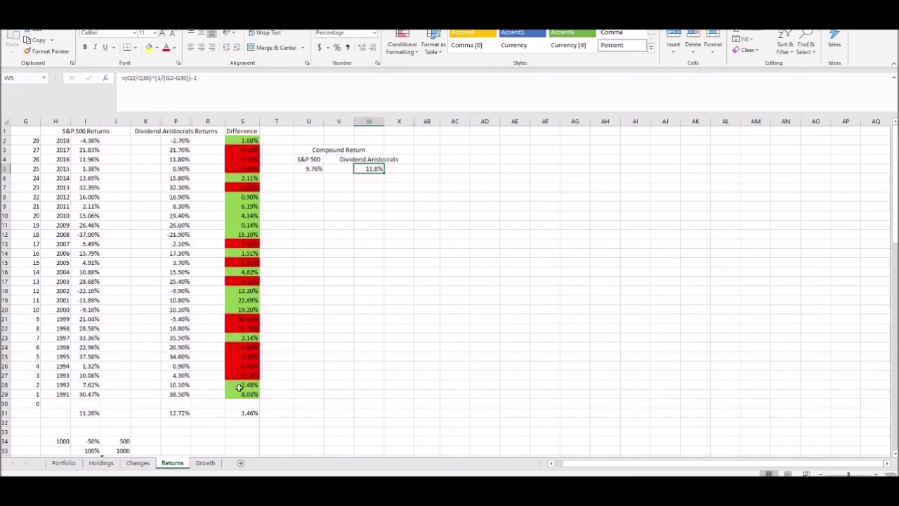
left_click(101, 463)
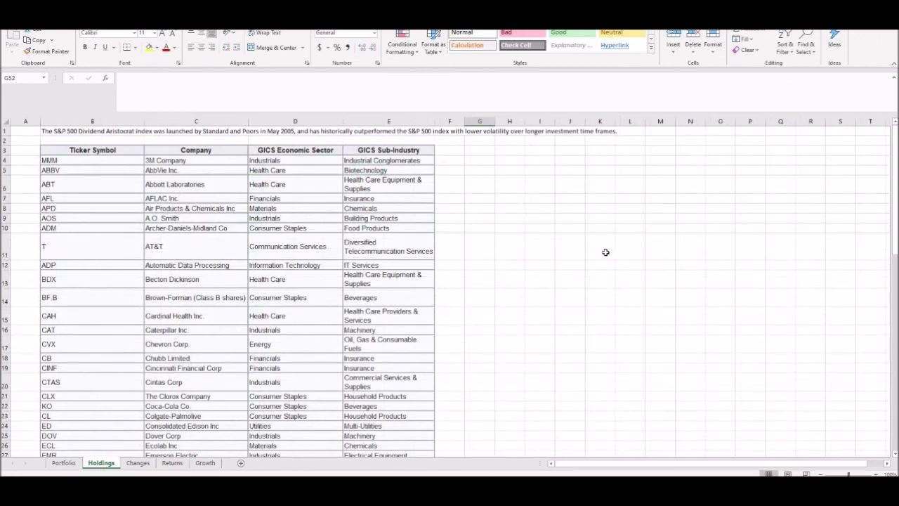
left_click(138, 464)
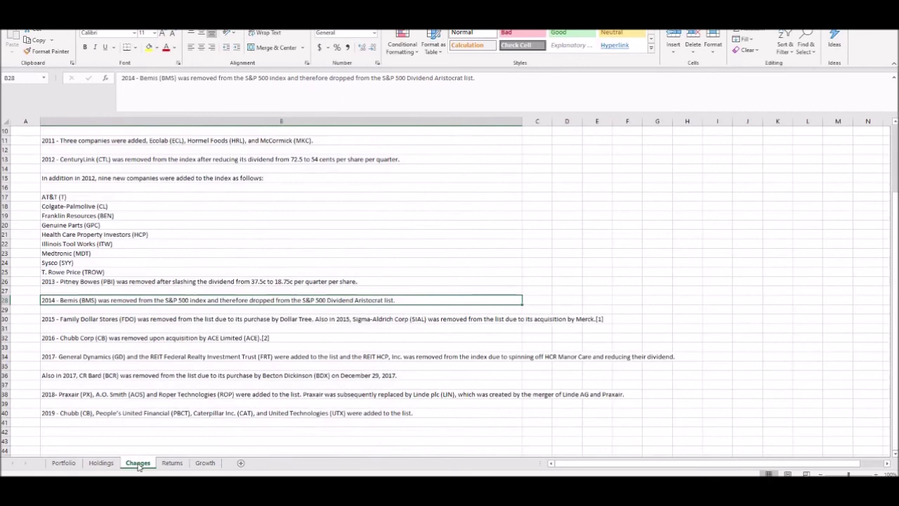
- Compare the compound returns in U5:W5 on the Returns sheet with the average returns in row 31 and the sample average in I39
left_click(172, 463)
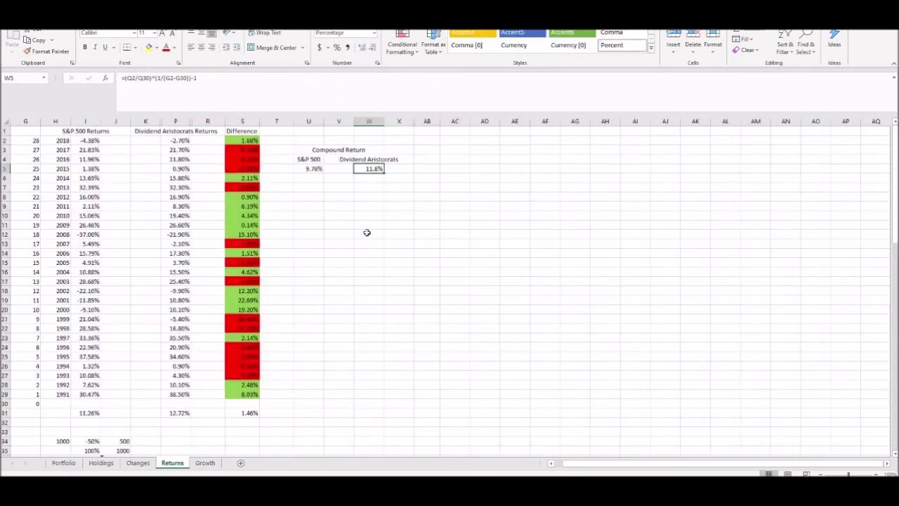
left_click_drag(314, 169, 367, 169)
left_click_drag(71, 420, 103, 408)
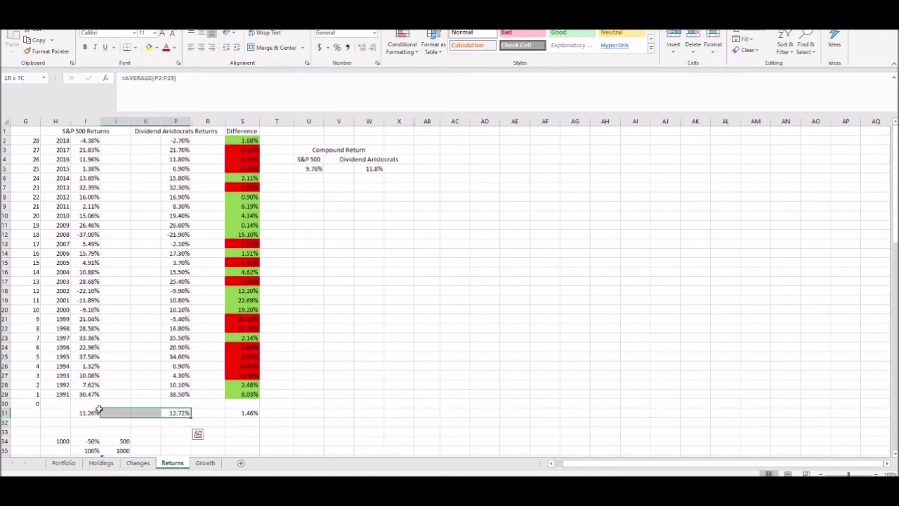
scroll(138, 382, "down", 2)
left_click(90, 433)
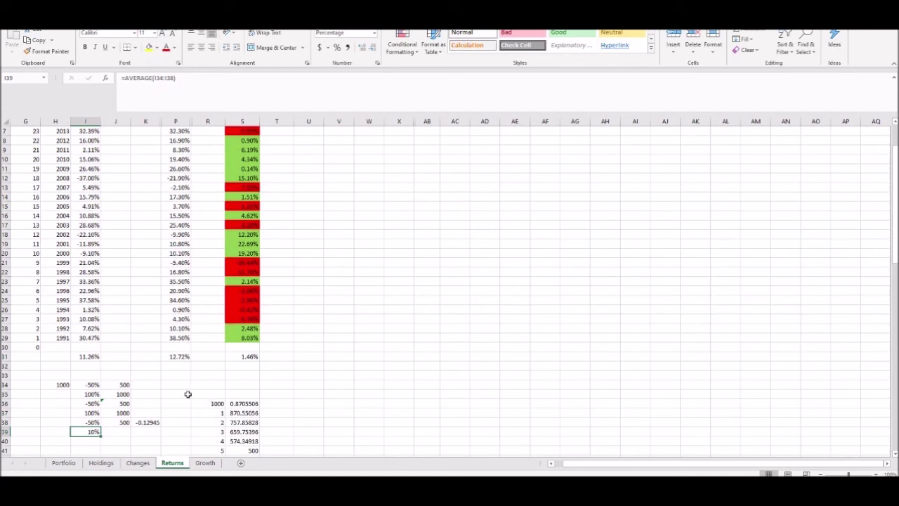
scroll(188, 393, "up", 2)
left_click_drag(307, 177, 371, 171)
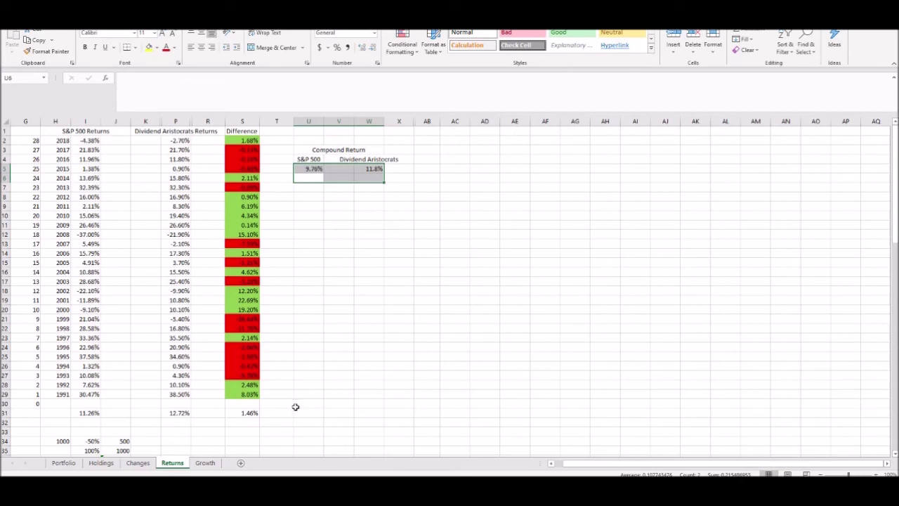
left_click(296, 406)
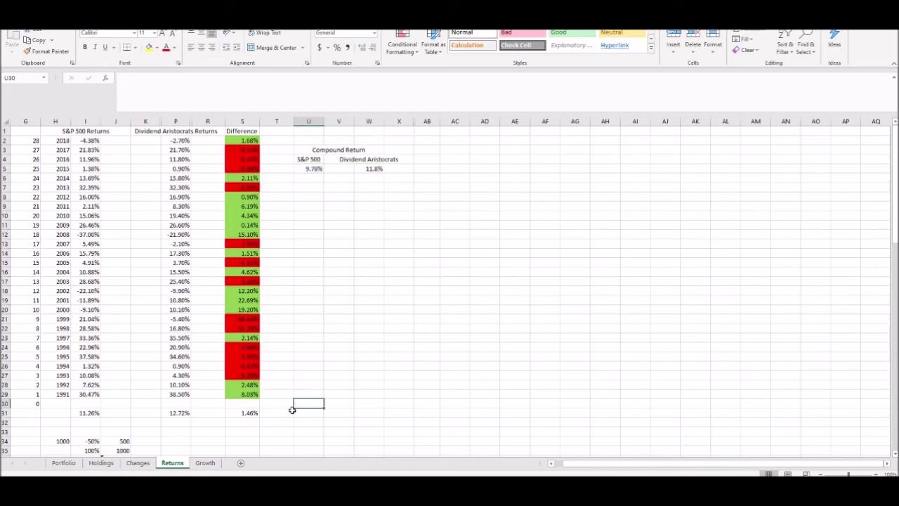
- Glance at the Changes sheet and go back to the Dividend Aristocrats list on the Holdings sheet
left_click(134, 463)
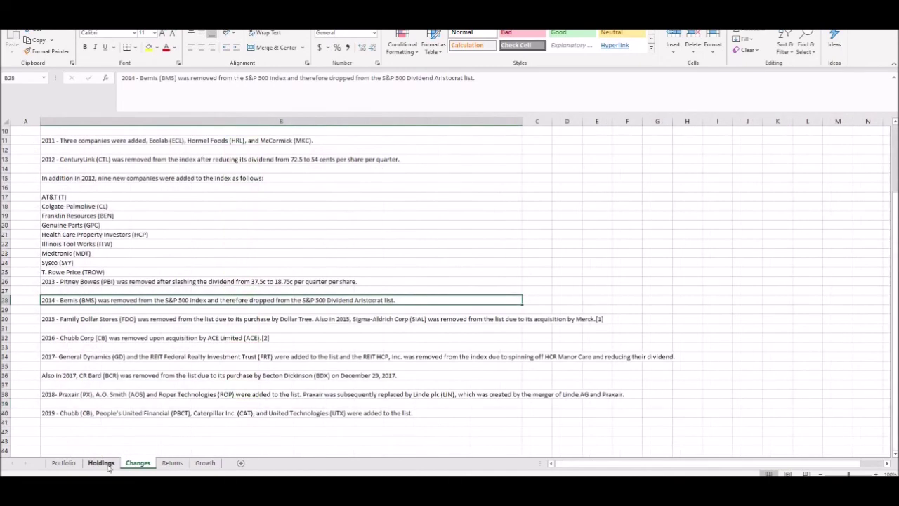
left_click(101, 463)
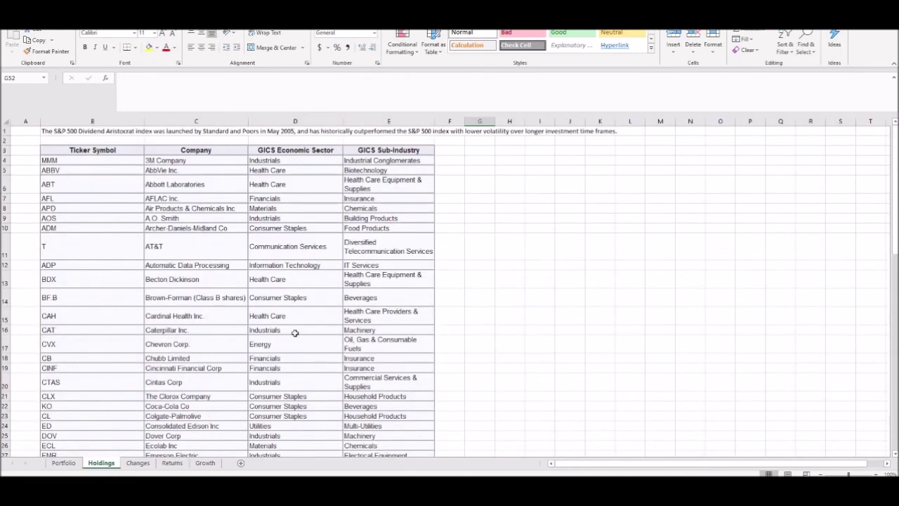